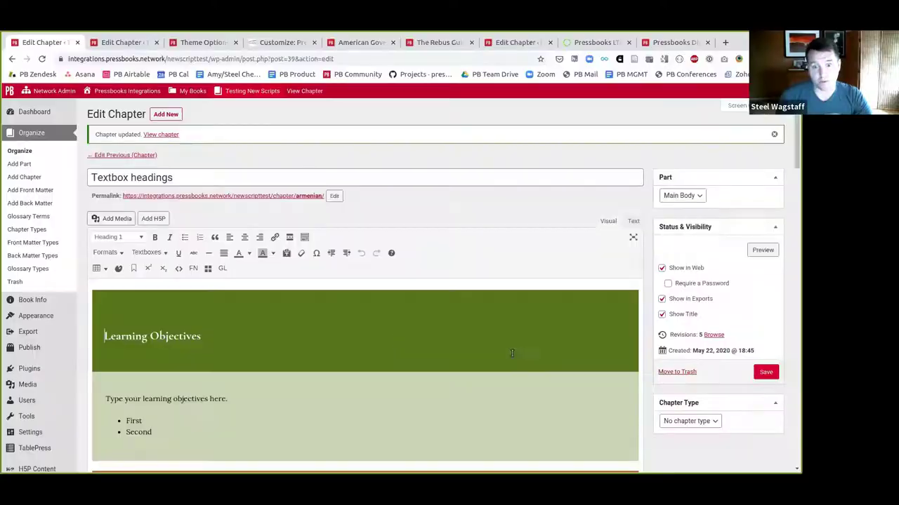
- Review the textboxes in the Textbox headings chapter from Learning Objectives down to the last Examples box
scroll(315, 325, "down", 2)
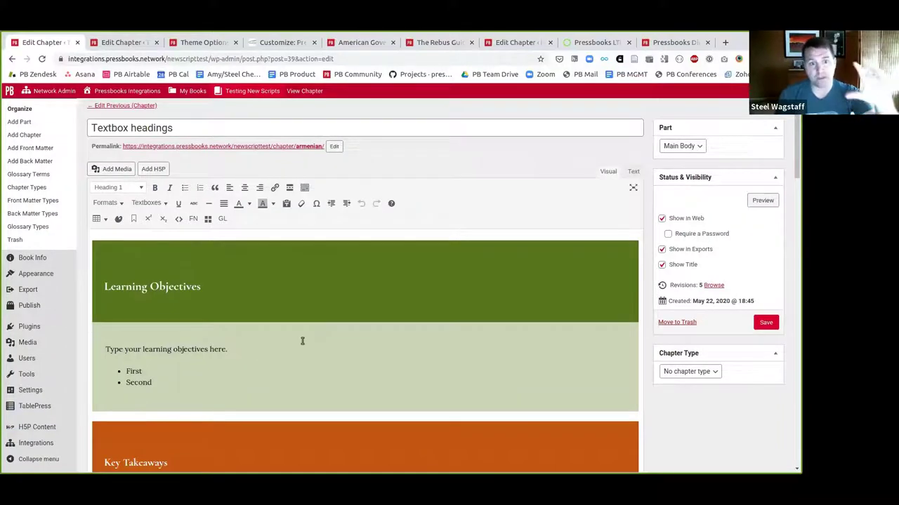
scroll(303, 341, "down", 3)
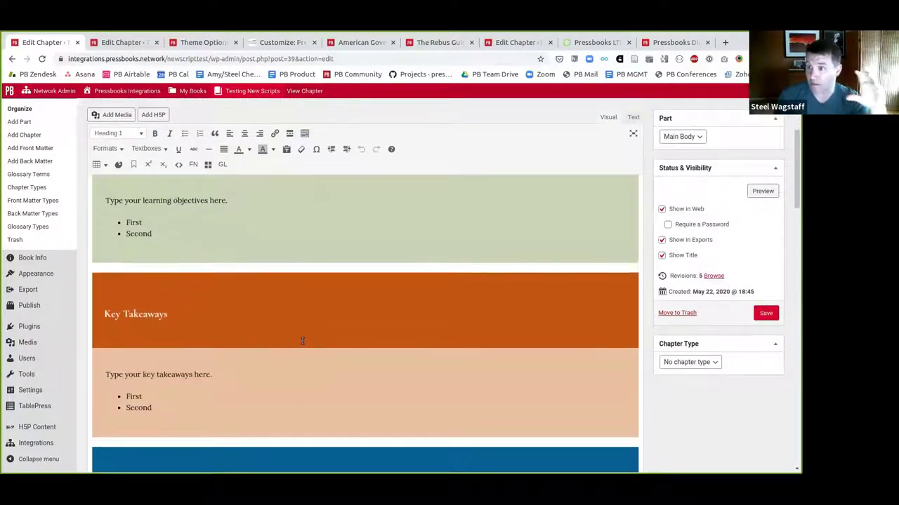
scroll(303, 341, "up", 1)
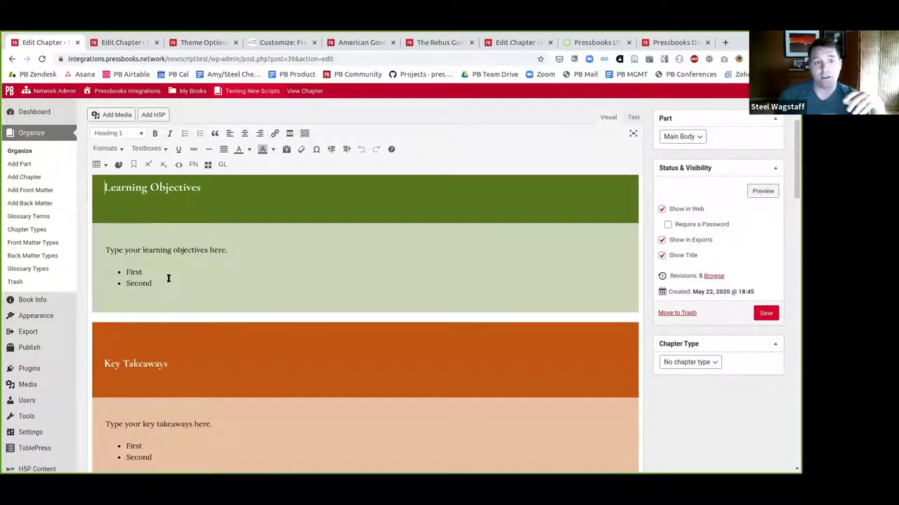
scroll(167, 279, "up", 1)
scroll(166, 236, "down", 2)
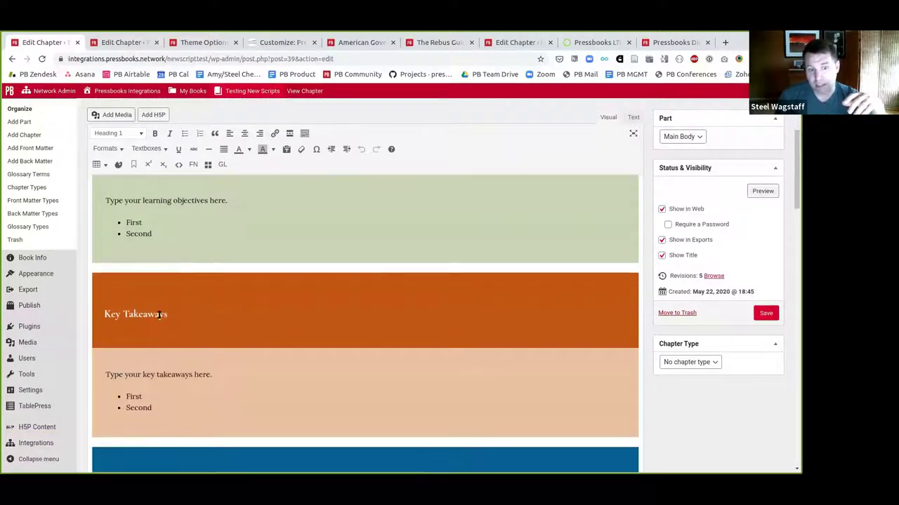
scroll(165, 309, "down", 5)
scroll(201, 335, "down", 7)
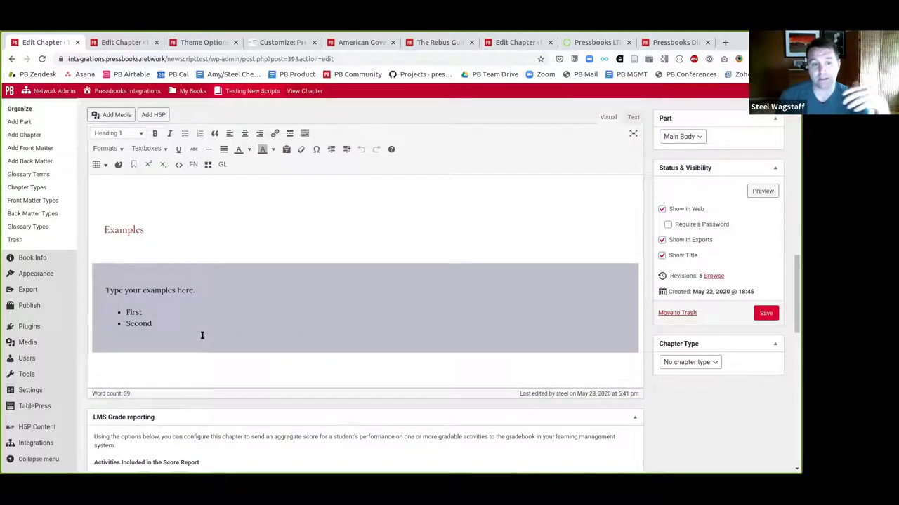
- Insert a Key Takeaways textbox below the last Examples textbox and look over the heading levels available for its title
left_click(204, 366)
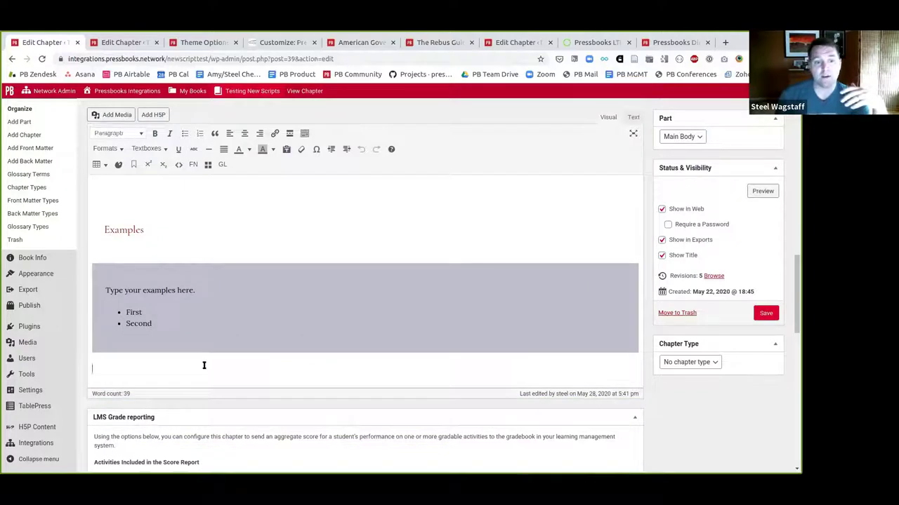
left_click(147, 149)
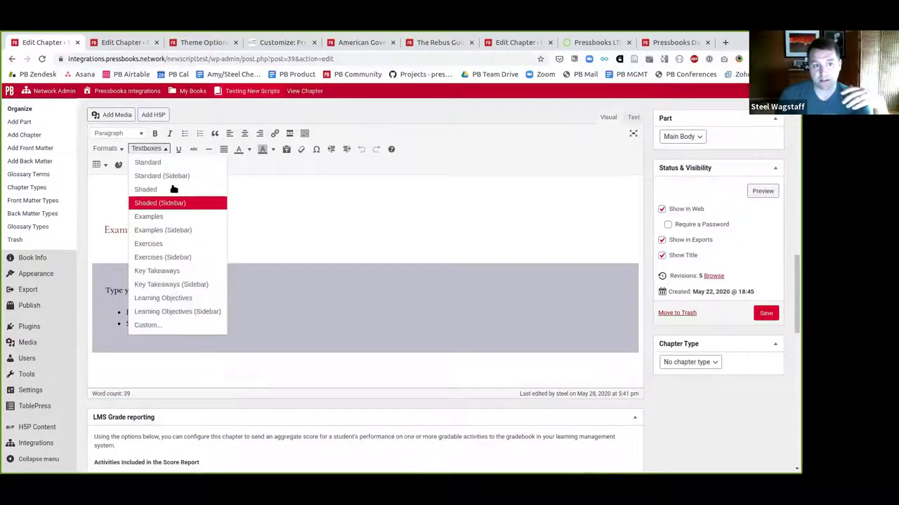
left_click(177, 270)
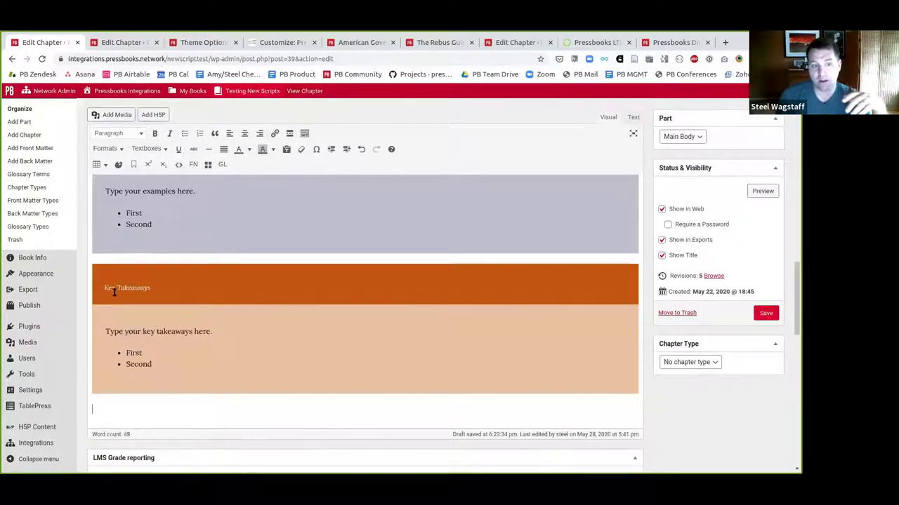
left_click_drag(105, 287, 157, 287)
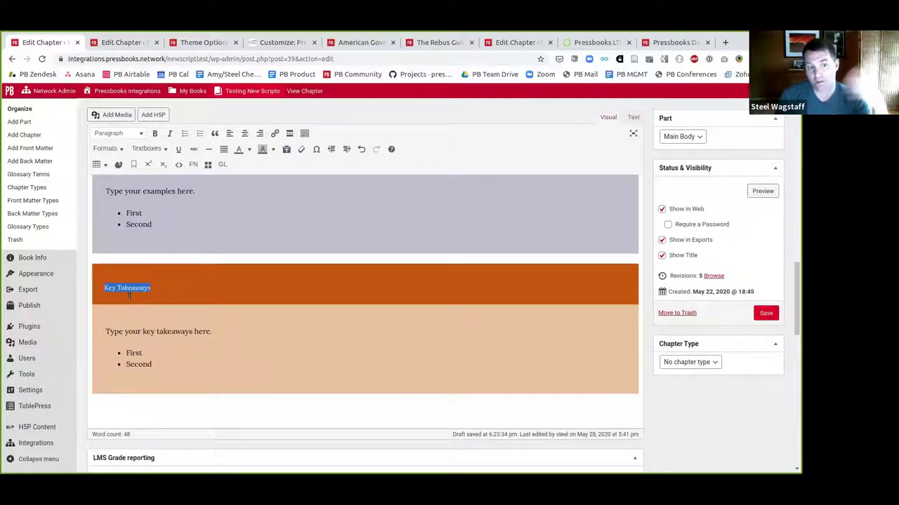
left_click(119, 134)
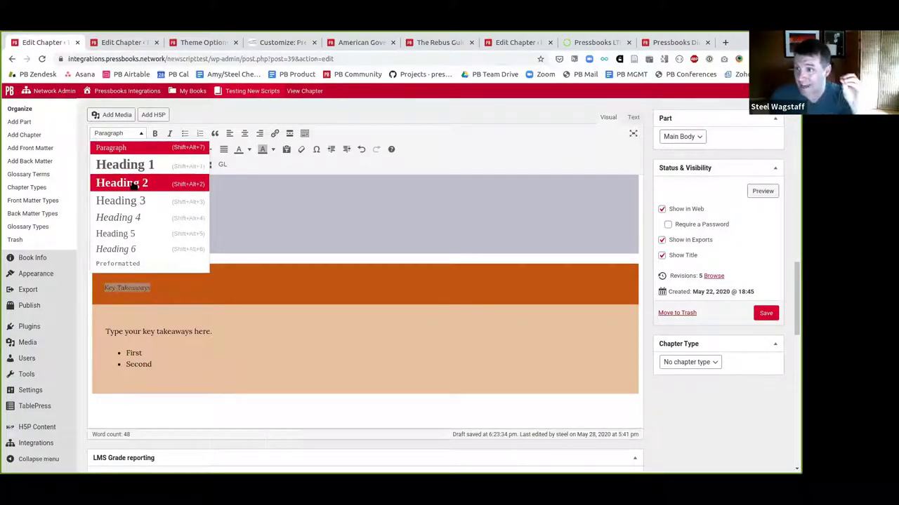
left_click(240, 293)
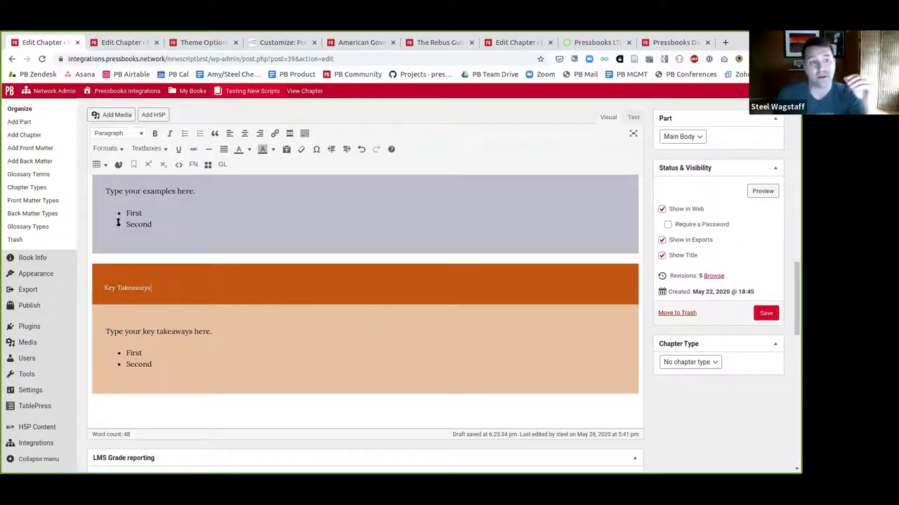
- Leave the chapter without saving its changes and open the book's theme options
mouse_move(61, 278)
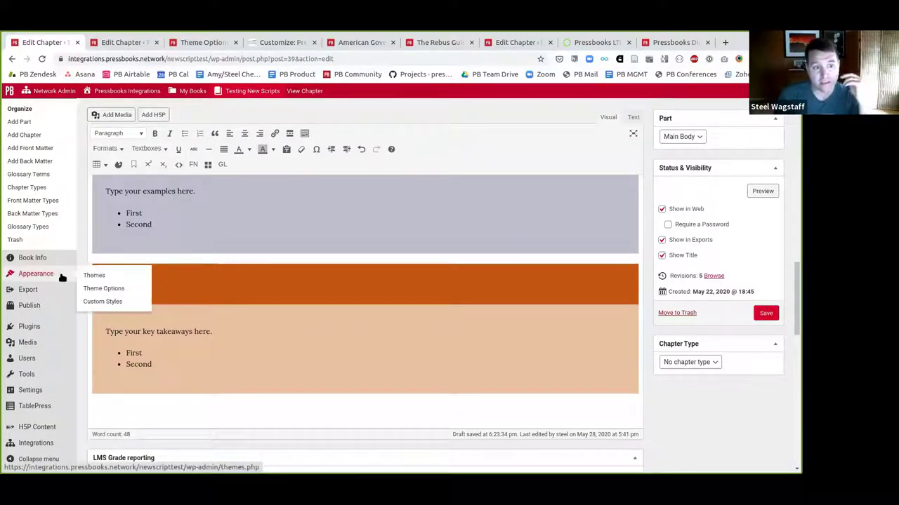
left_click(108, 289)
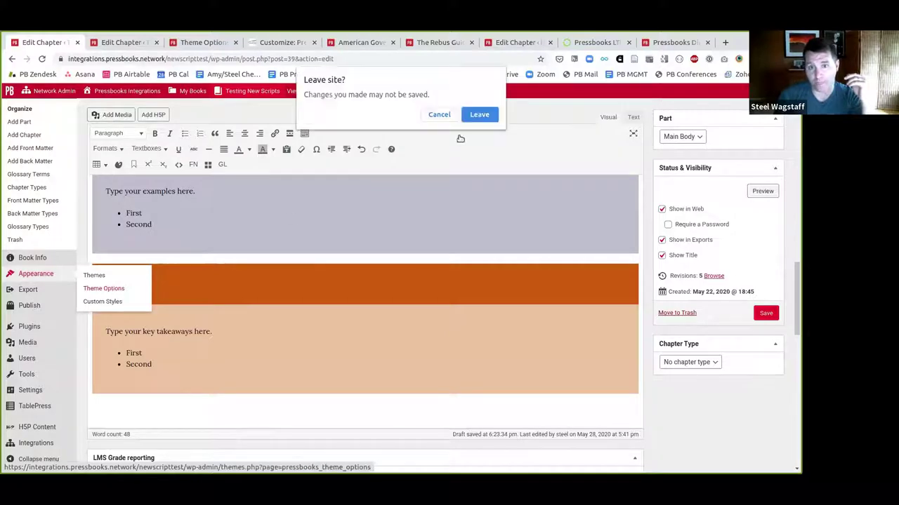
left_click(482, 117)
- Change the header text color of Exercises textboxes to a light grey and save the theme options
scroll(330, 341, "down", 3)
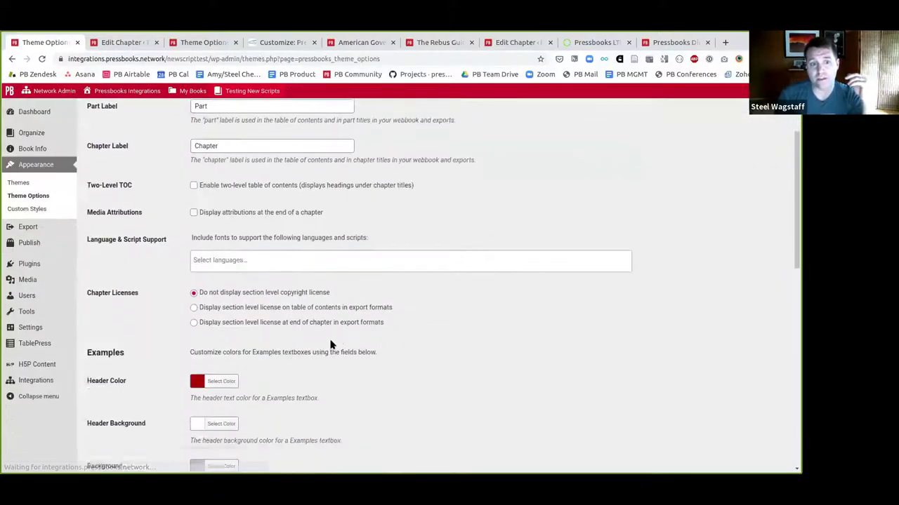
scroll(331, 341, "down", 2)
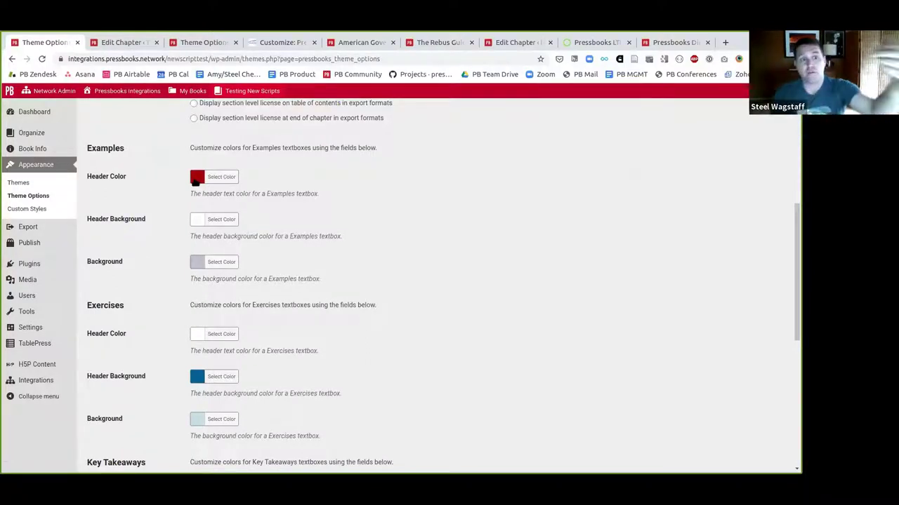
scroll(133, 221, "down", 2)
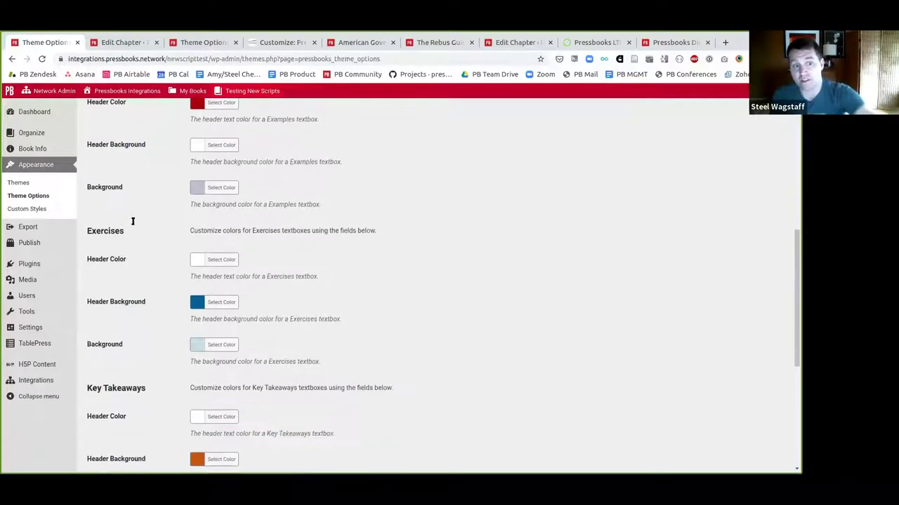
left_click(207, 260)
left_click_drag(212, 284, 246, 281)
left_click(137, 297)
scroll(138, 360, "down", 4)
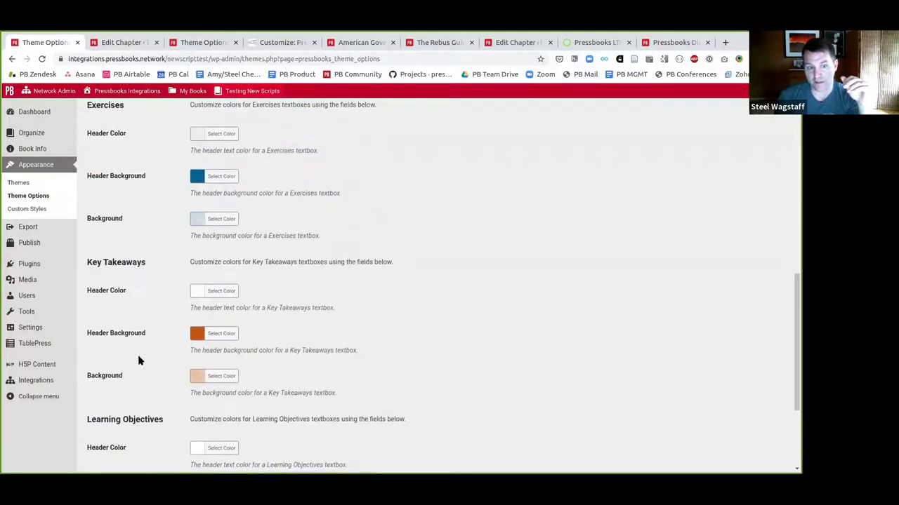
left_click(123, 422)
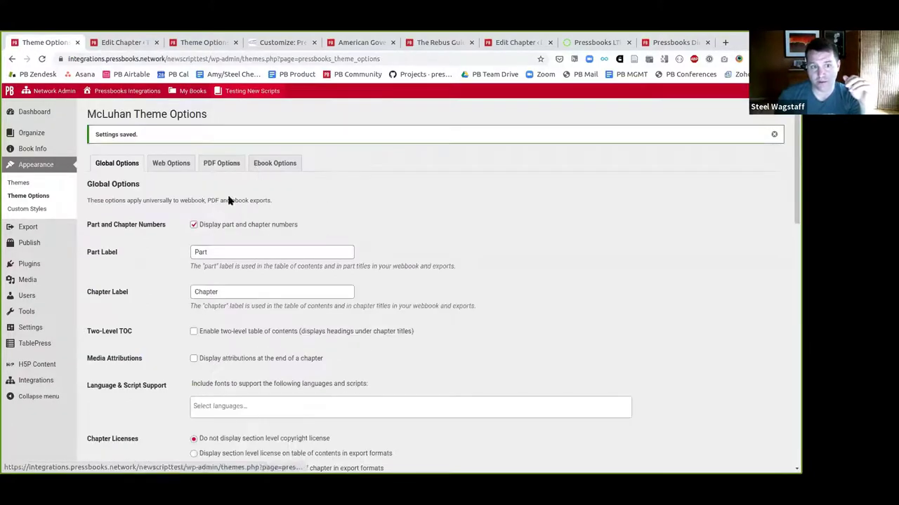
- Visit the published book and open its Textbox headings chapter from the contents
mouse_move(54, 150)
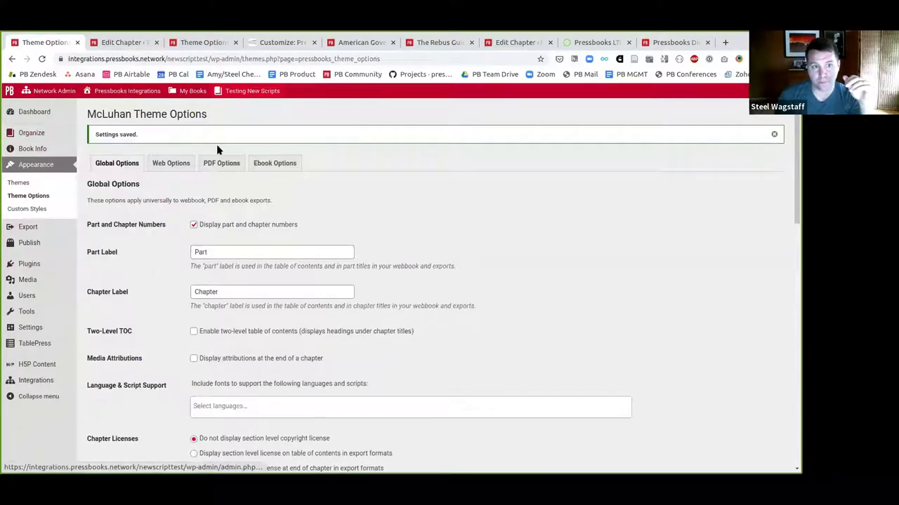
mouse_move(239, 91)
left_click(227, 109)
scroll(247, 271, "down", 10)
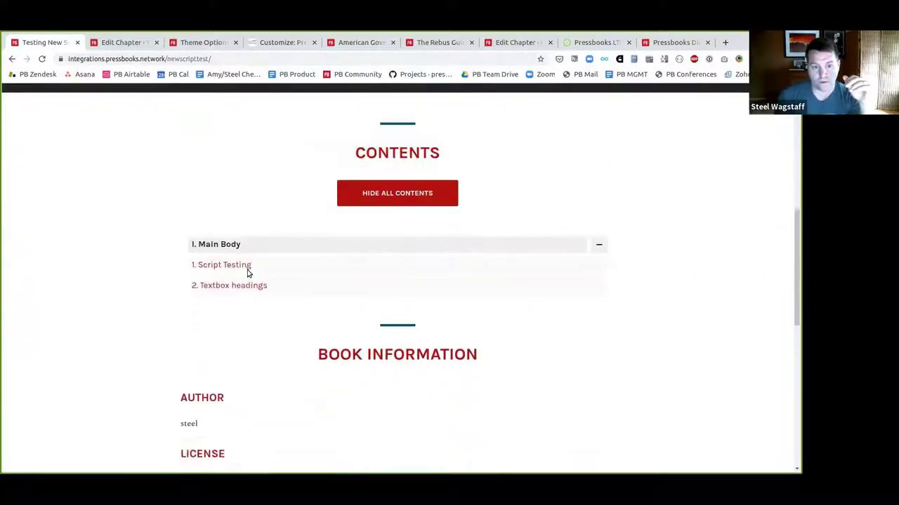
left_click(221, 212)
- Examine the headings of the Learning Objectives, Key Takeaways, Exercises and Examples textboxes in the published chapter
scroll(398, 271, "down", 5)
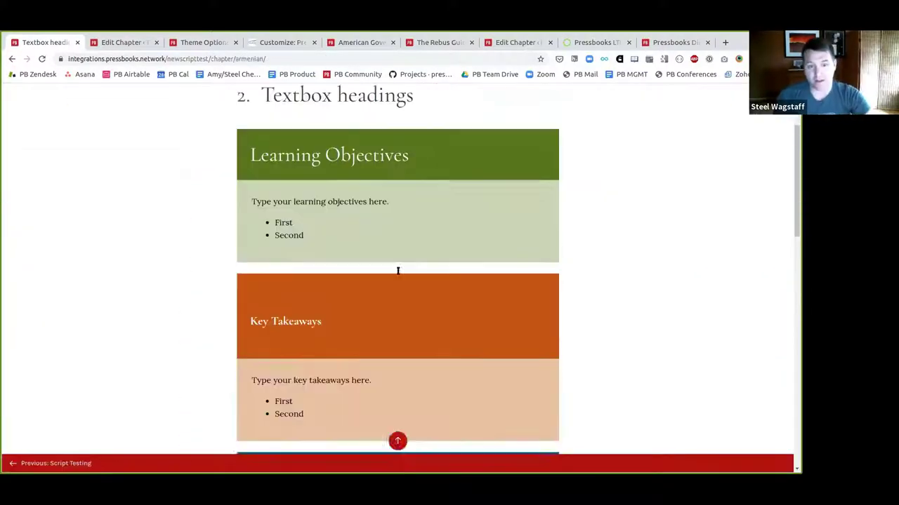
left_click_drag(251, 297, 293, 301)
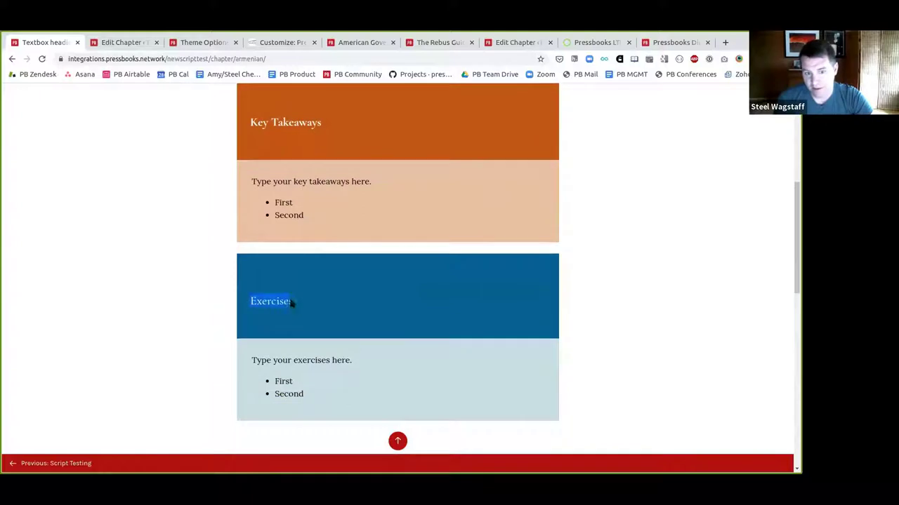
left_click(269, 305)
scroll(258, 306, "down", 4)
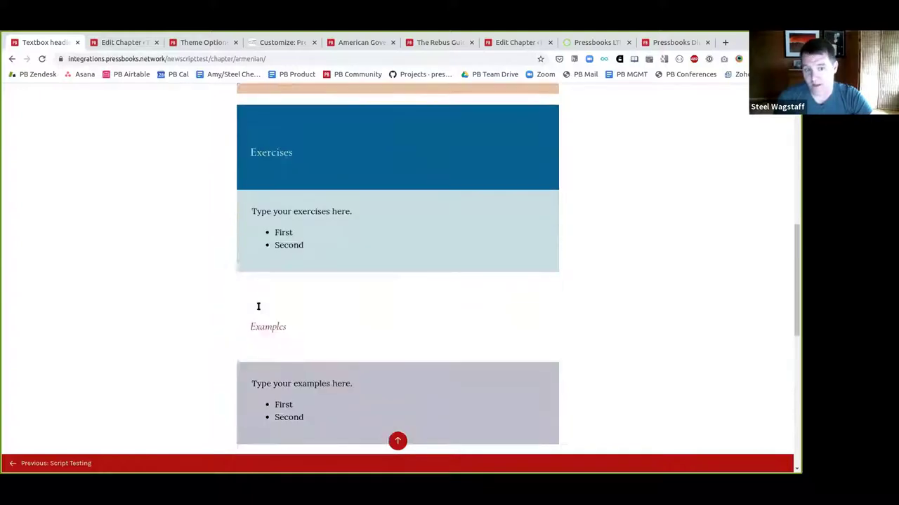
left_click_drag(250, 178, 299, 181)
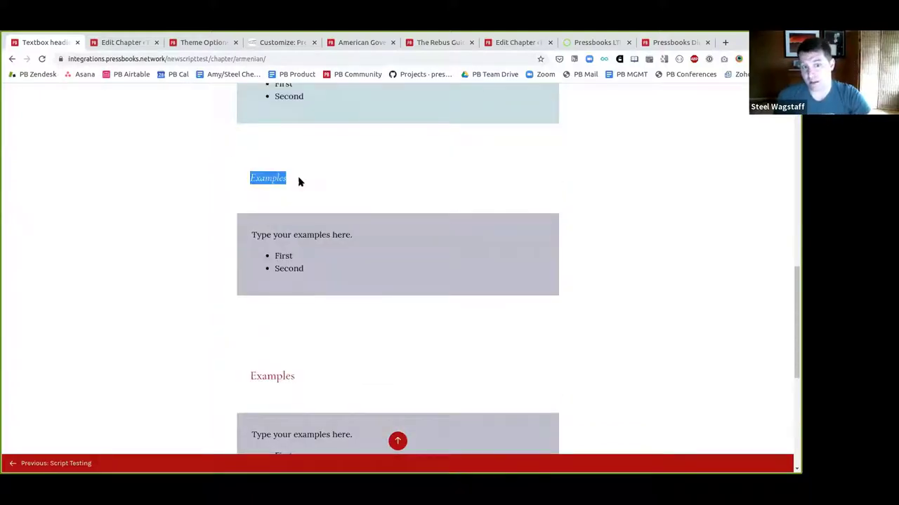
left_click(285, 186)
scroll(297, 205, "down", 3)
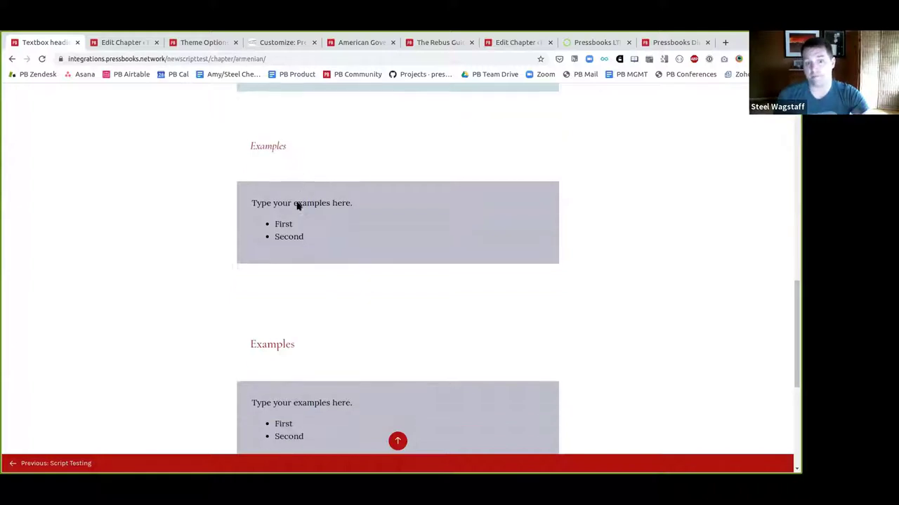
scroll(301, 207, "up", 1)
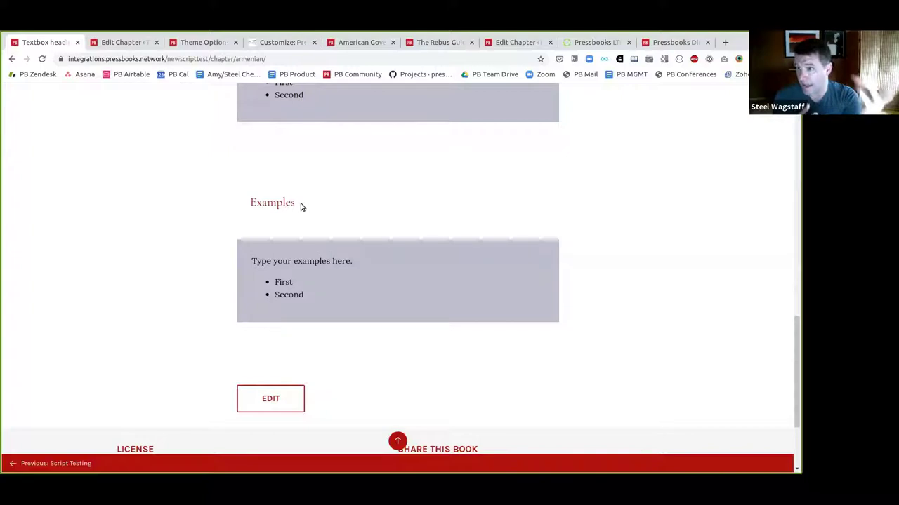
- Close the published chapter and open the theme options in a new tab from the Script Testing chapter
left_click(76, 43)
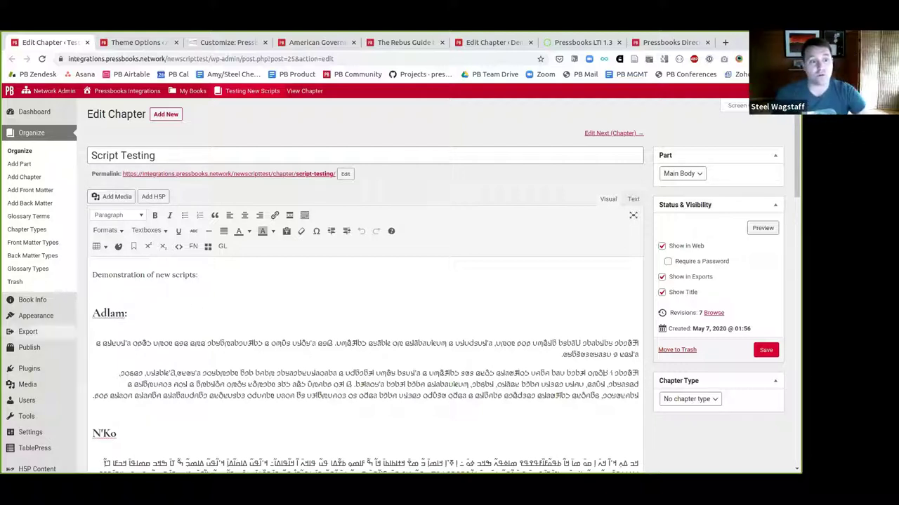
mouse_move(23, 318)
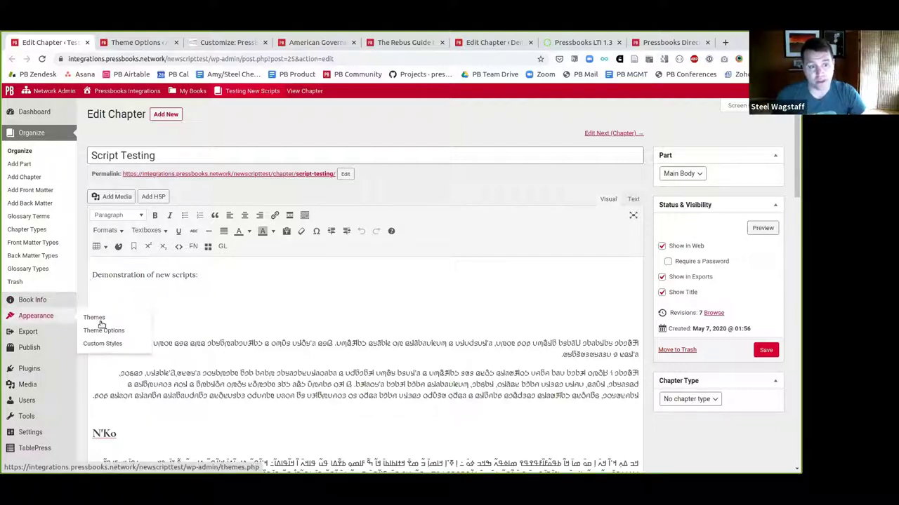
middle_click(91, 329)
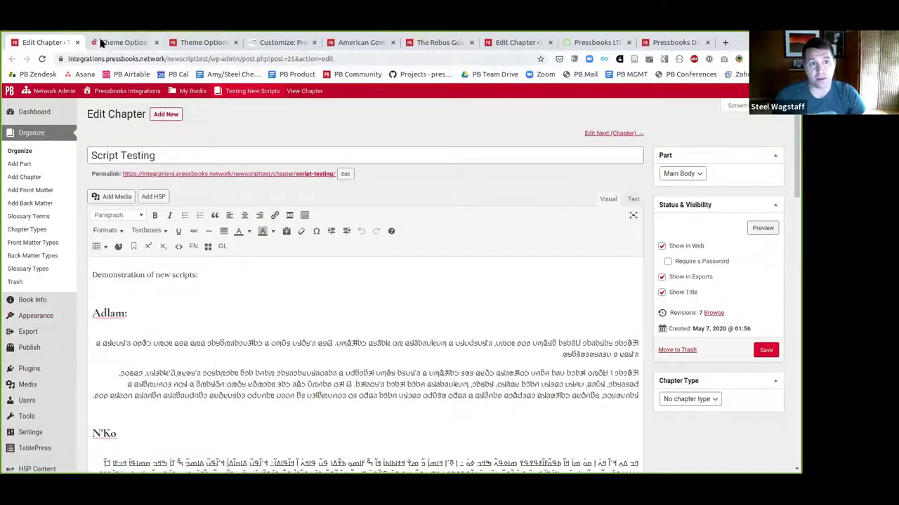
left_click(124, 42)
- Browse the fonts offered under Language & Script Support in the theme options and add Adlam
scroll(227, 279, "down", 1)
left_click(227, 279)
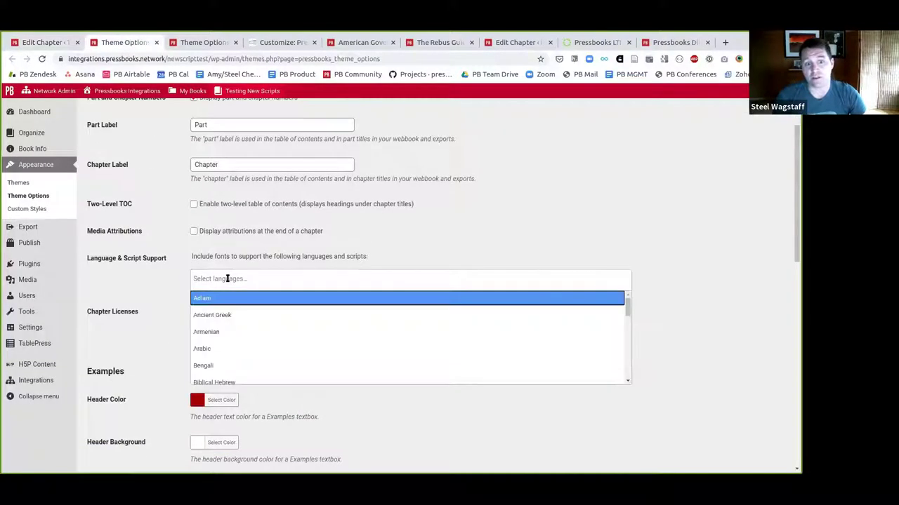
scroll(316, 328, "down", 2)
scroll(316, 328, "down", 1)
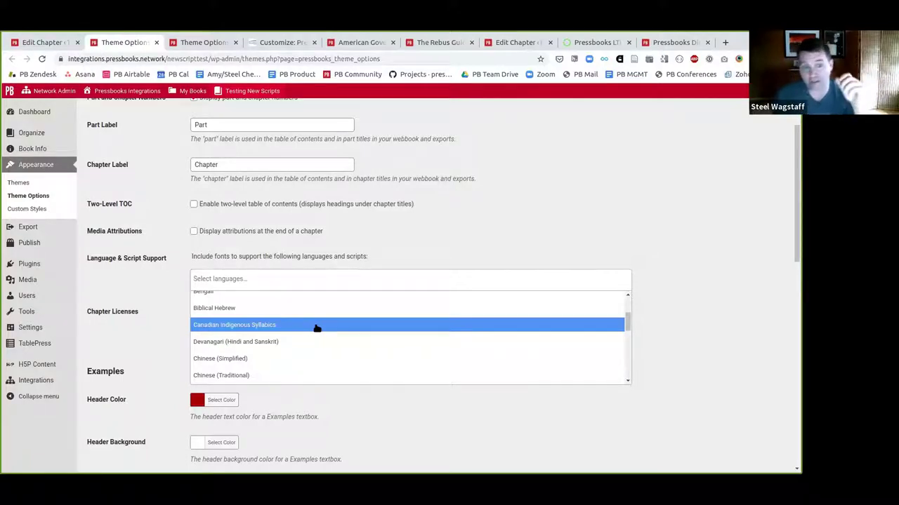
scroll(316, 328, "up", 3)
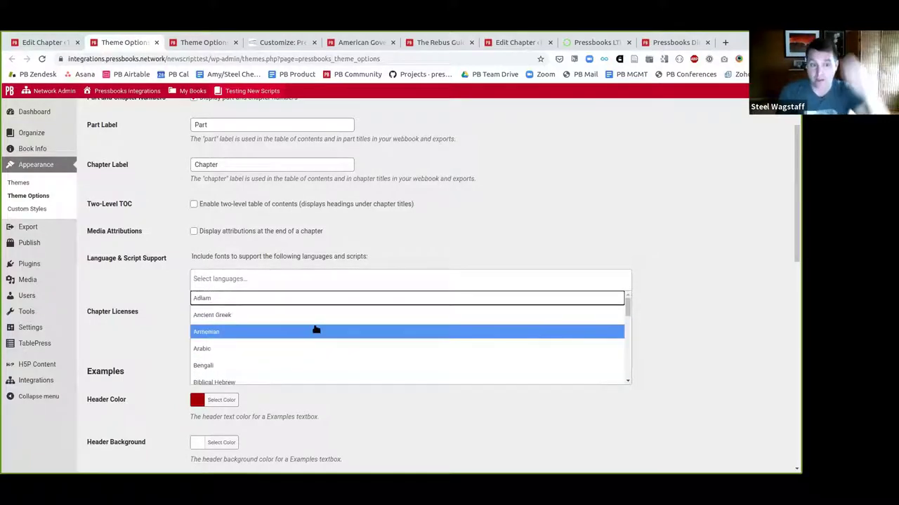
scroll(316, 330, "down", 2)
scroll(316, 329, "down", 2)
scroll(315, 327, "up", 3)
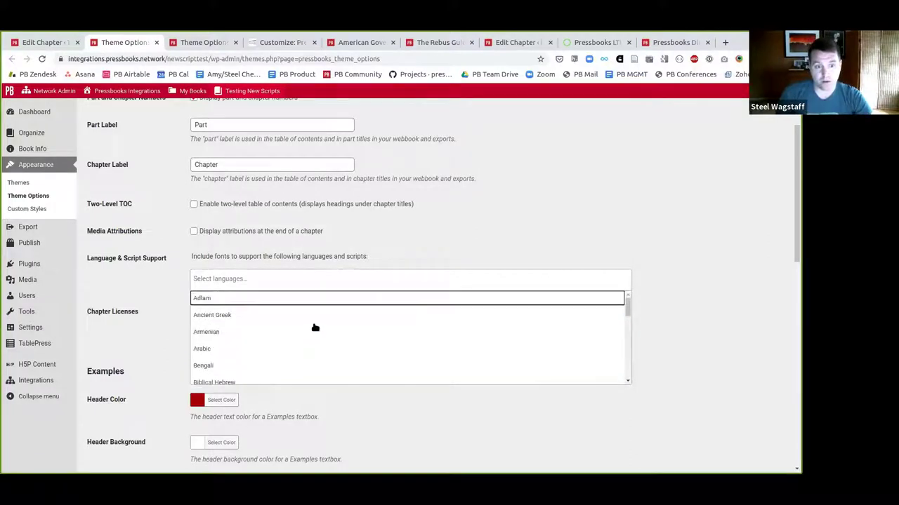
left_click(234, 299)
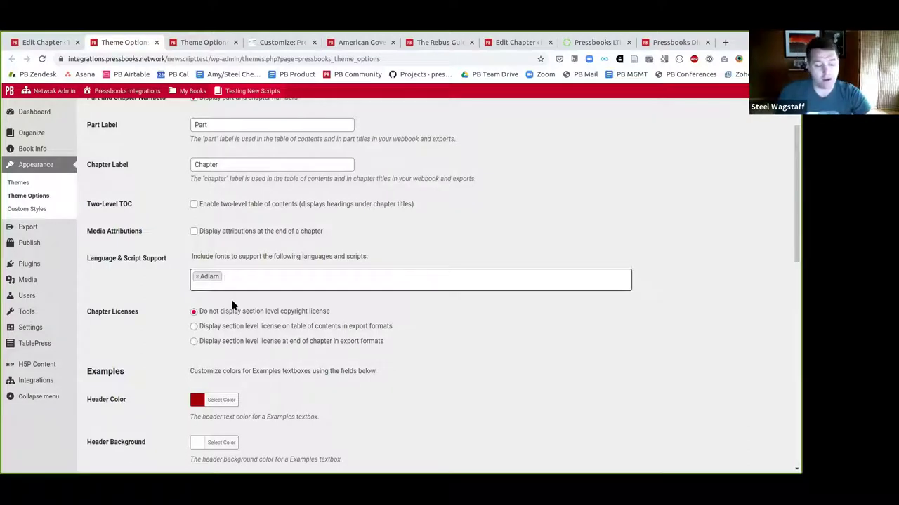
- Add N'Ko and Armenian to the Language & Script Support fonts and save the theme options
type("N'k")
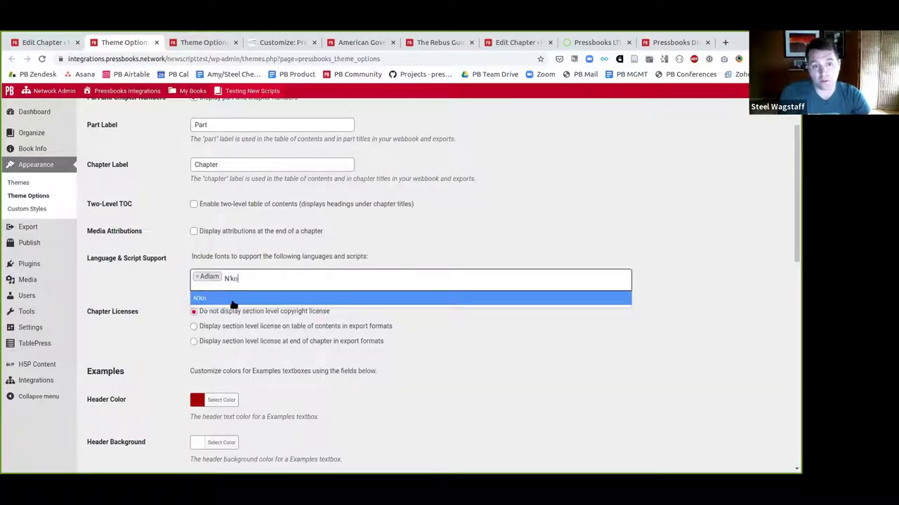
type("o")
left_click(233, 302)
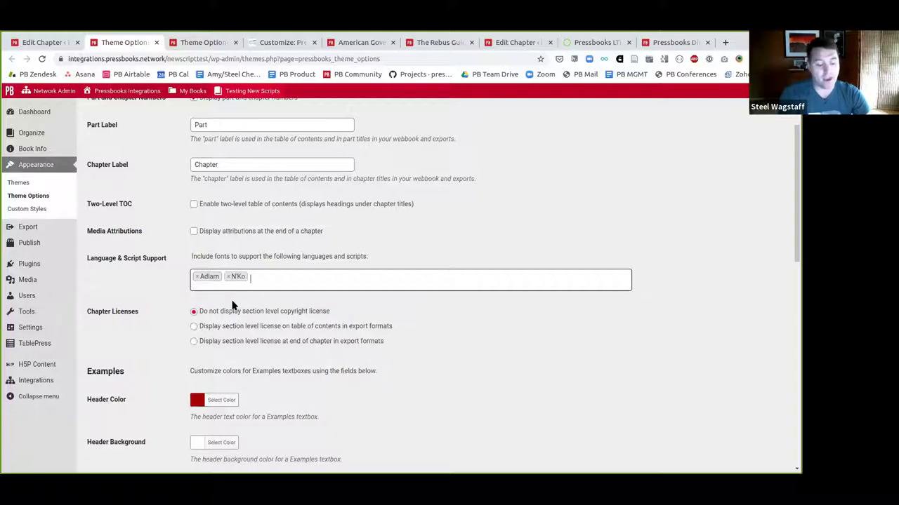
type("Arme")
left_click(233, 302)
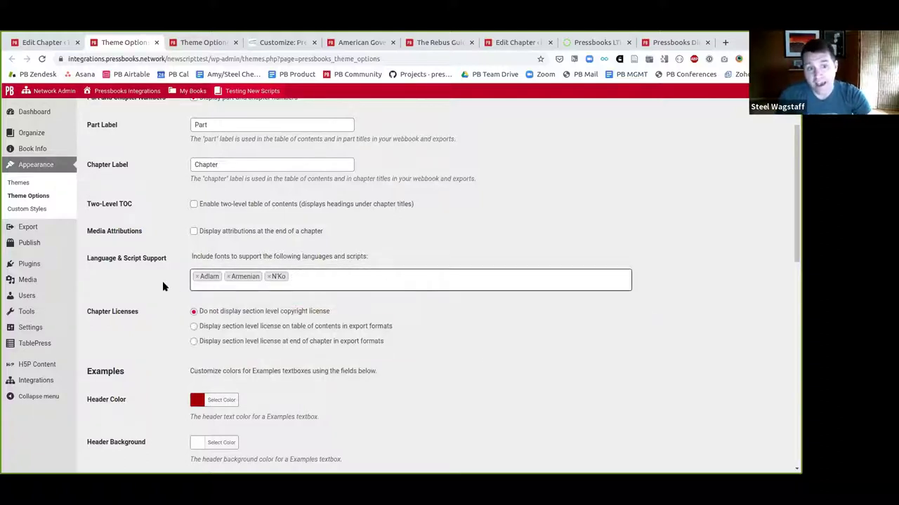
scroll(162, 285, "down", 5)
scroll(165, 287, "down", 4)
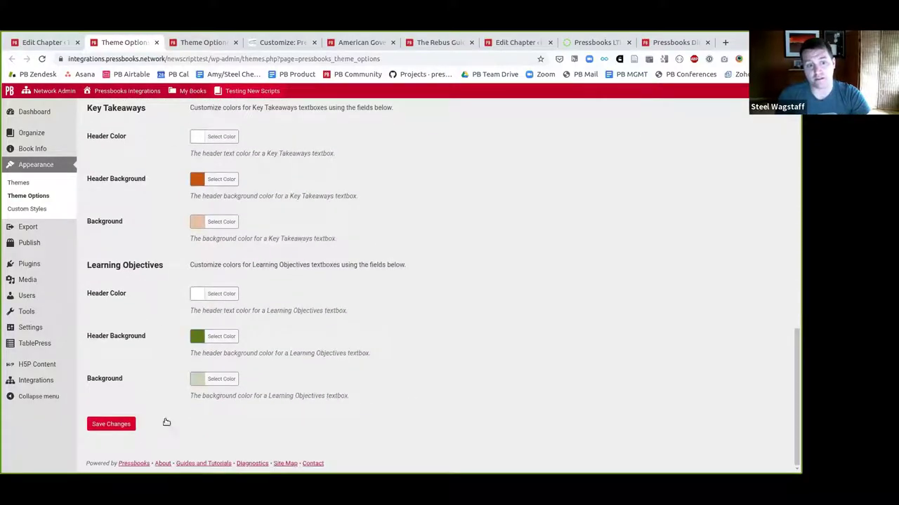
left_click(121, 425)
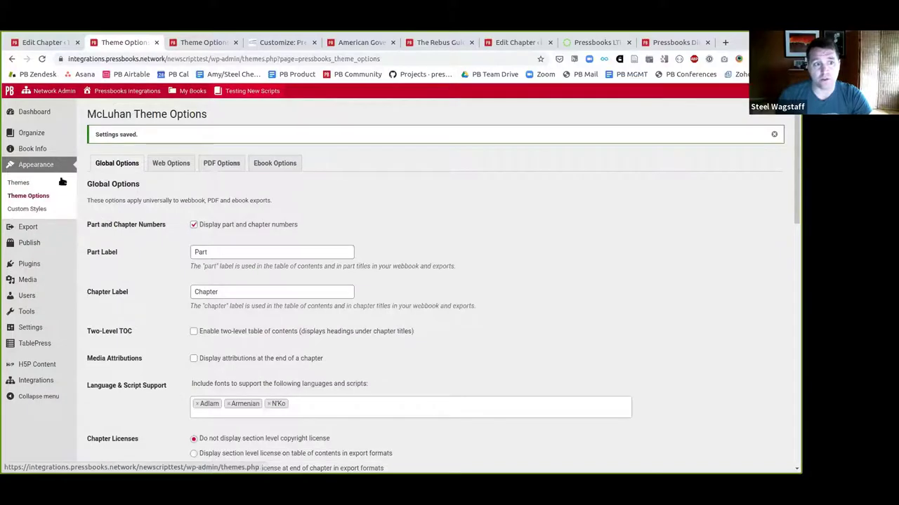
- Visit the published Testing New Scripts book and open its Script Testing chapter from the contents
mouse_move(241, 91)
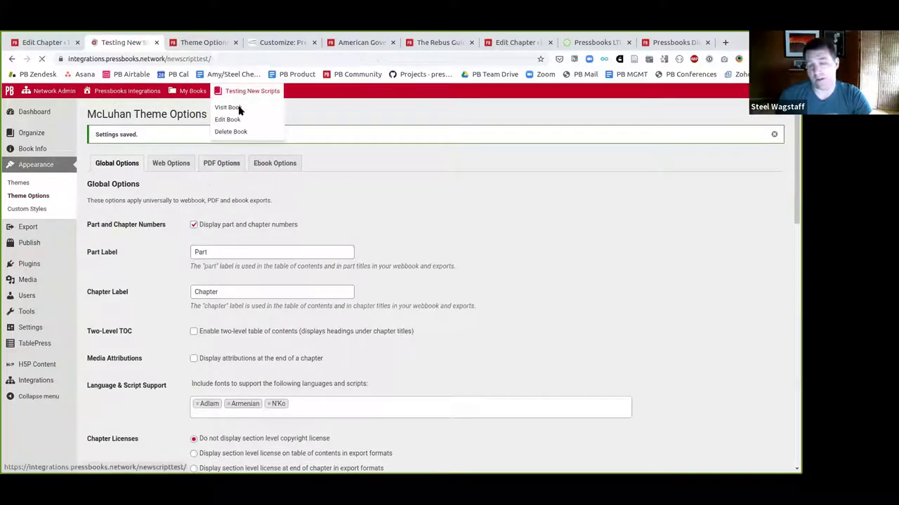
scroll(315, 232, "down", 10)
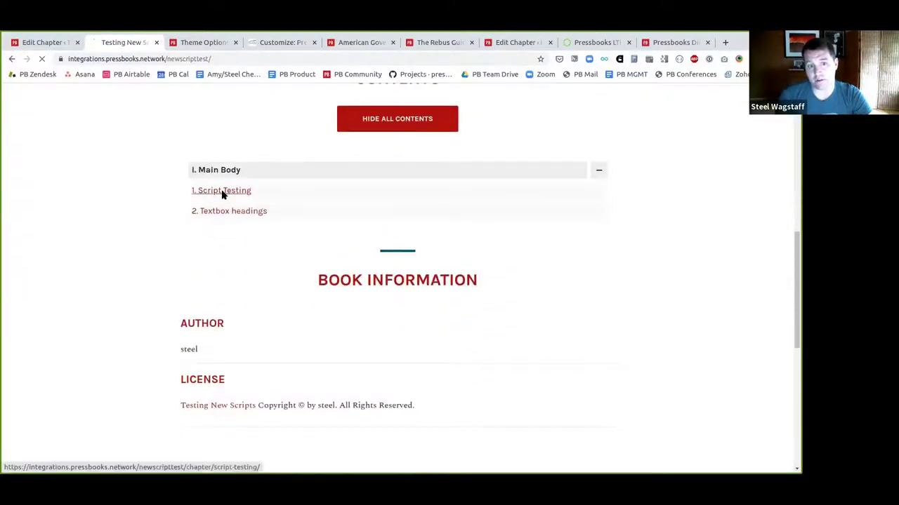
left_click(222, 194)
- Examine how the Adlam, N'Ko and Armenian passages render in the published Script Testing chapter, ending back at its beginning
scroll(311, 246, "down", 5)
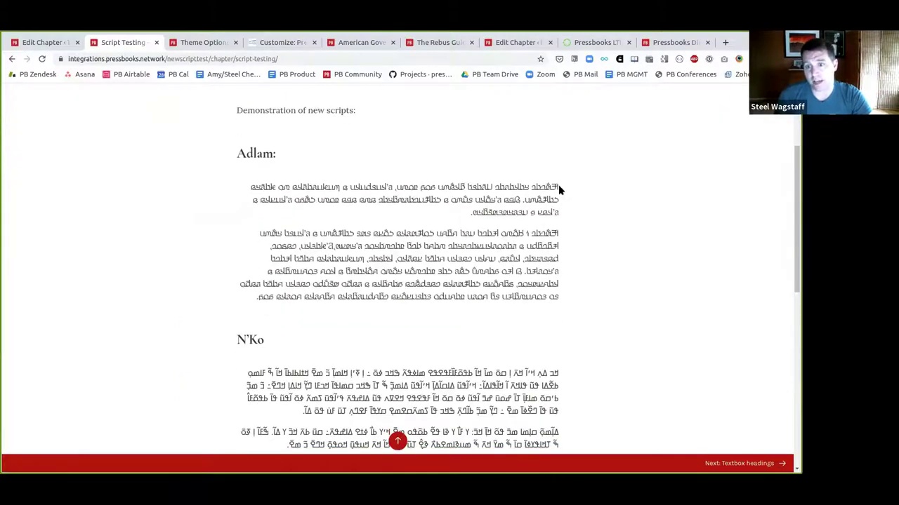
left_click_drag(558, 185, 467, 212)
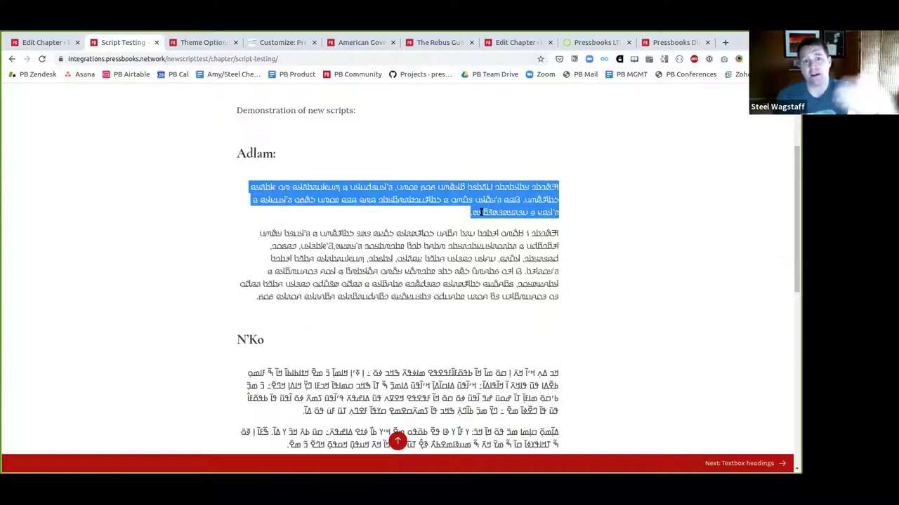
scroll(477, 214, "down", 1)
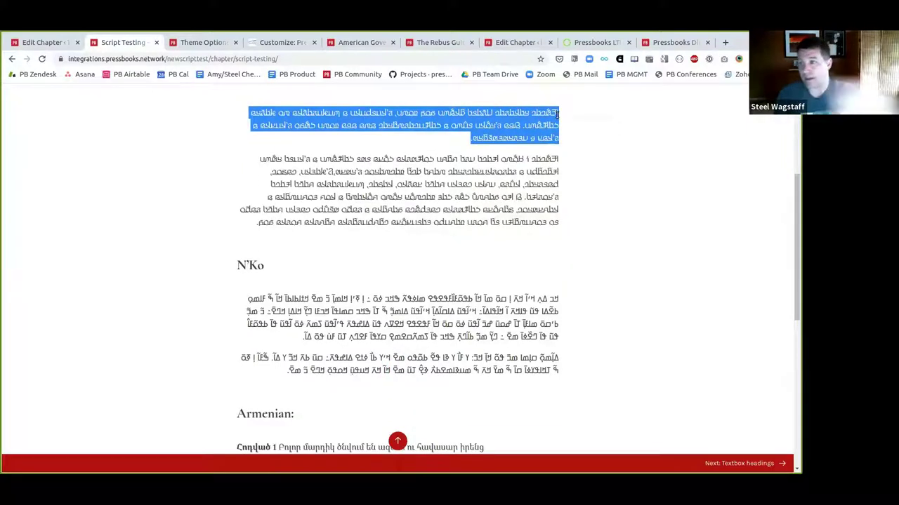
scroll(562, 210, "down", 1)
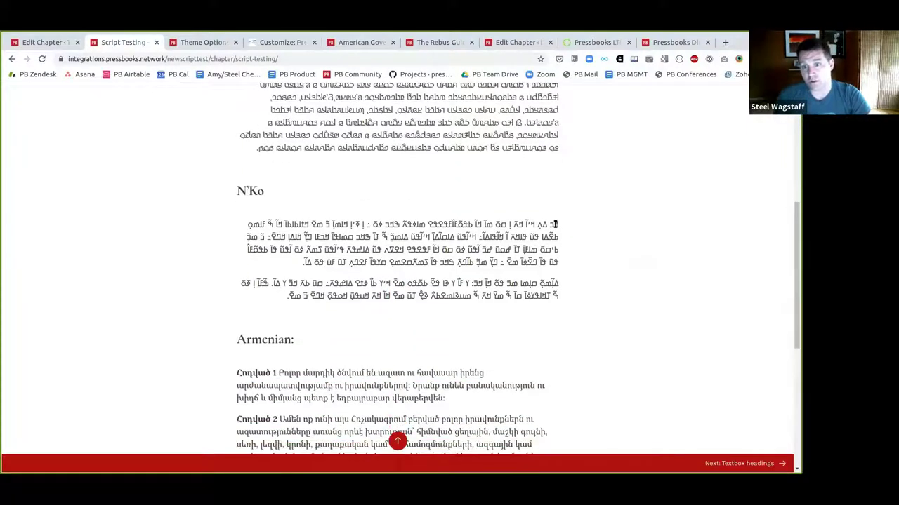
left_click_drag(555, 224, 370, 300)
scroll(381, 297, "down", 2)
left_click_drag(239, 247, 309, 296)
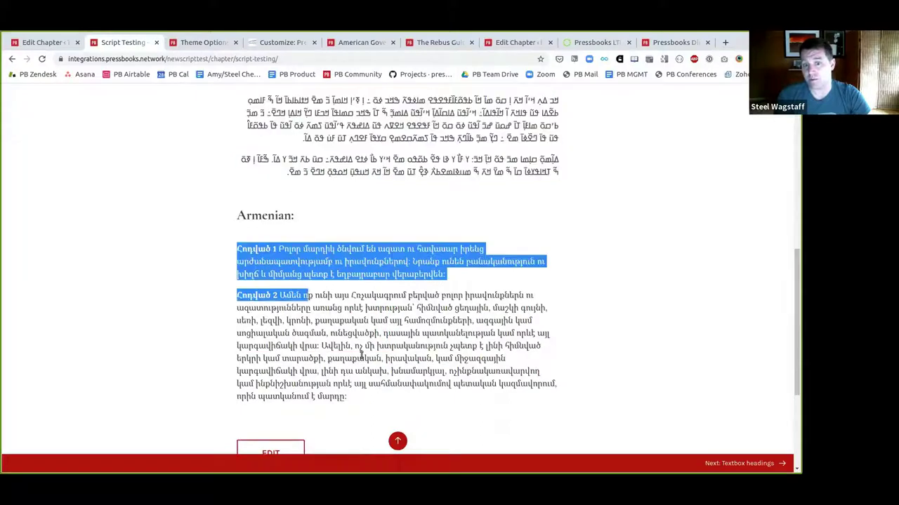
left_click_drag(363, 355, 547, 383)
left_click(215, 286)
key("Home")
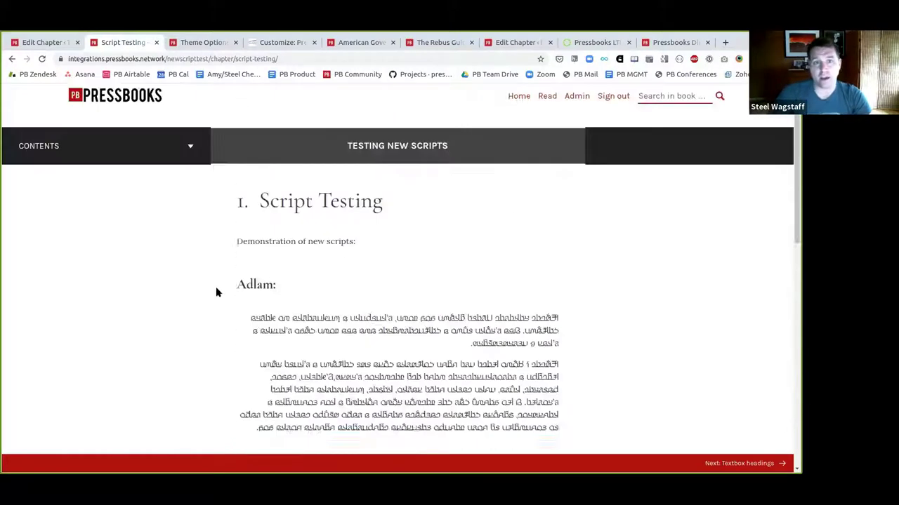
- Return to the book's administration and export the book as PDF (for print) and EPUB
left_click(577, 113)
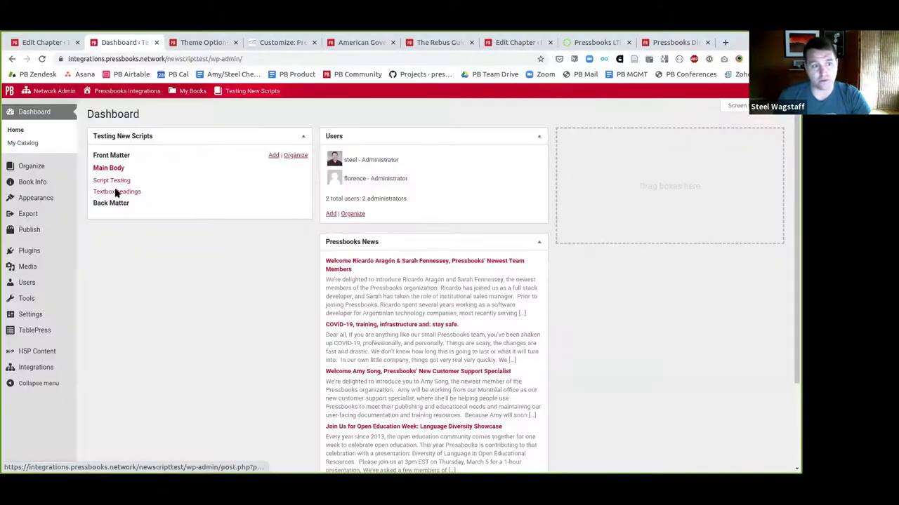
mouse_move(62, 215)
left_click(97, 219)
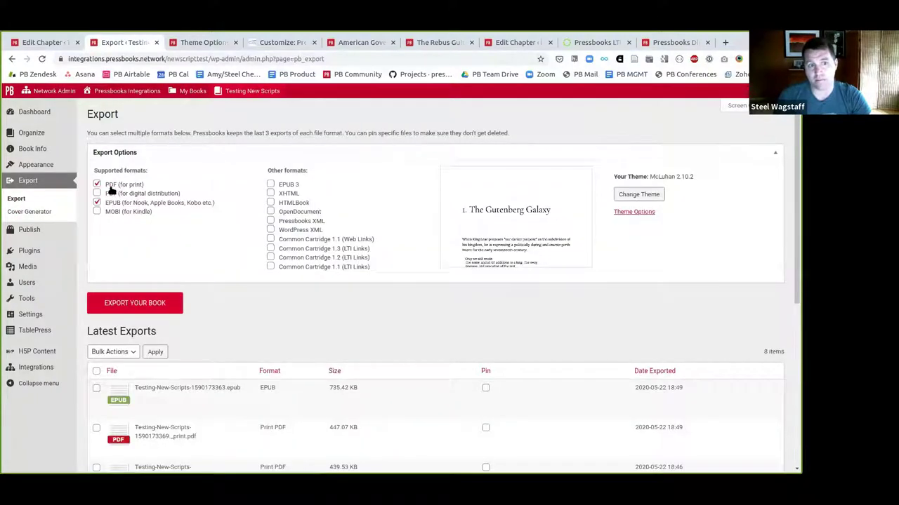
left_click(136, 298)
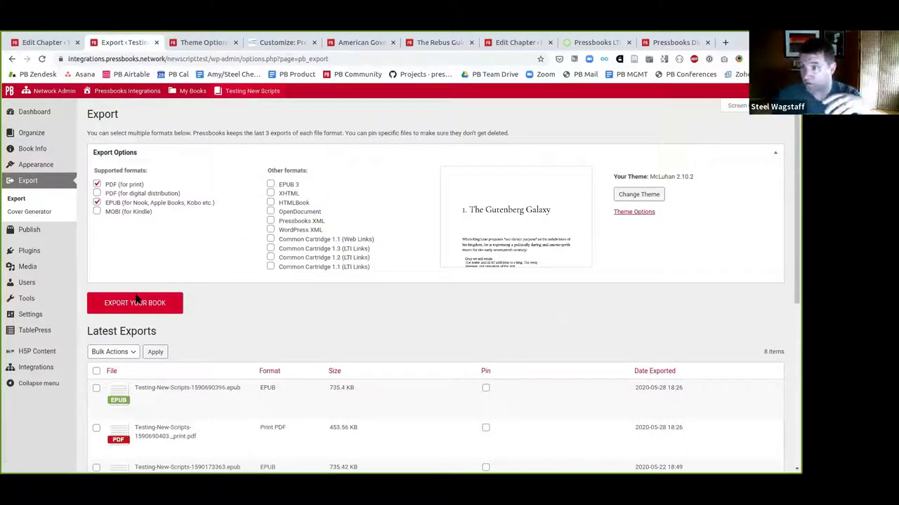
- Open the newest exported print PDF and examine its Adlam, N'Ko and Armenian text
scroll(147, 299, "down", 1)
left_click(172, 426)
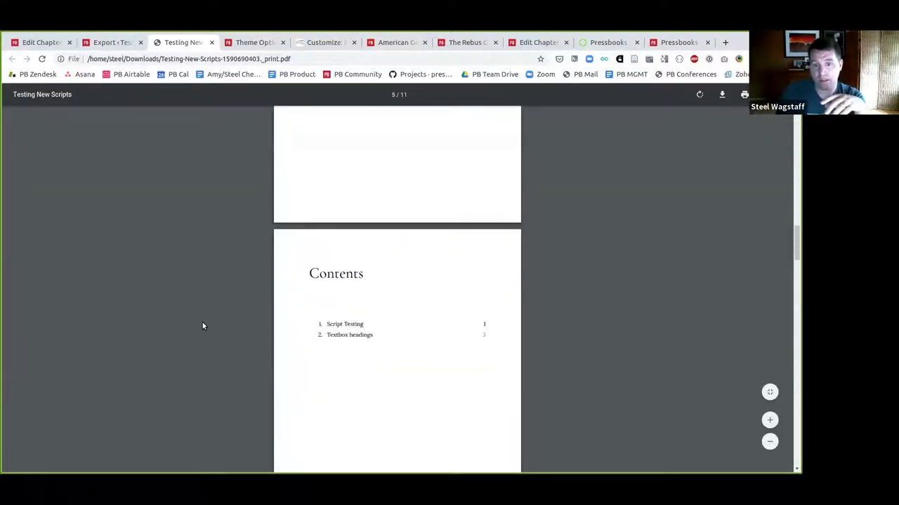
scroll(202, 325, "down", 8)
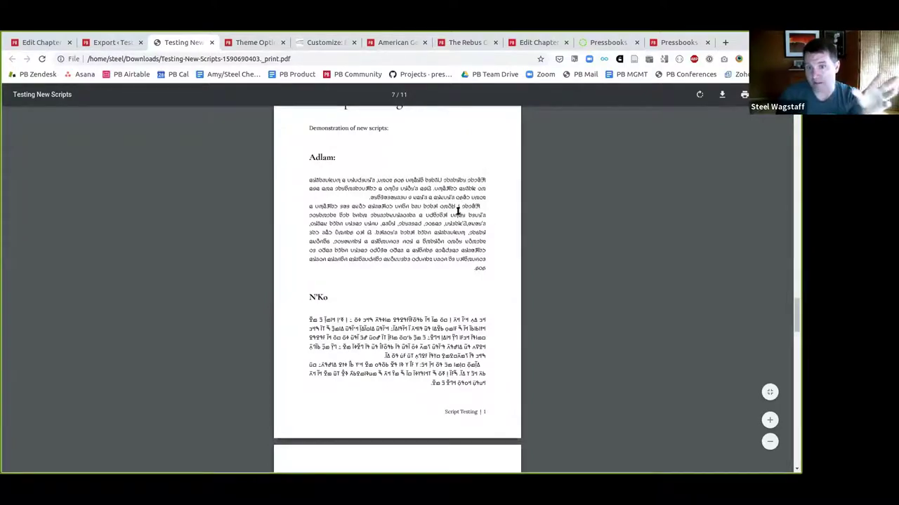
scroll(443, 245, "down", 3)
scroll(421, 288, "down", 5)
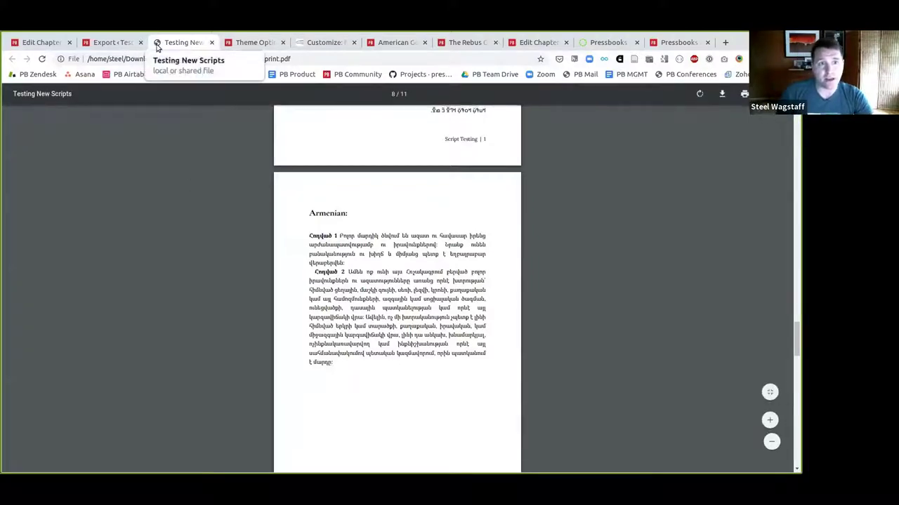
- Close the PDF and the export page, look at the open textbooks guide's installed themes, and open its Global theme options
left_click(133, 43)
left_click(140, 43)
left_click(140, 42)
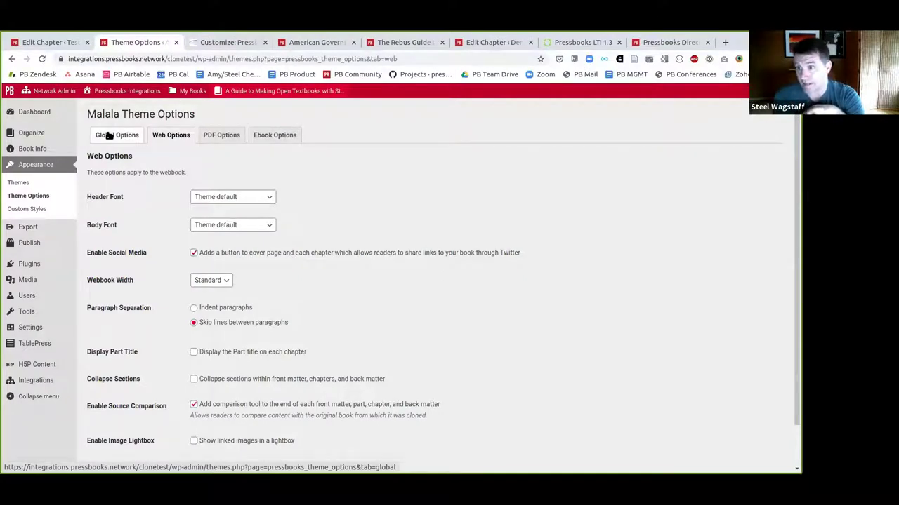
left_click(21, 184)
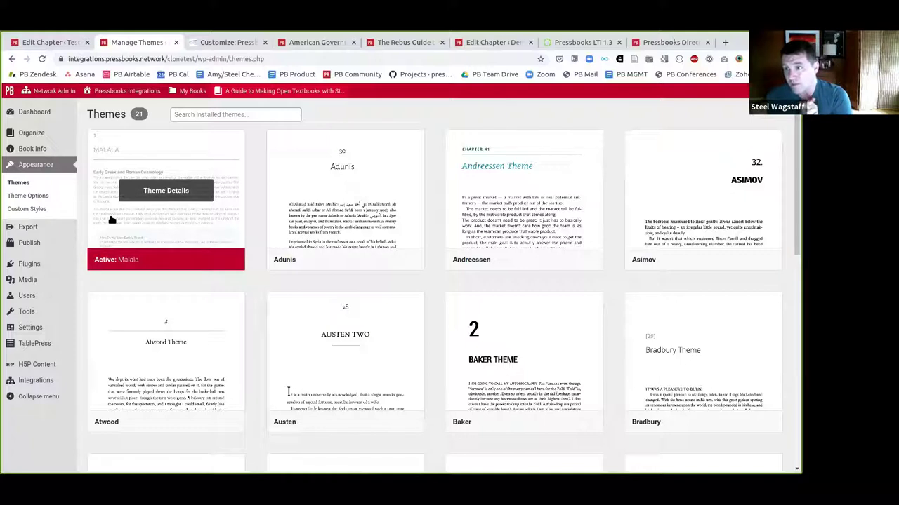
left_click(37, 199)
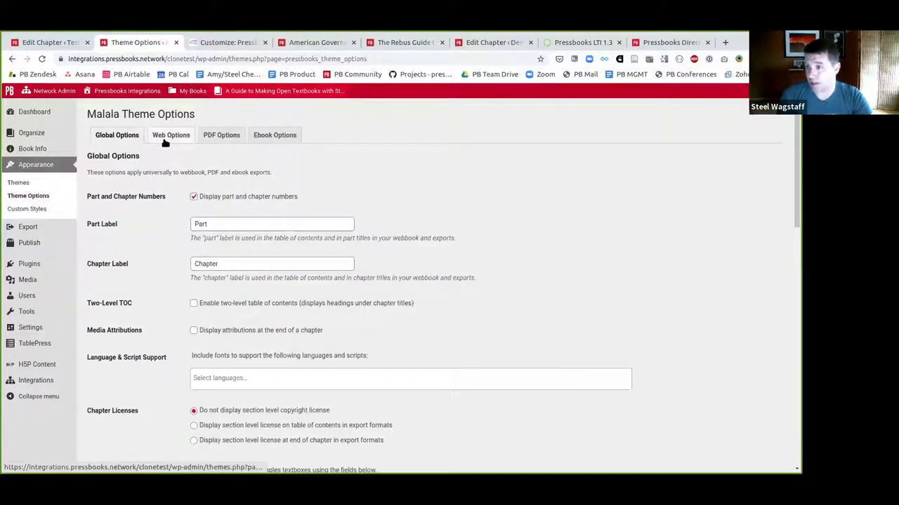
- Look through the header fonts available in the Malala theme's Web Options, keeping the theme default
left_click(166, 137)
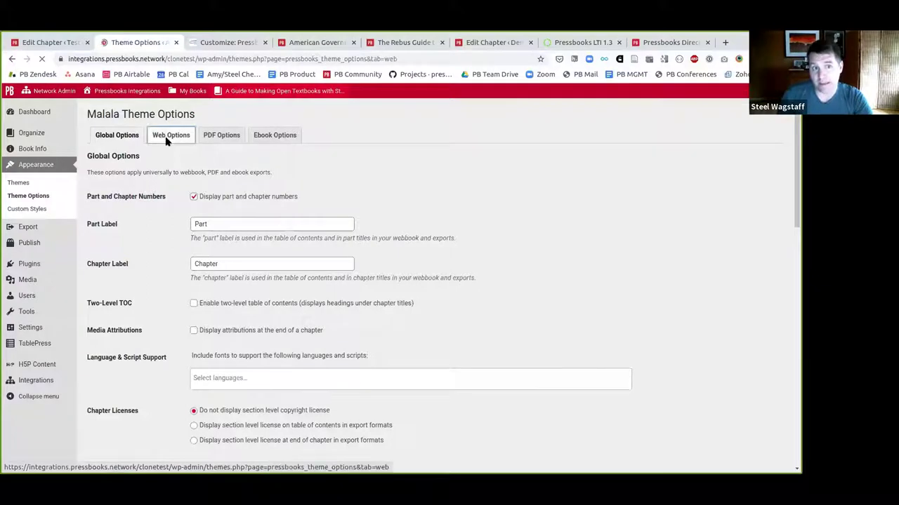
left_click(239, 196)
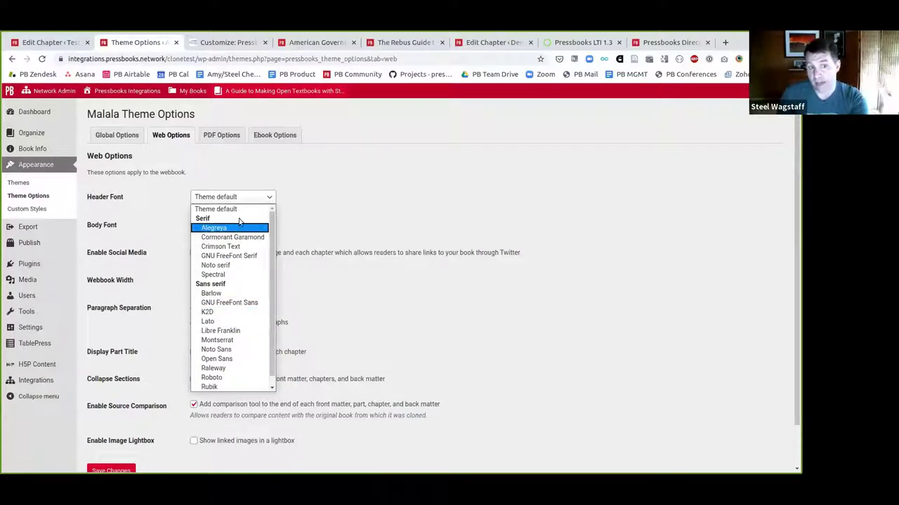
left_click(373, 214)
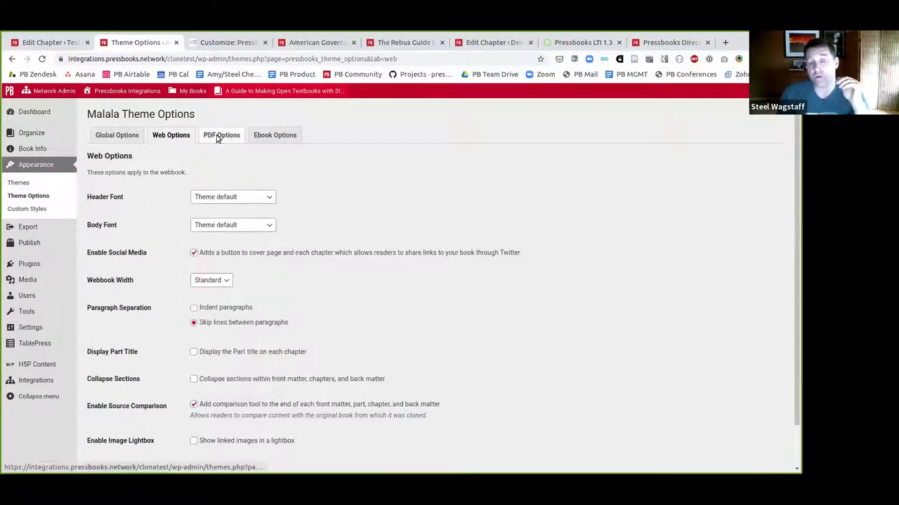
- View the theme's PDF Options and look through the body fonts available in its Ebook Options
left_click(218, 138)
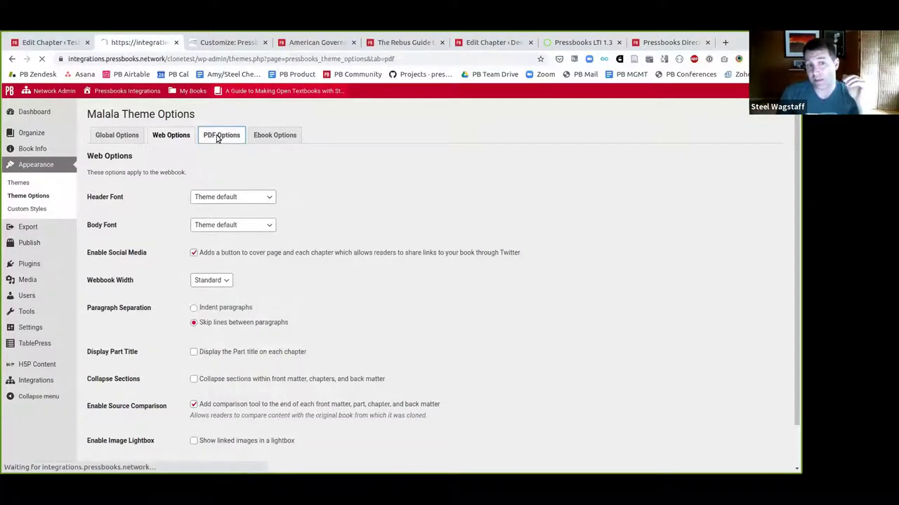
left_click(287, 138)
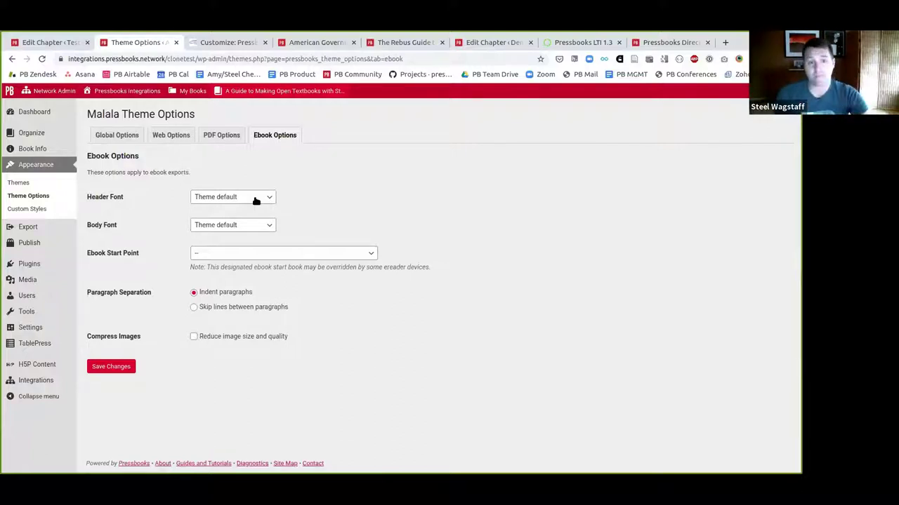
left_click(251, 225)
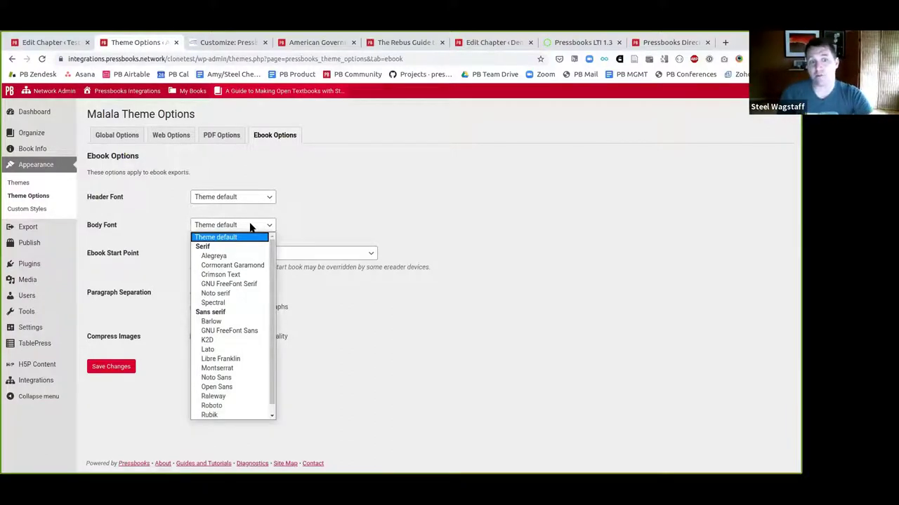
scroll(259, 244, "down", 1)
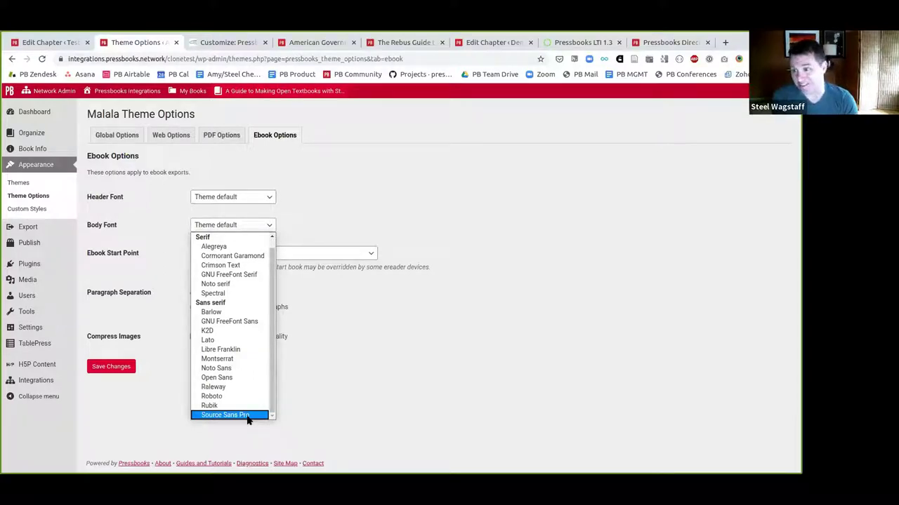
- Return to the theme's PDF Options and show the available body fonts for PDF exports
left_click(225, 140)
left_click(225, 140)
left_click(244, 224)
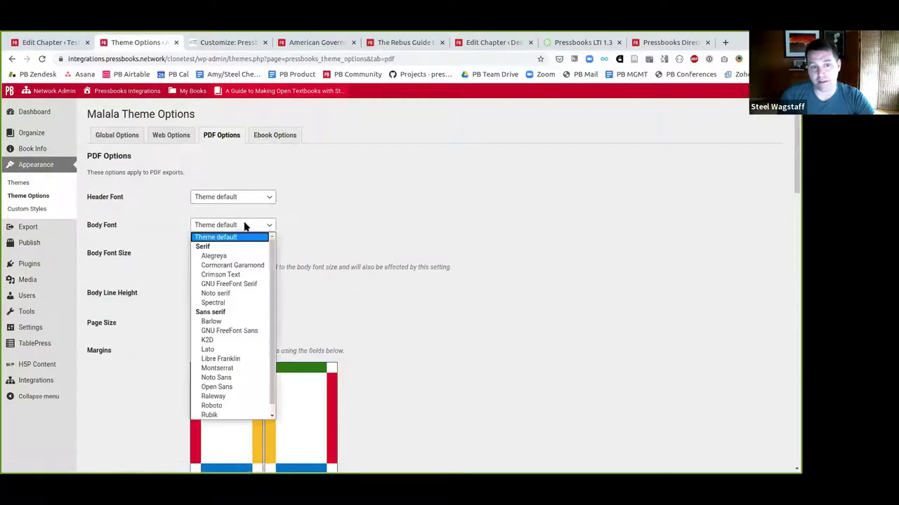
- Set the PDF body font to Noto serif and the header font to Source Sans Pro, and save the PDF options
scroll(245, 316, "down", 1)
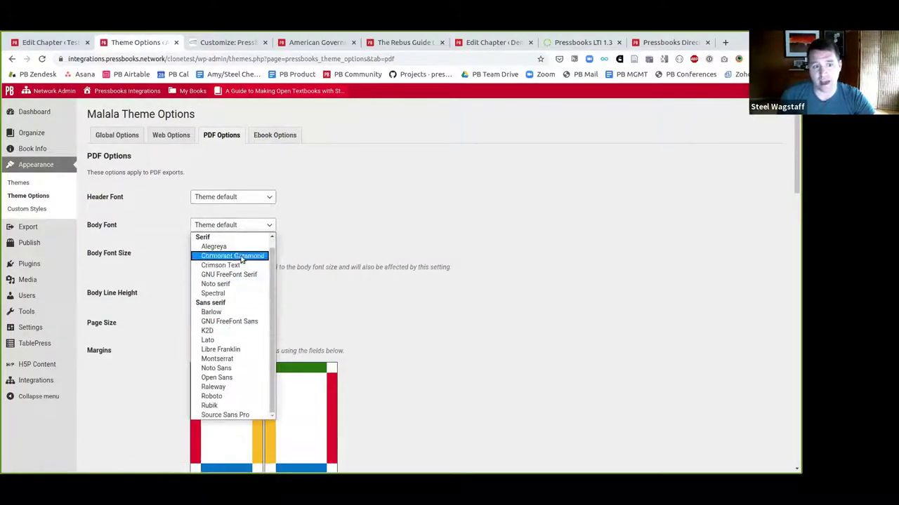
left_click(233, 284)
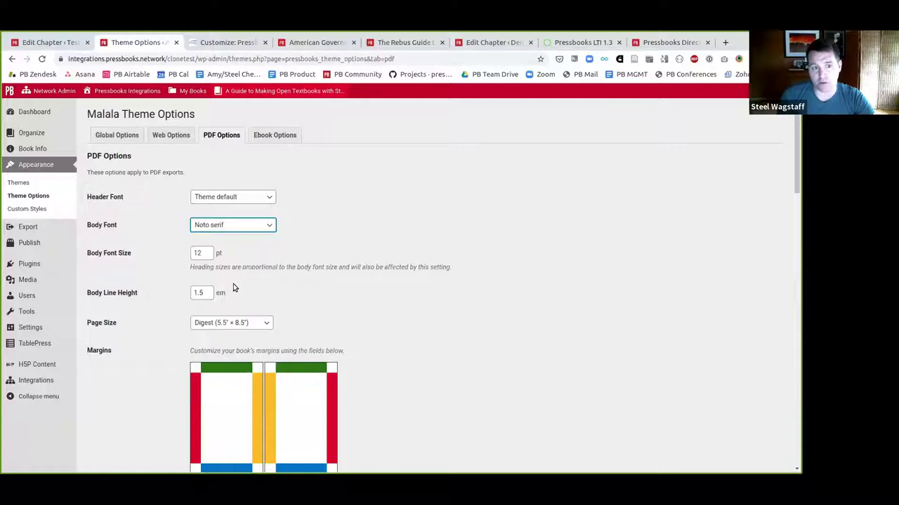
left_click(211, 226)
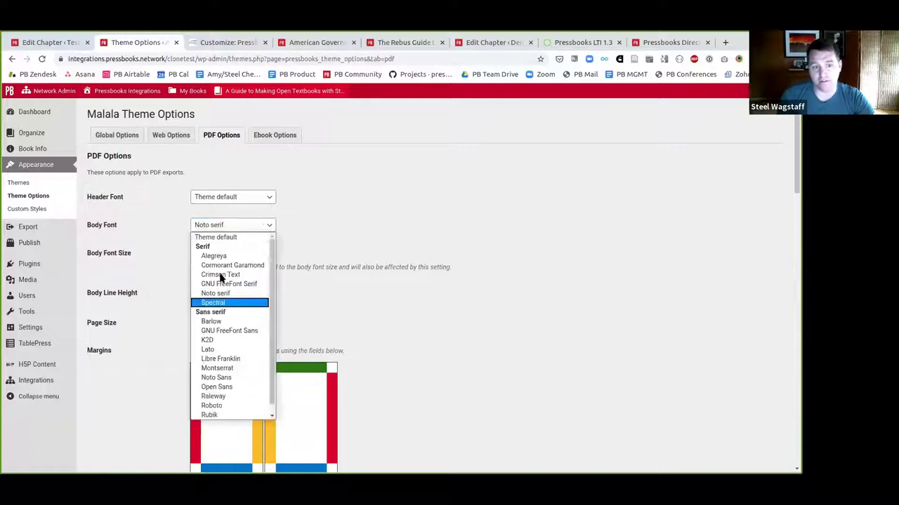
left_click(234, 200)
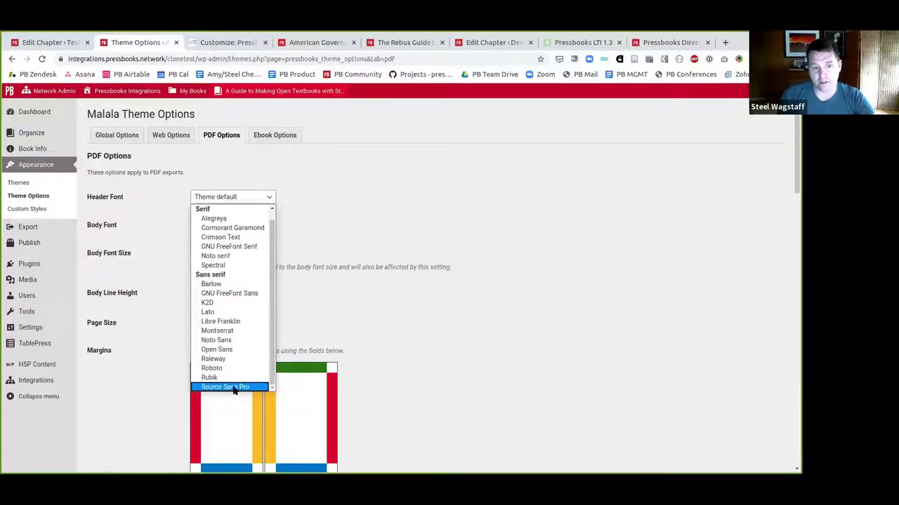
left_click(233, 387)
scroll(141, 339, "down", 12)
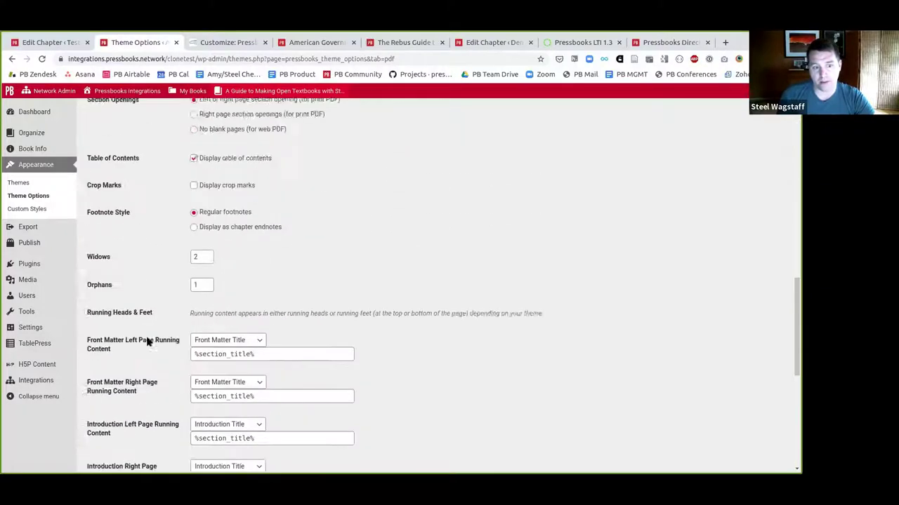
scroll(148, 340, "down", 5)
left_click(118, 424)
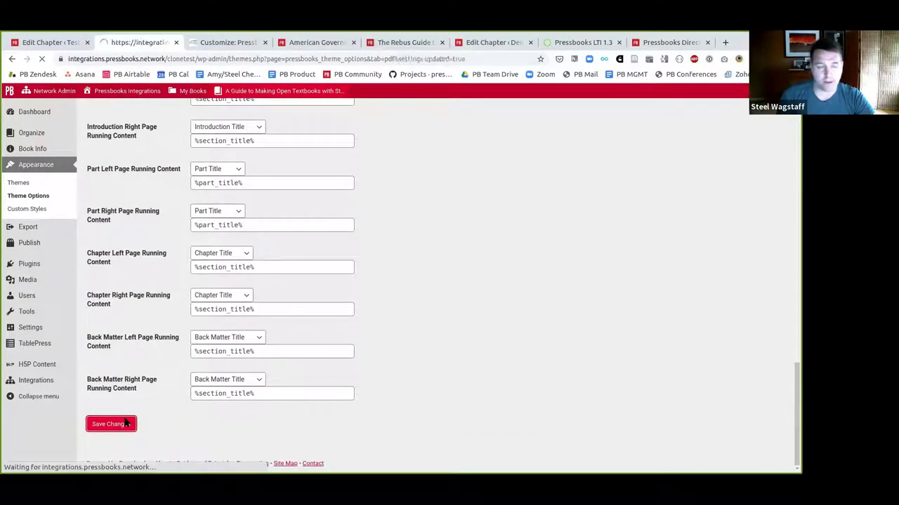
- Export the book as a print PDF only, without the EPUB format, and open the exported file
left_click(49, 227)
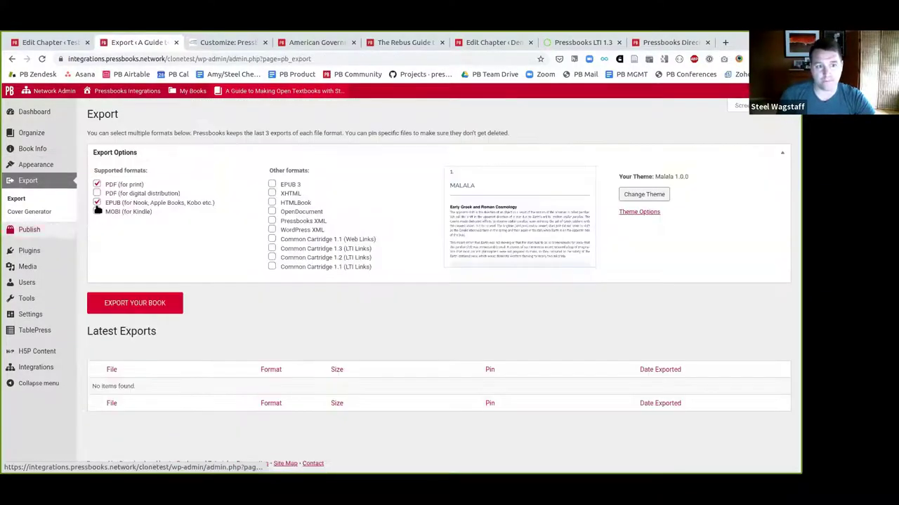
left_click(97, 203)
left_click(135, 309)
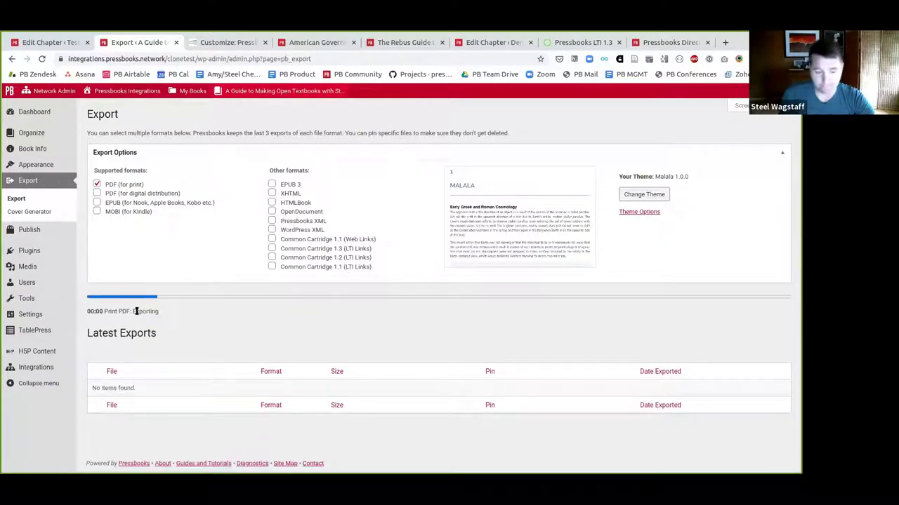
left_click(169, 410)
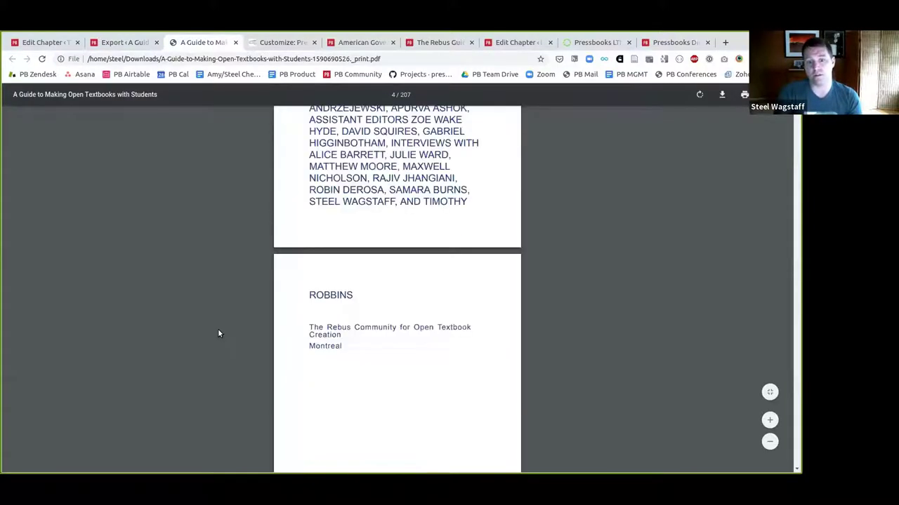
- Examine the heading and body fonts of the Introduction in the exported PDF, and close the PDF and export page
scroll(218, 328, "down", 20)
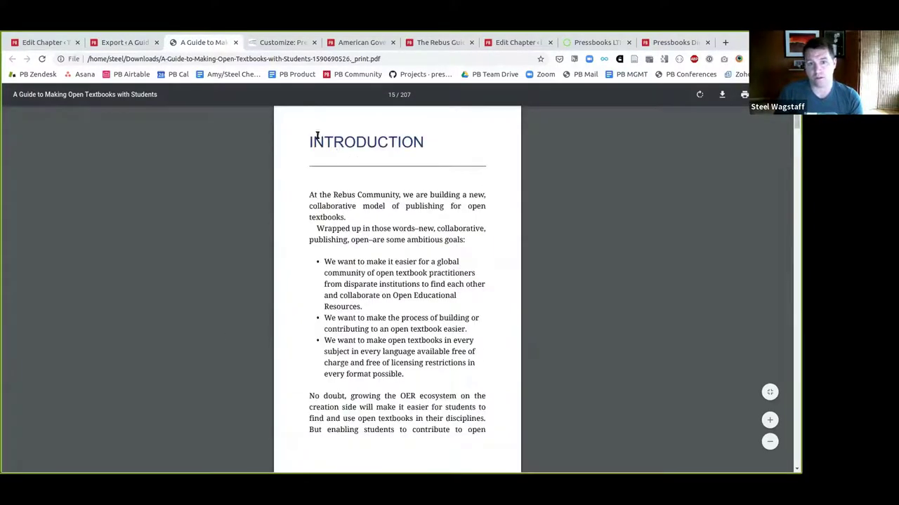
left_click_drag(311, 142, 426, 148)
left_click(333, 213)
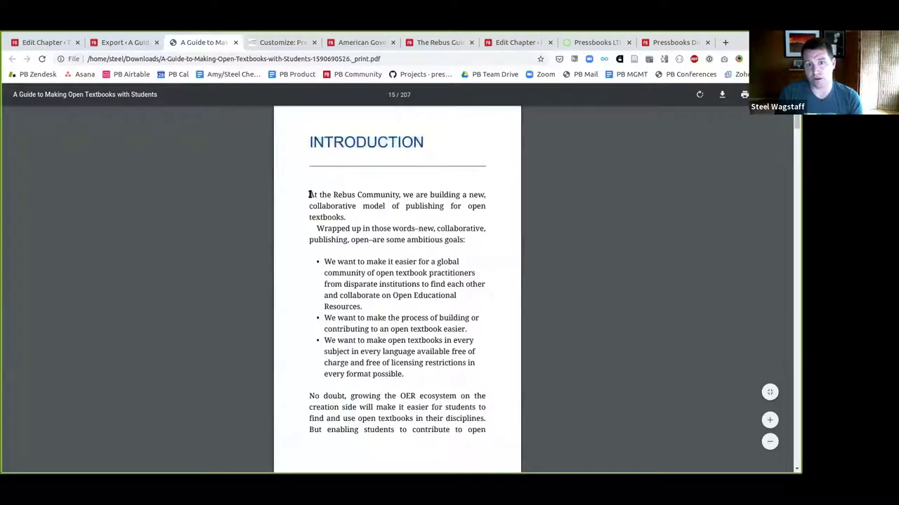
left_click_drag(310, 194, 465, 245)
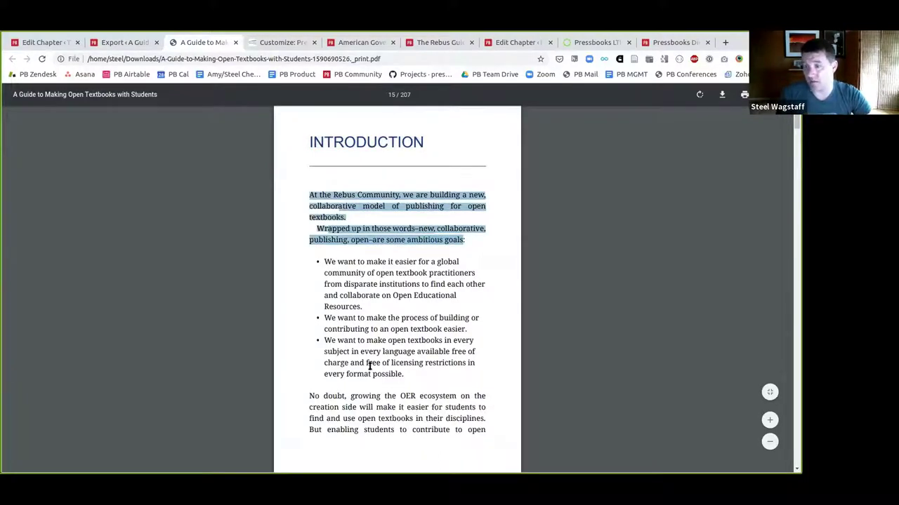
key("ctrl+w")
middle_click(112, 45)
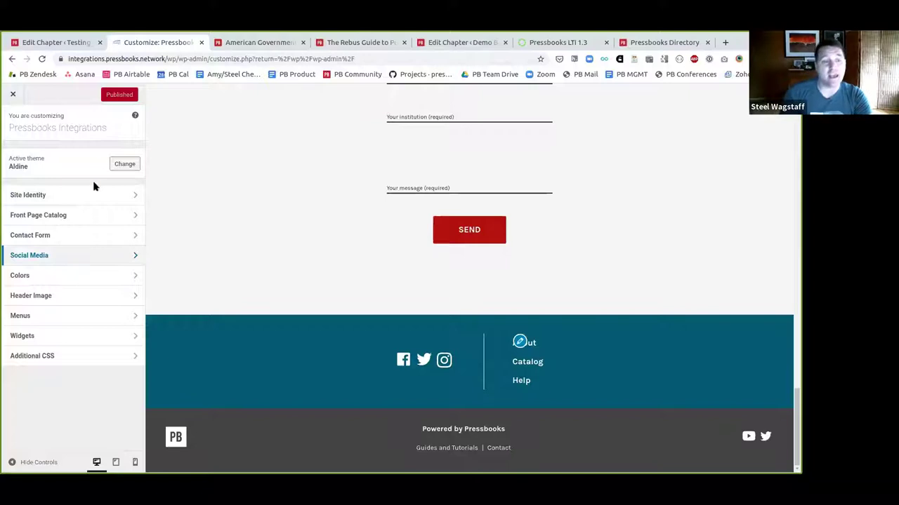
- View the Facebook and Twitter link fields in the network's Social Media settings, and leave the Customizer
left_click(61, 255)
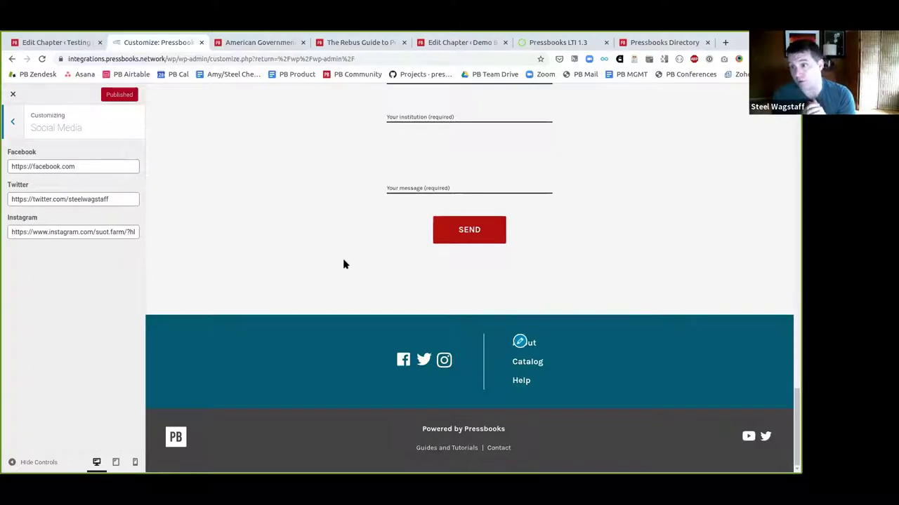
left_click(91, 169)
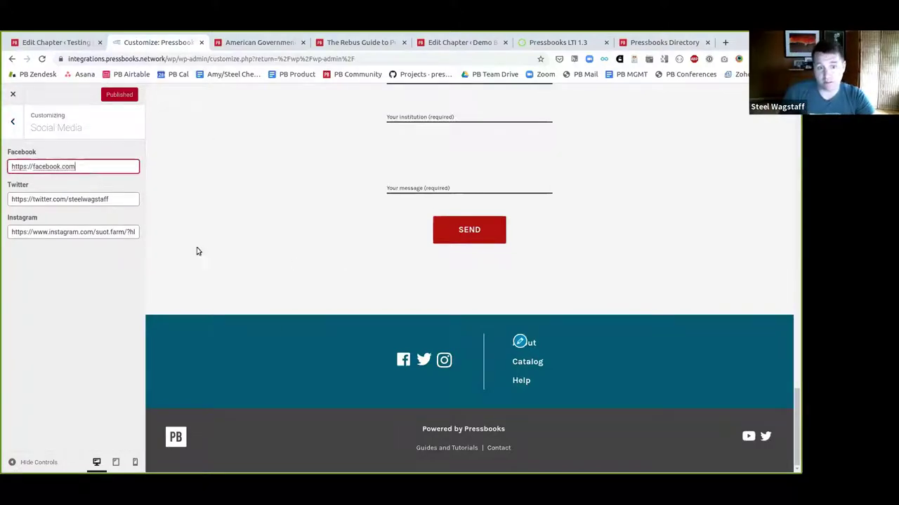
left_click(116, 199)
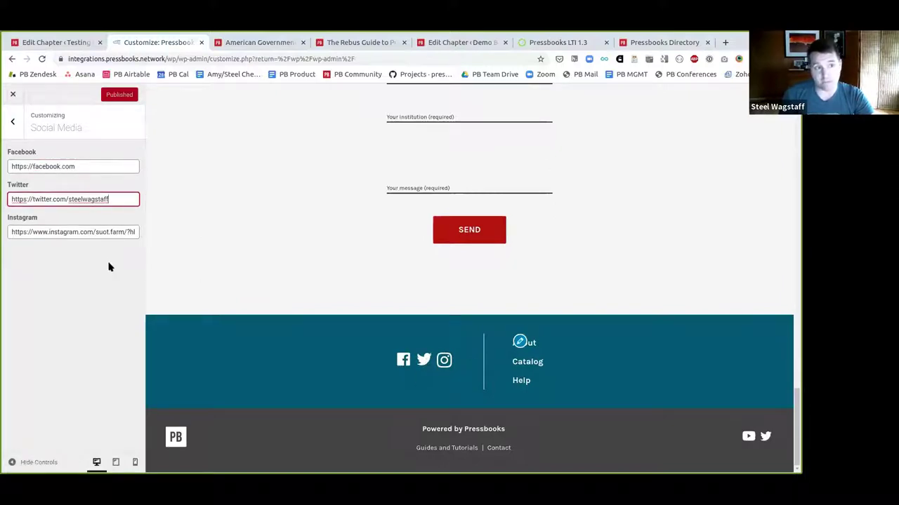
left_click(14, 99)
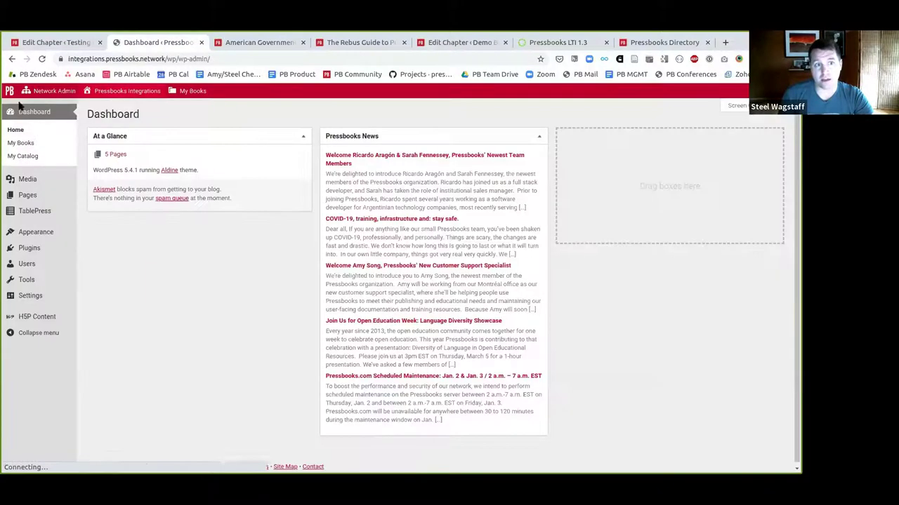
- Reopen the Customizer from the Pressbooks Integrations dashboard and view the Instagram link in its Social Media settings
mouse_move(123, 92)
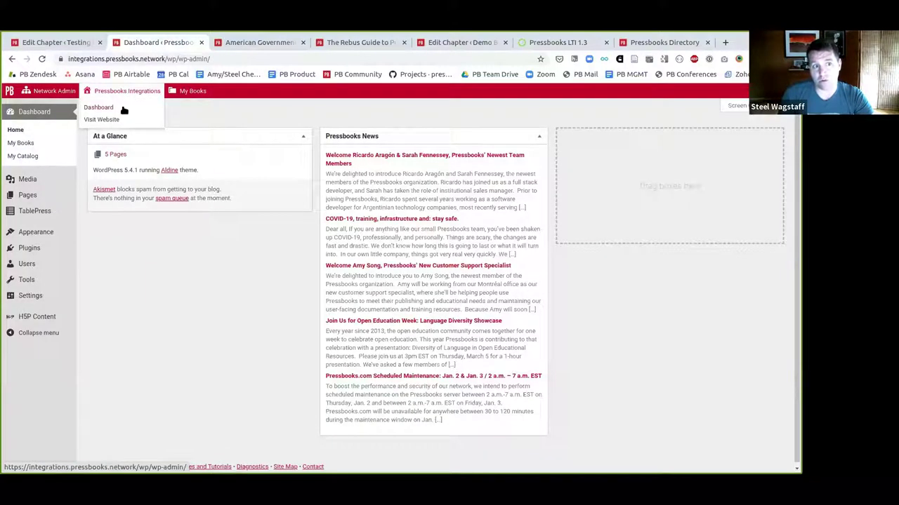
left_click(123, 108)
mouse_move(42, 231)
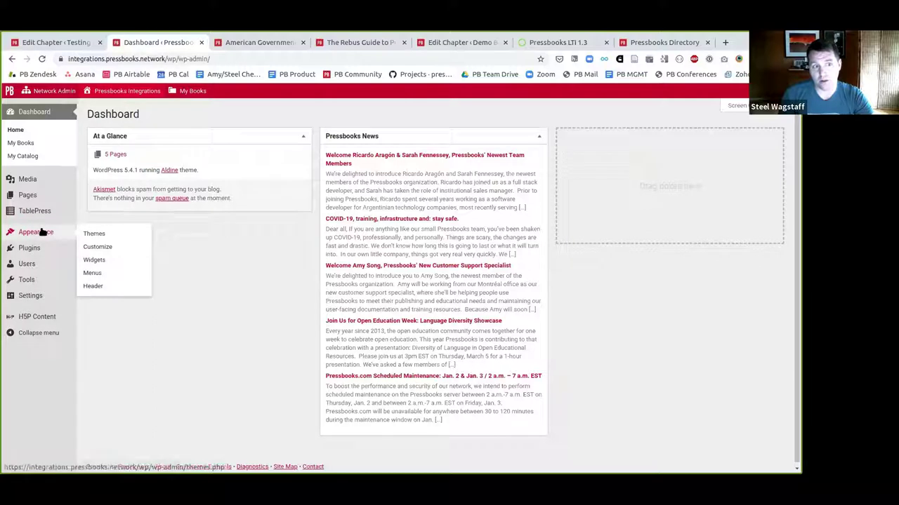
left_click(110, 247)
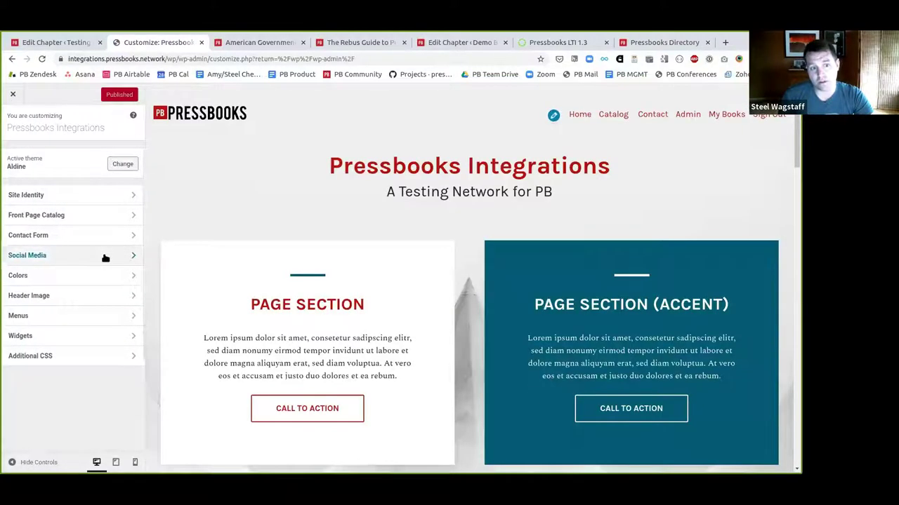
left_click(101, 256)
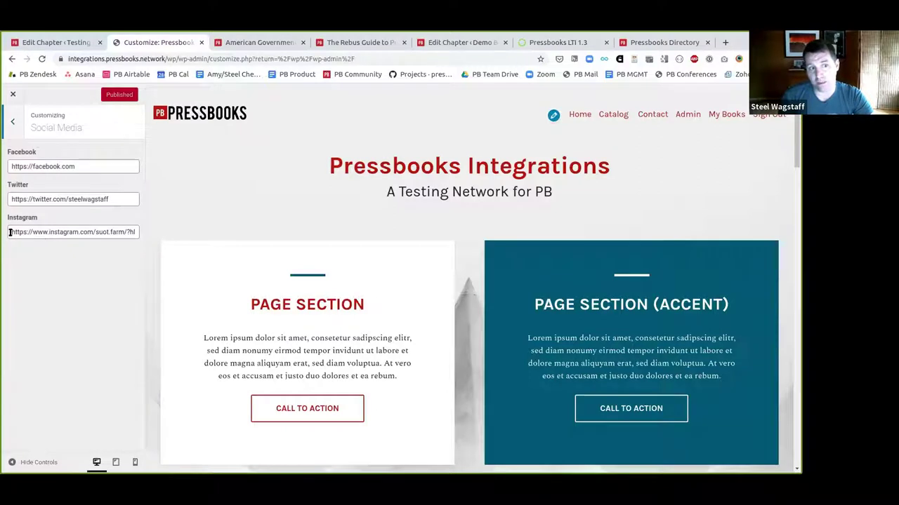
left_click_drag(10, 232, 150, 246)
left_click(53, 283)
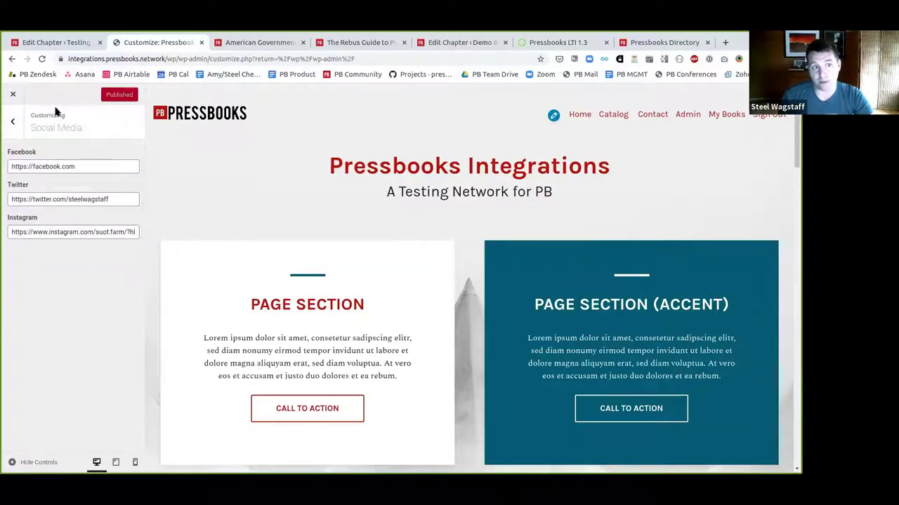
- View the network home page's footer and the Instagram profile linked there, and close the page
left_click_drag(167, 59, 410, 76)
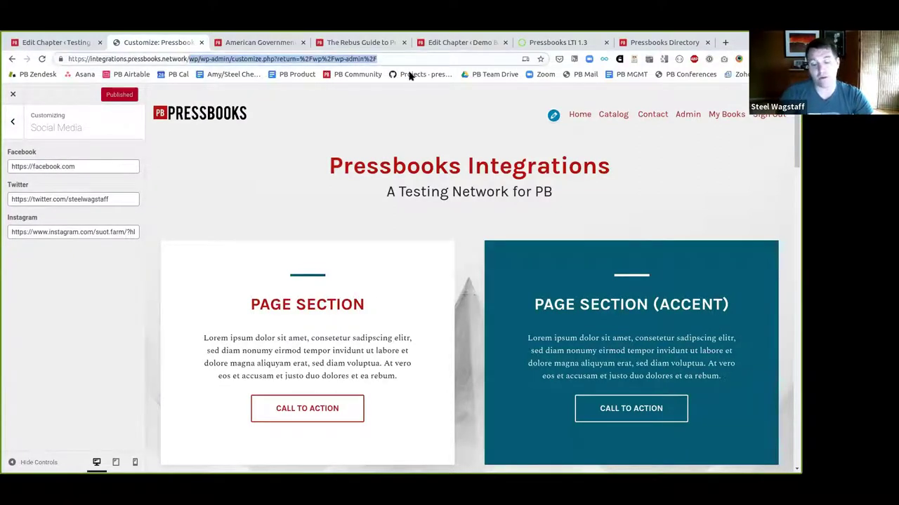
key("BackSpace")
key("Return")
scroll(219, 169, "down", 15)
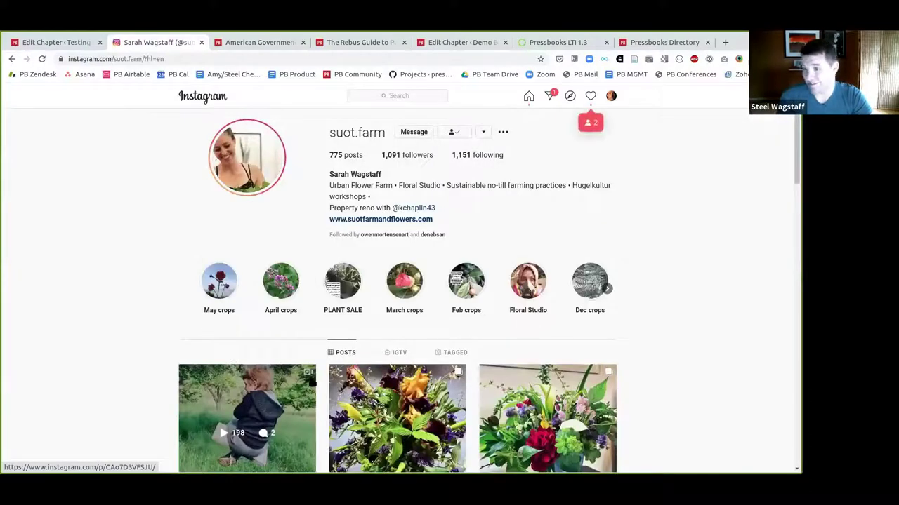
left_click(201, 42)
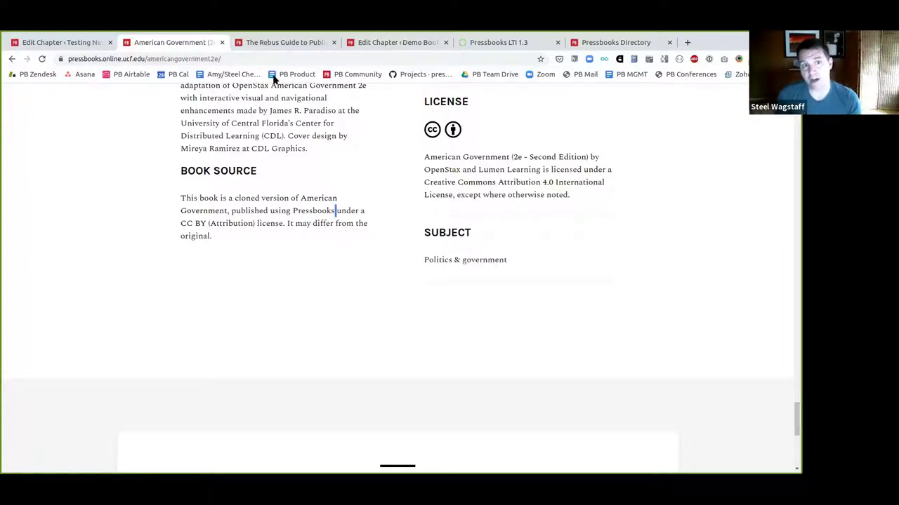
- View the Book Source section on the Rebus Guide's web page and highlight its publisher credit
left_click(274, 42)
left_click(155, 314)
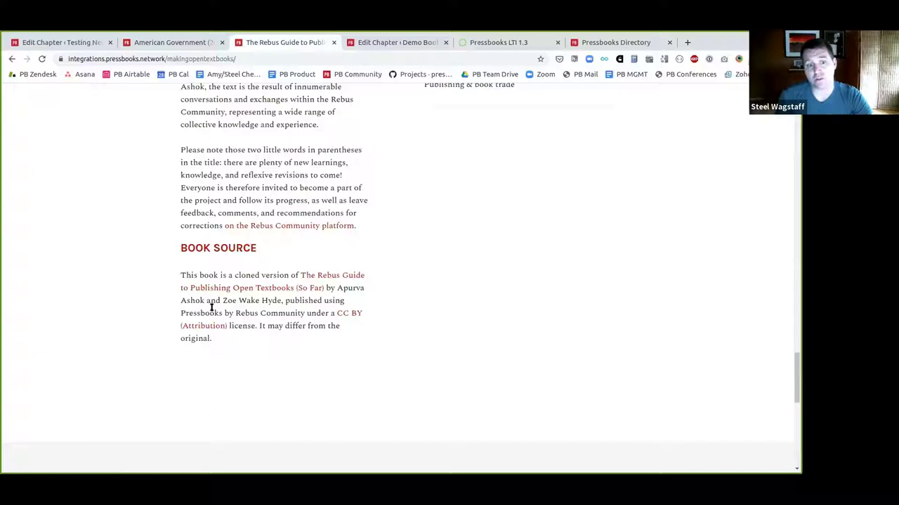
left_click_drag(225, 313, 305, 314)
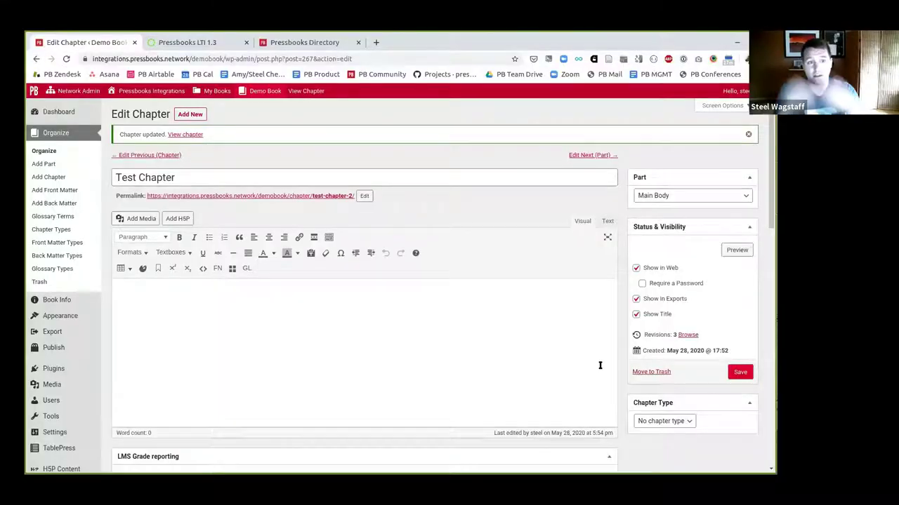
- Write "Paragraph 1" in the Test Chapter body and insert the Lang Pluralization Activity H5P below it
left_click(448, 305)
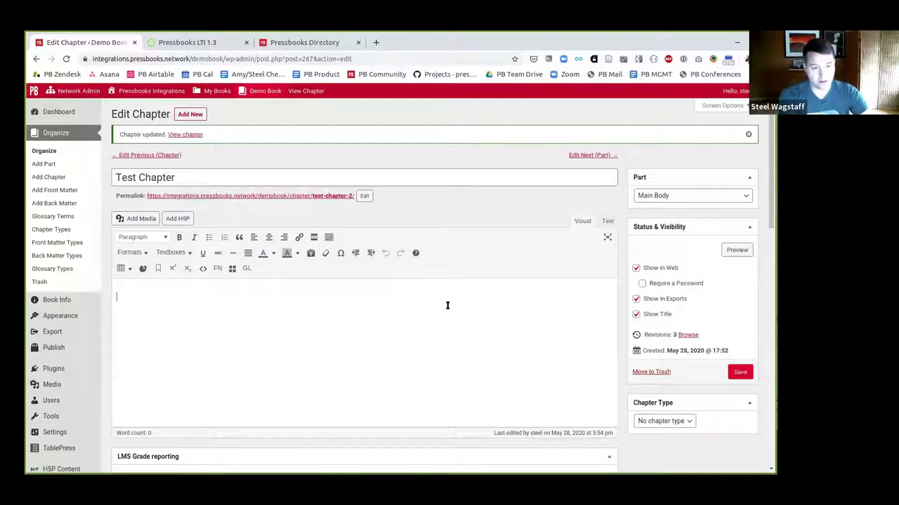
type("Para")
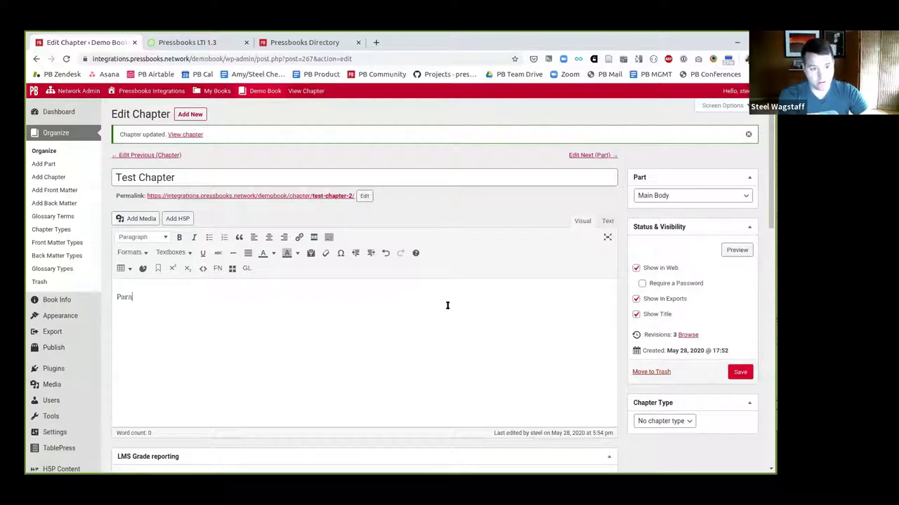
type("grsa")
key("BackSpace")
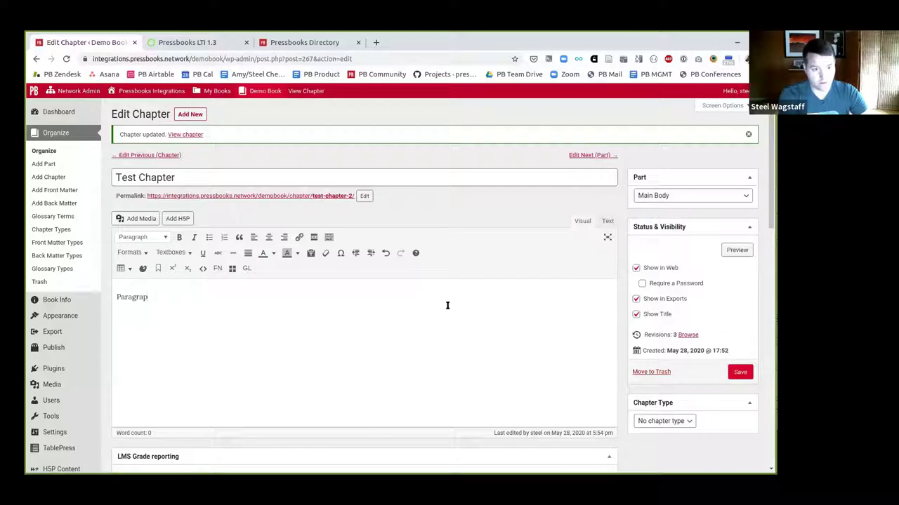
left_click(178, 219)
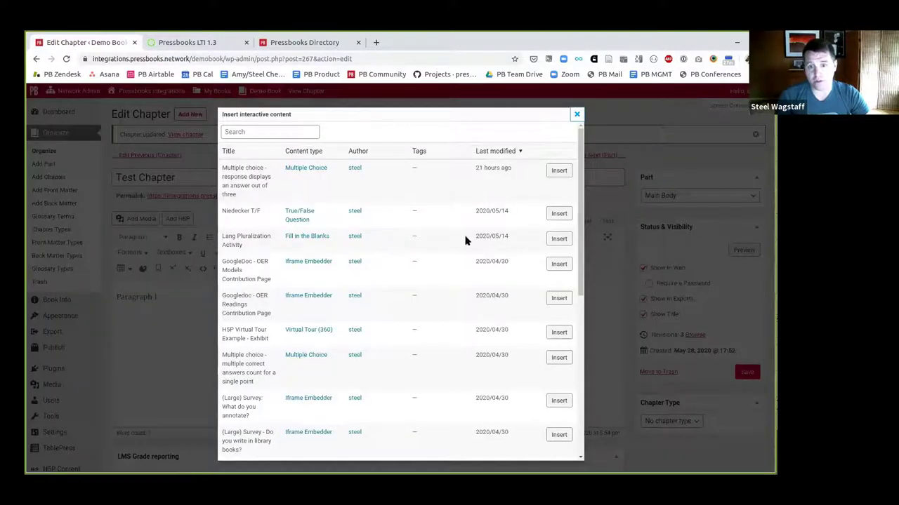
left_click(555, 240)
- Add "Paragraph 2" to the chapter and insert the Niedecker T/F H5P activity below it
type("P")
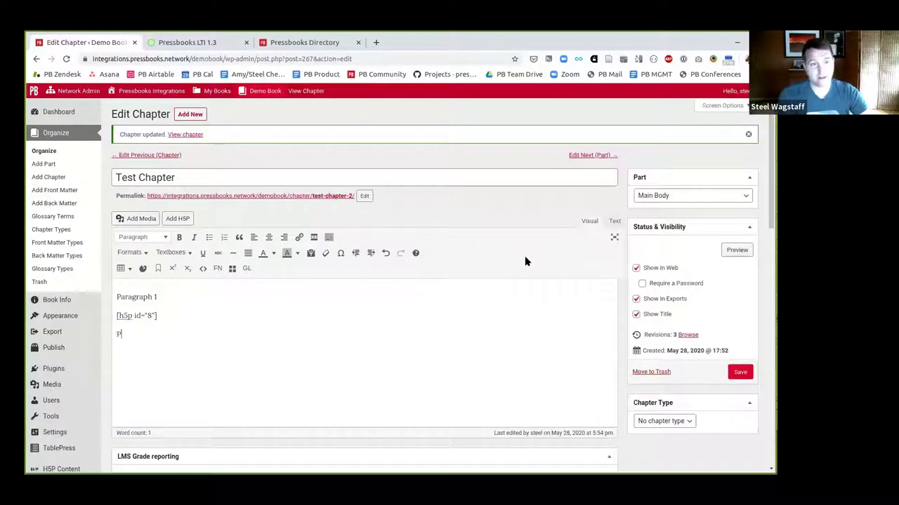
type("aragraph 2")
key("Return")
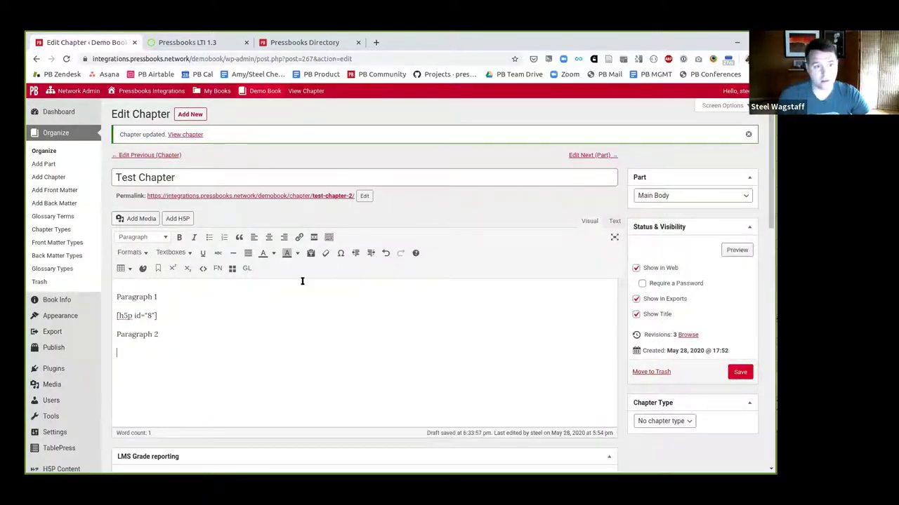
left_click(178, 218)
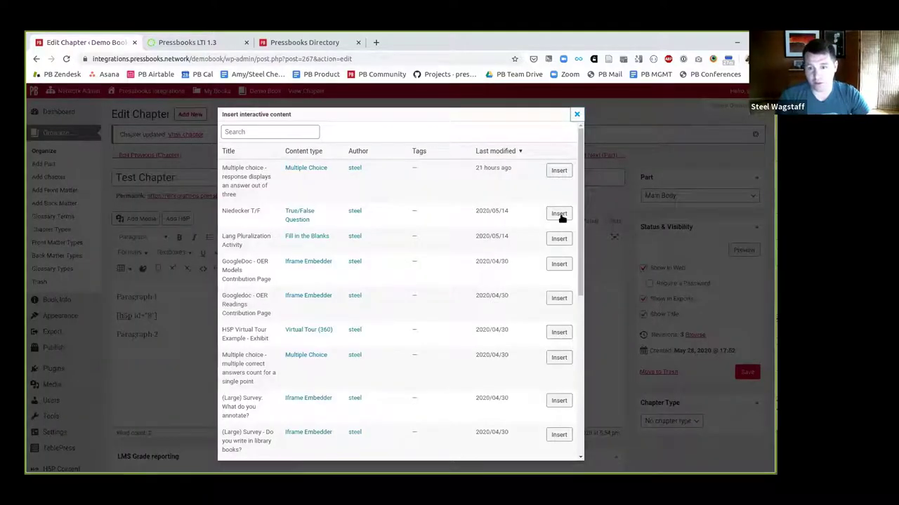
left_click(559, 215)
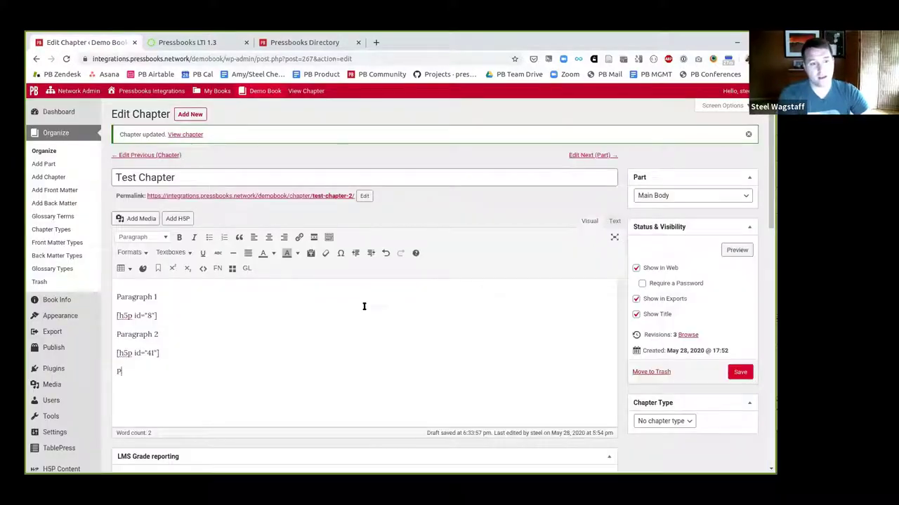
- Add "Paragraph 3" to the chapter, insert the "Multiple choice - response displays an answer out of three" H5P below it, and save
type("Paragraph 3")
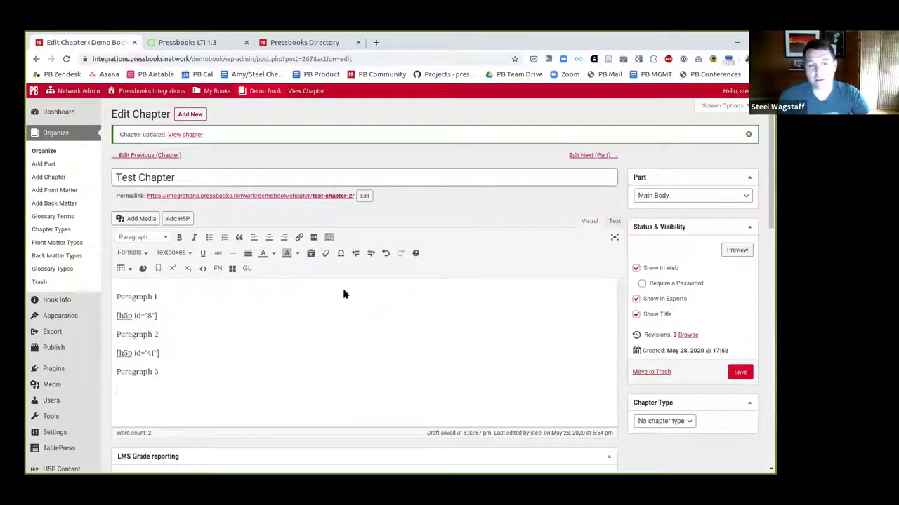
left_click(178, 219)
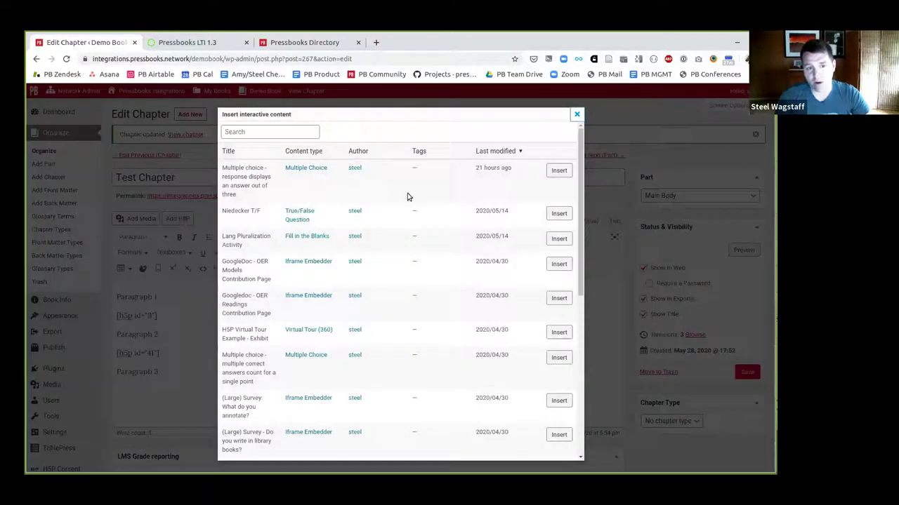
left_click(556, 170)
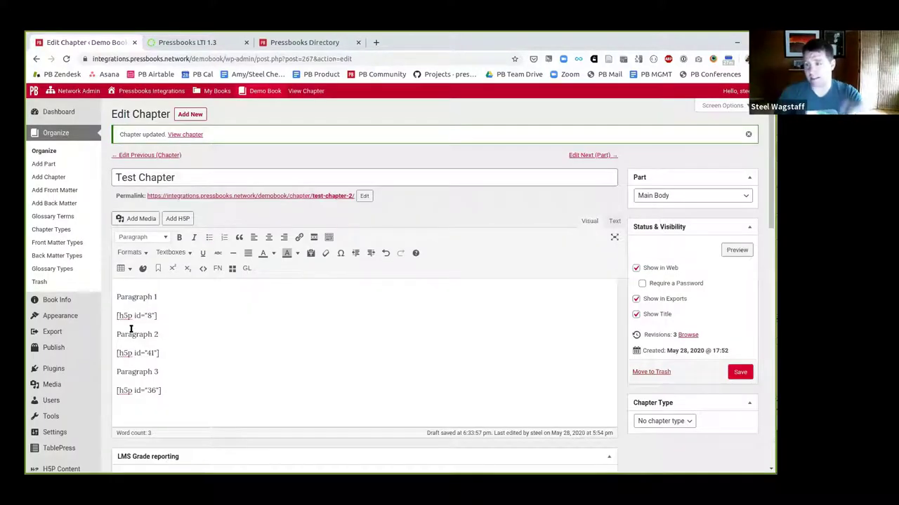
left_click(741, 373)
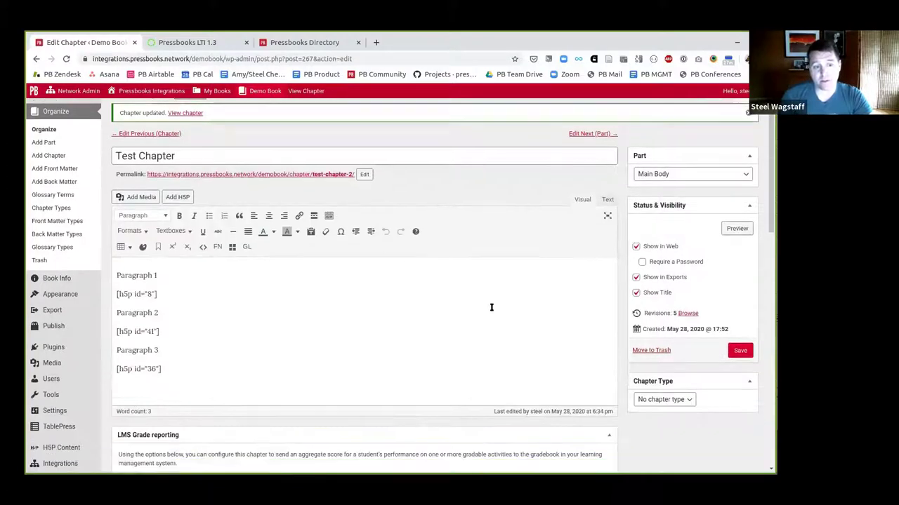
- Add the H5P activities with IDs 8, 36 and 41 to the chapter's LMS grade reporting score report
scroll(166, 298, "down", 2)
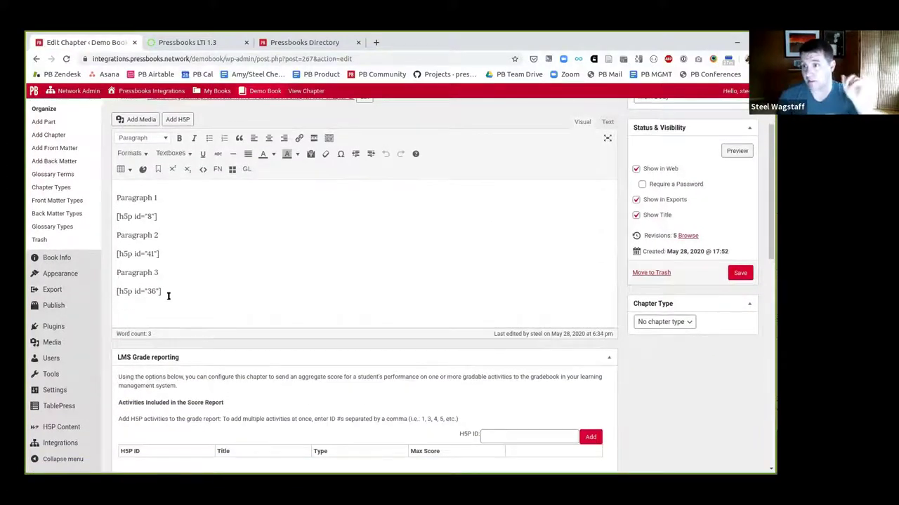
scroll(169, 296, "down", 3)
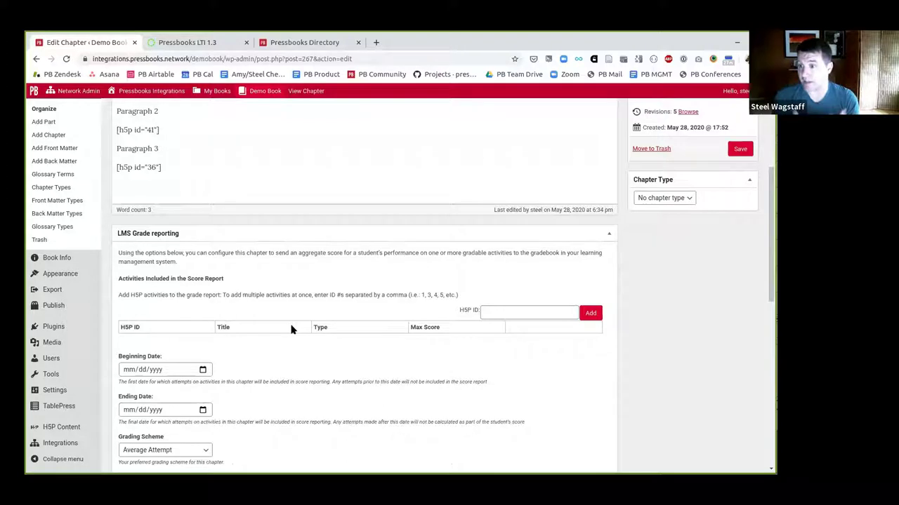
scroll(157, 172, "up", 1)
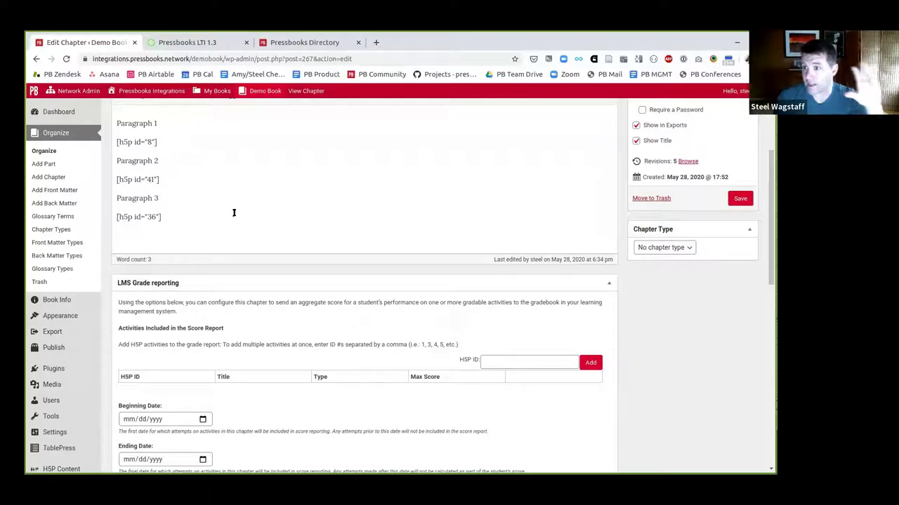
left_click(537, 361)
type("8")
key("Return")
type("36")
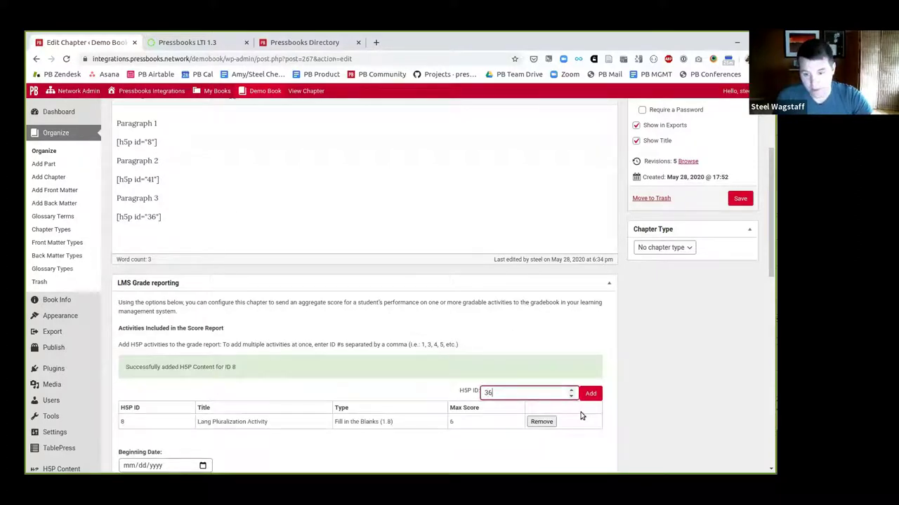
left_click(590, 394)
left_click(526, 393)
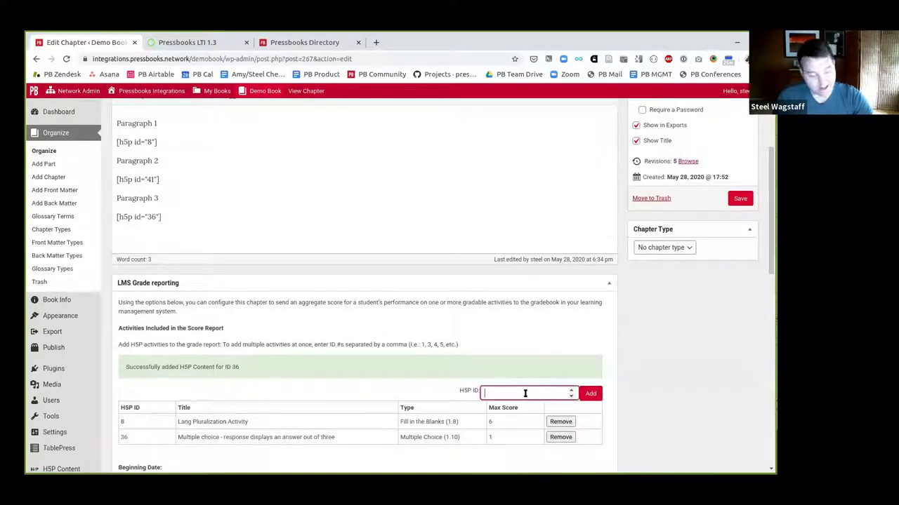
type("41")
left_click(590, 394)
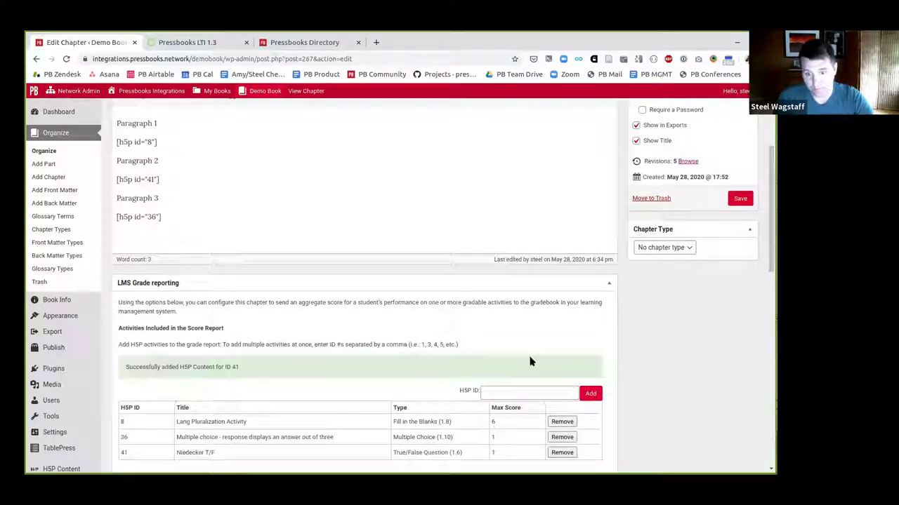
- Set the chapter's LMS grading scheme to First Attempt and save the chapter
scroll(517, 349, "down", 3)
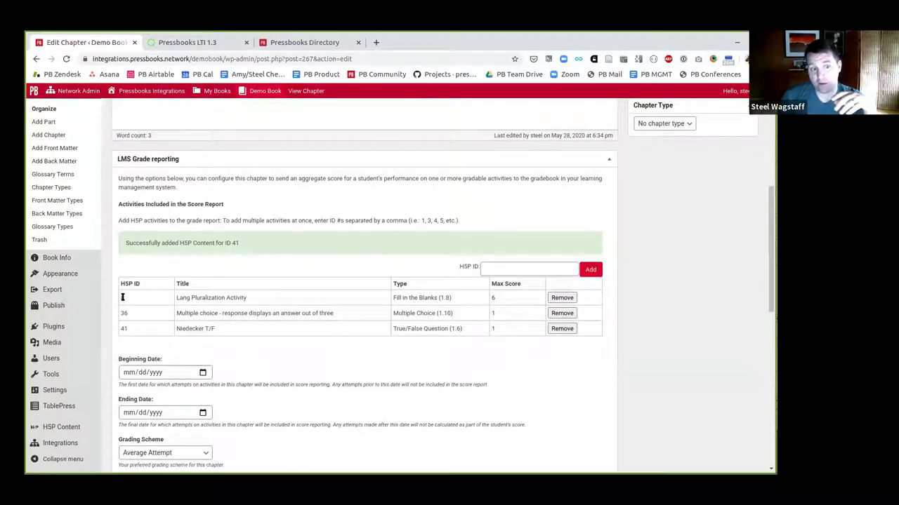
scroll(226, 310, "up", 3)
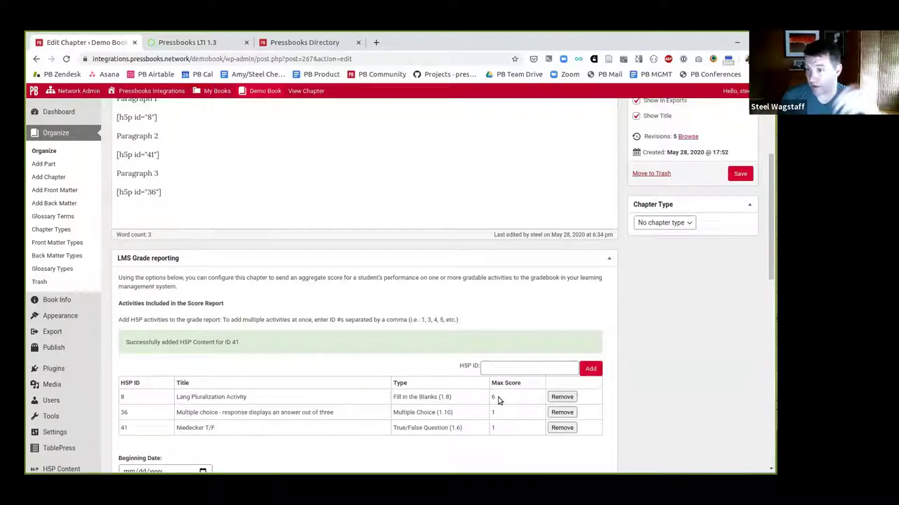
scroll(497, 399, "down", 1)
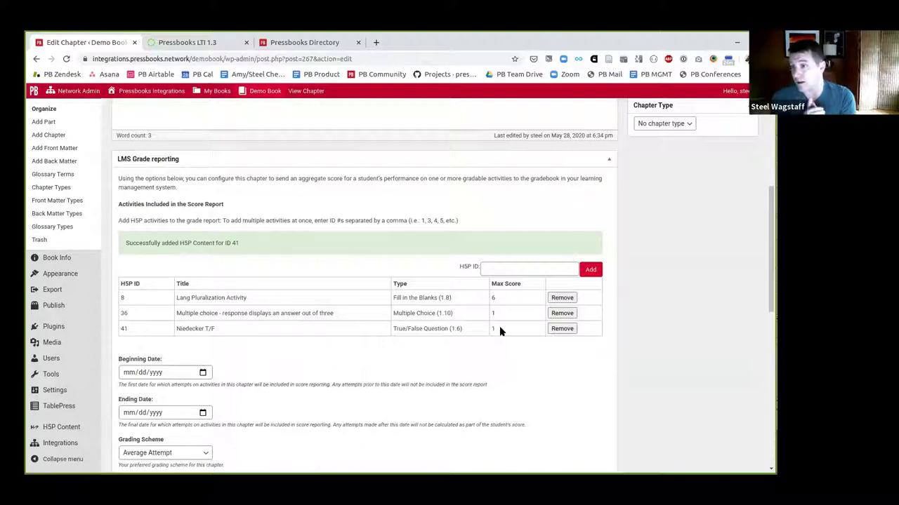
scroll(499, 329, "down", 2)
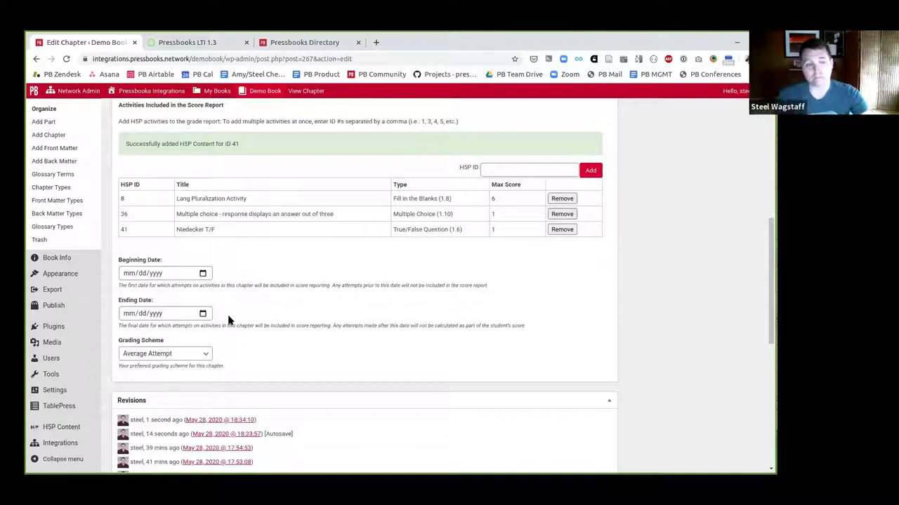
scroll(227, 317, "down", 1)
left_click(195, 282)
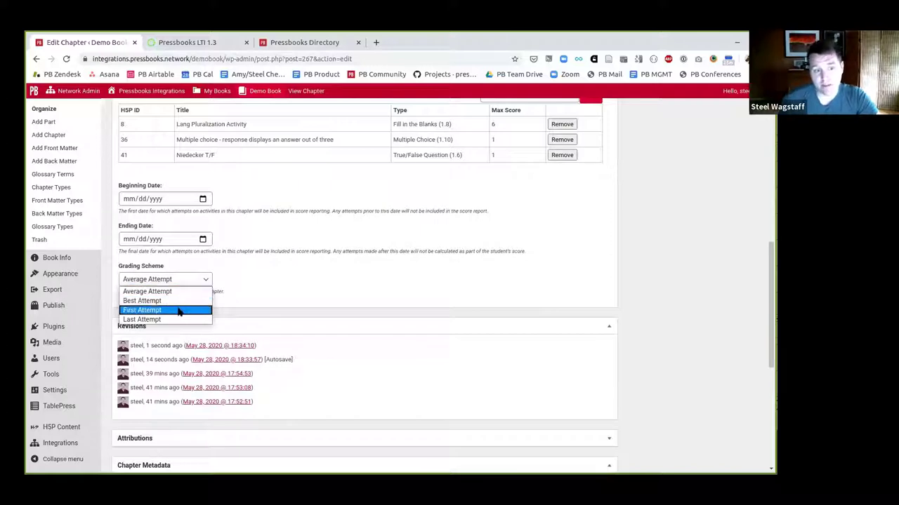
left_click(178, 310)
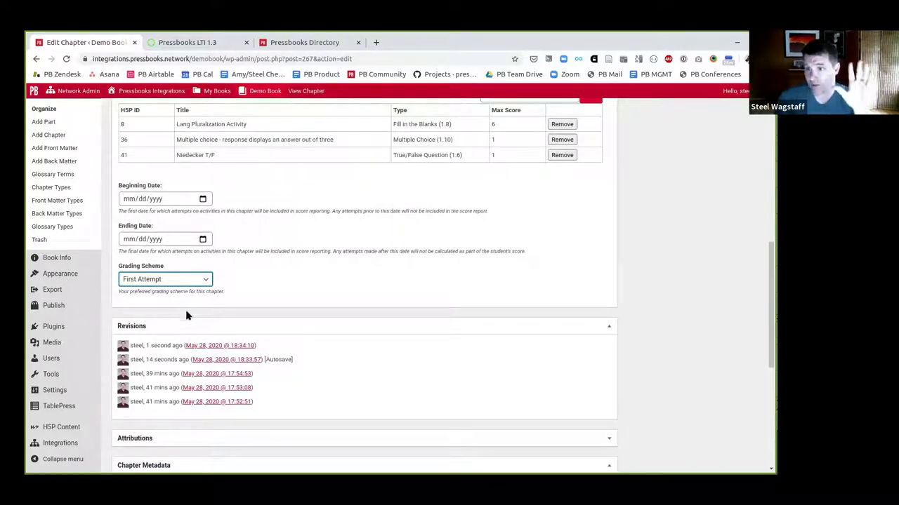
scroll(490, 309, "up", 3)
scroll(491, 313, "up", 2)
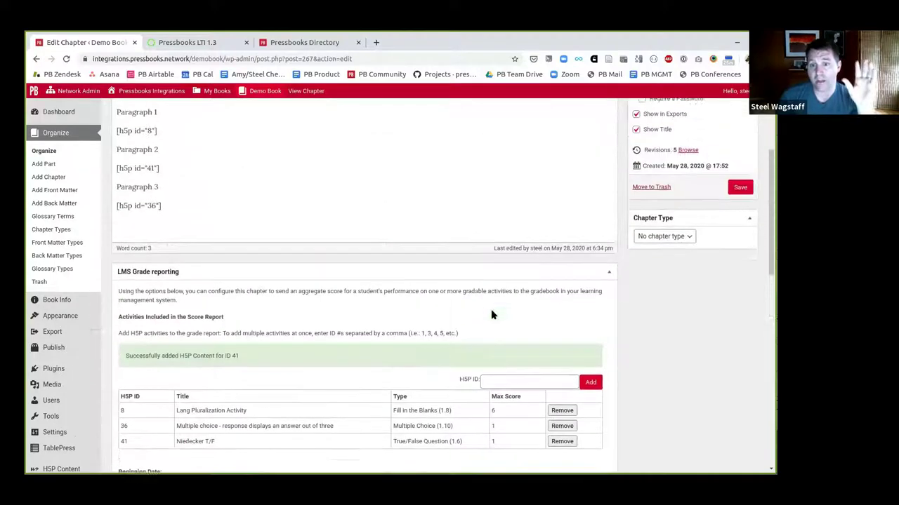
left_click(741, 200)
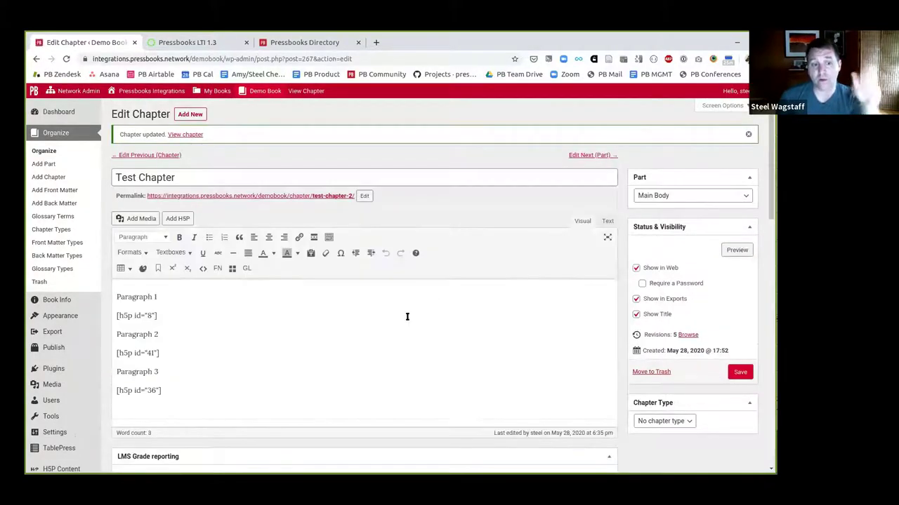
- Switch to the Canvas course, dismiss the open item dialog, and start a new item in the Test LTI 1.3 module
scroll(406, 316, "down", 1)
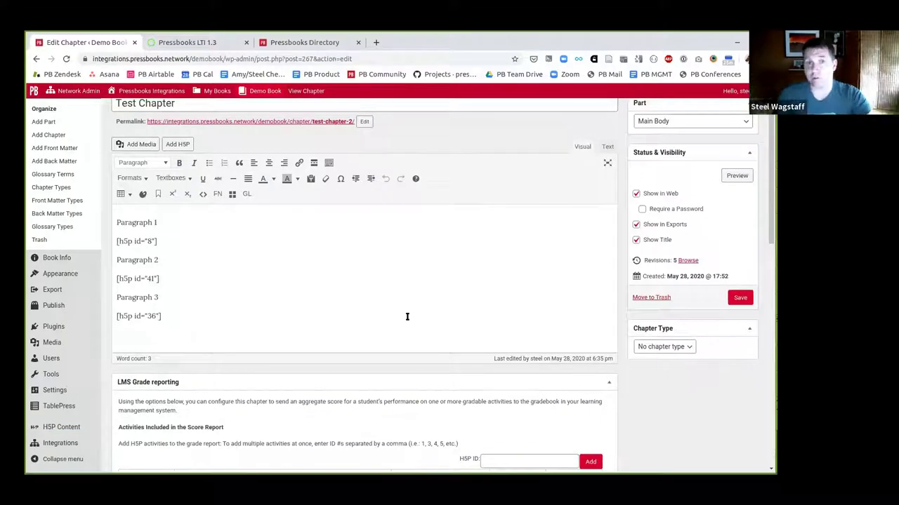
left_click(201, 44)
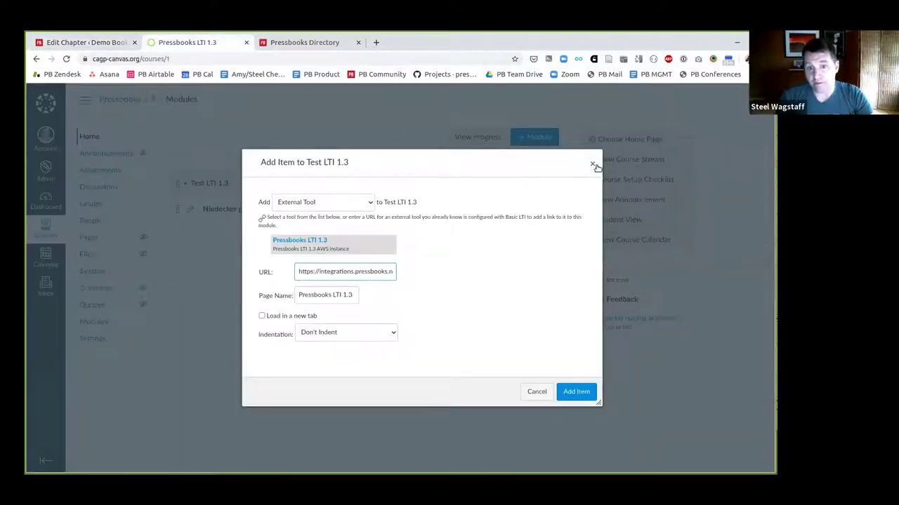
triple_click(369, 271)
key("BackSpace")
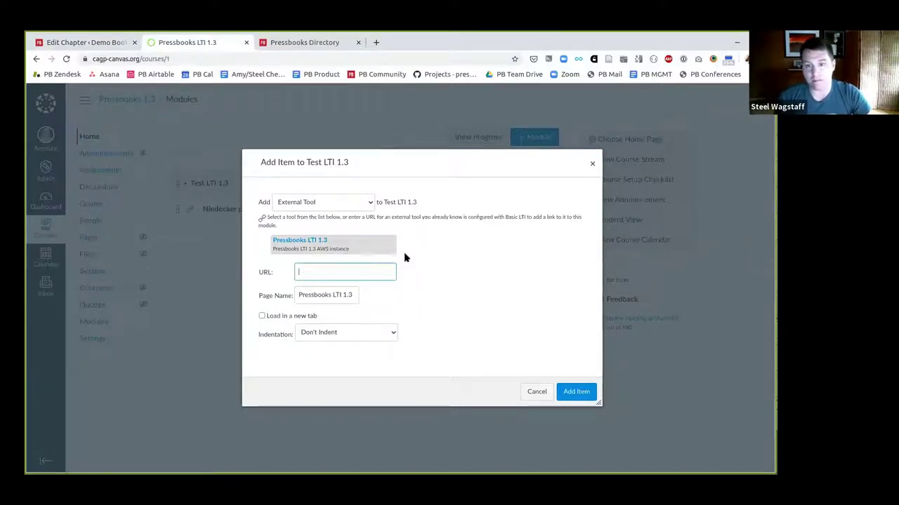
left_click(592, 164)
left_click(526, 184)
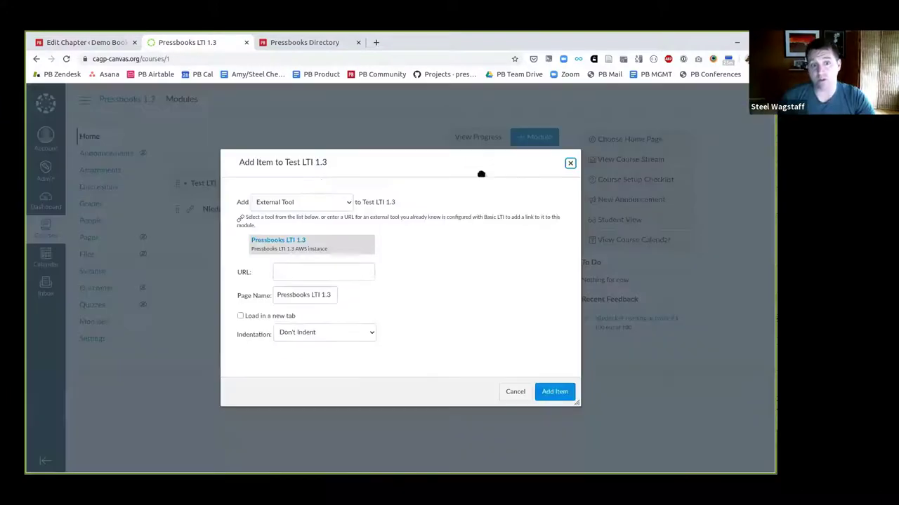
- Choose the Pressbooks LTI 1.3 external tool and paste the chapter's launch URL ending in demobook/format/lti/launch/267
left_click(344, 204)
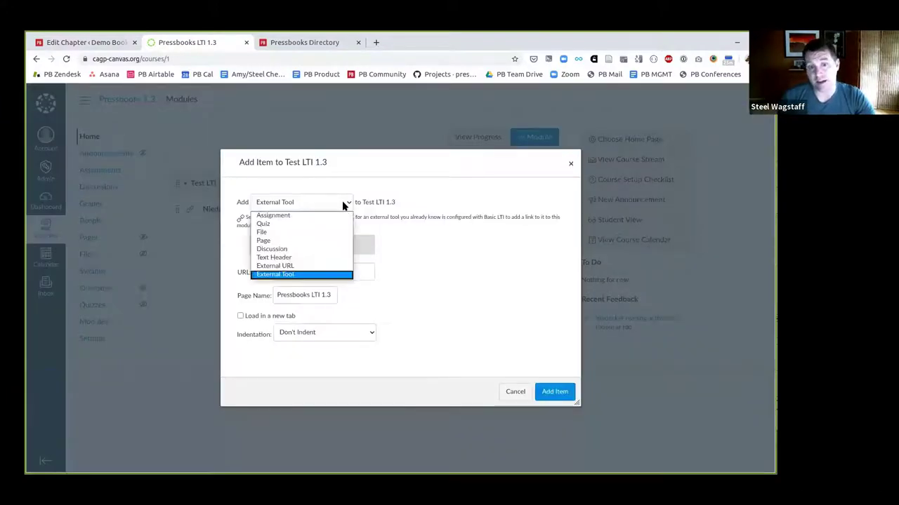
left_click(288, 273)
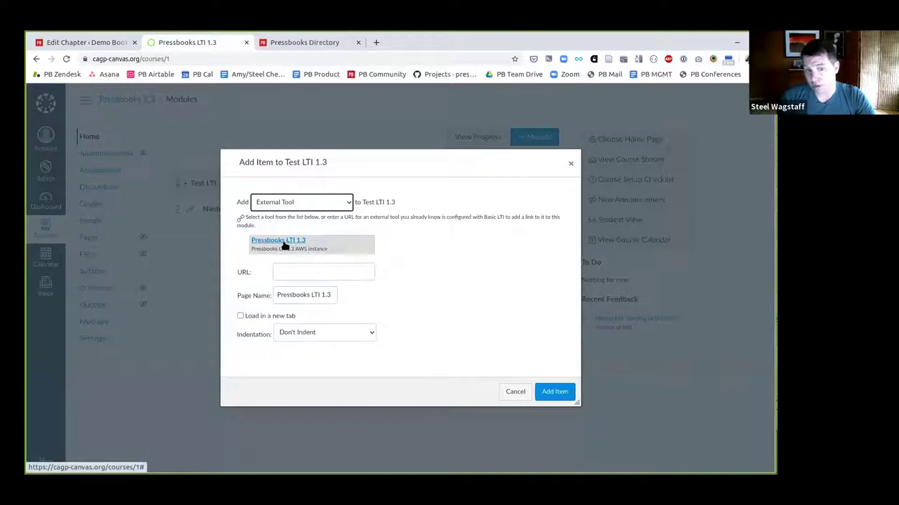
left_click(290, 242)
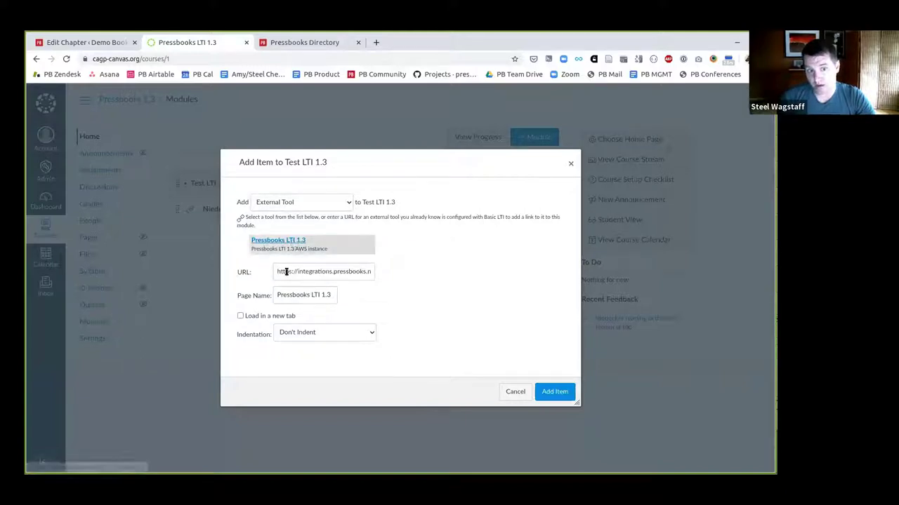
left_click_drag(276, 271, 416, 281)
key("ctrl+v")
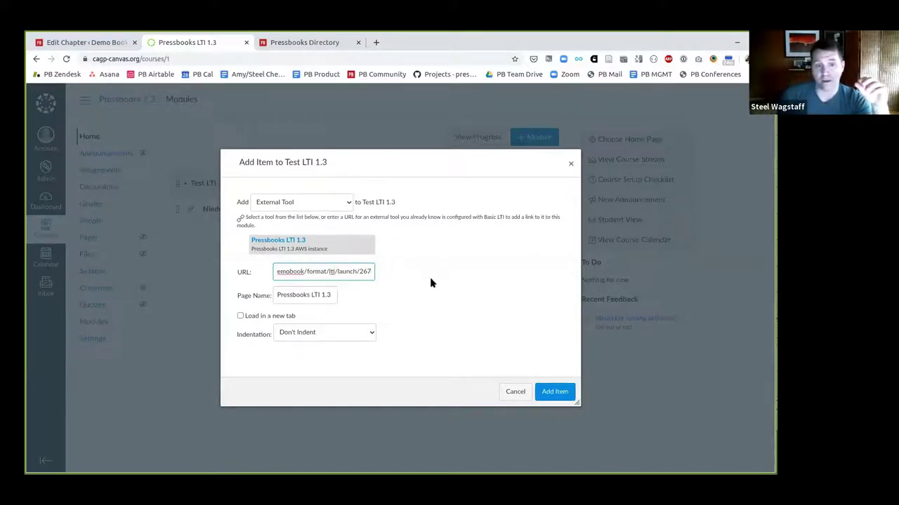
- Name the page "Demo Graded Activity", add it to the module, and publish it
left_click_drag(278, 295, 378, 302)
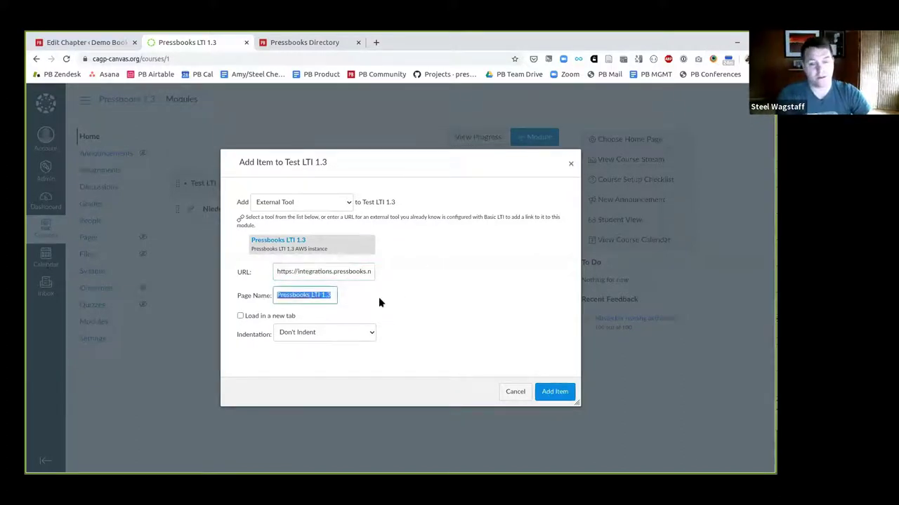
type("Demo Gra")
type("ded Activity")
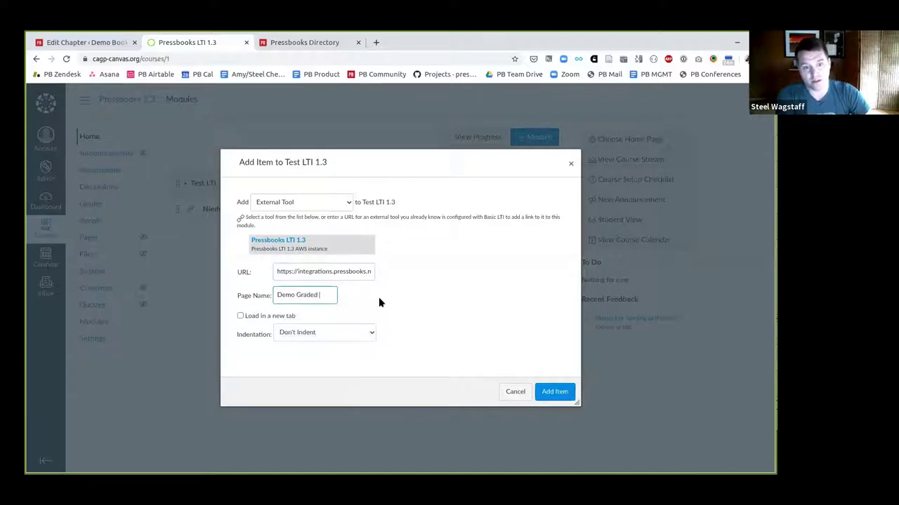
left_click(543, 391)
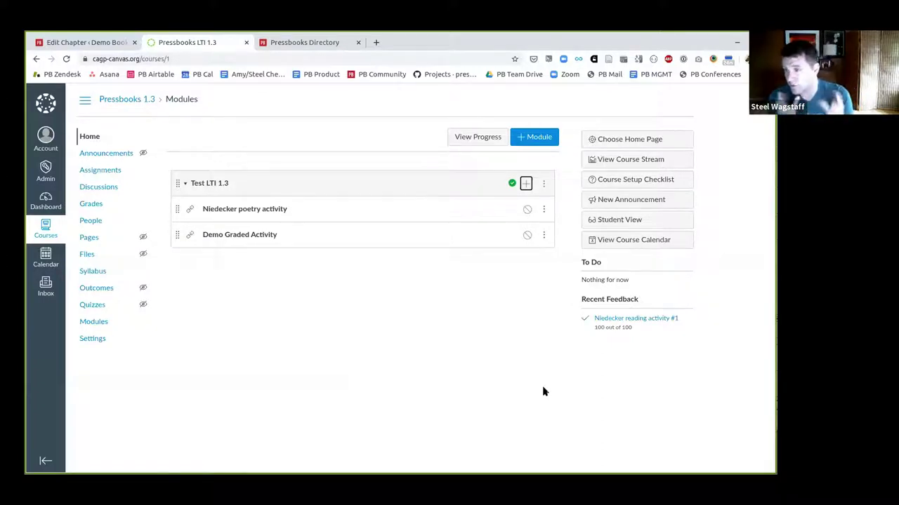
left_click(528, 236)
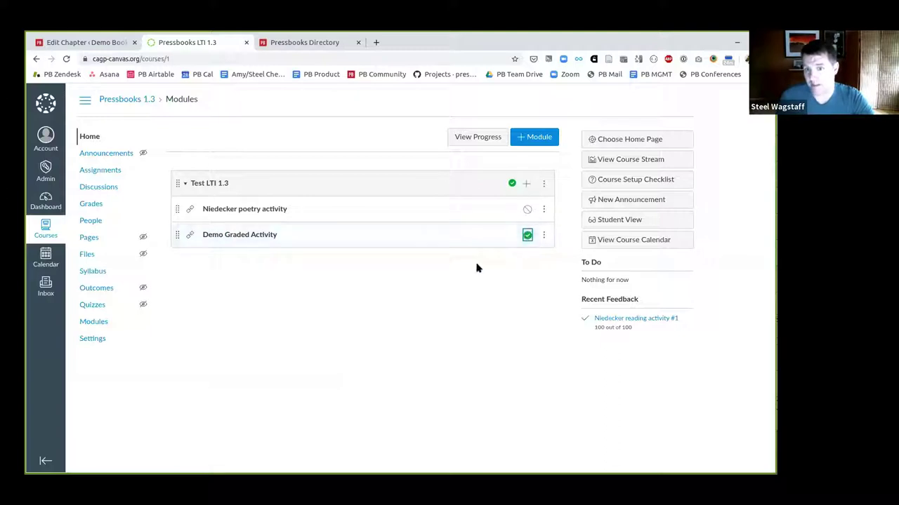
- Open Demo Graded Activity from the module and look through the H5P activities embedded in the chapter
left_click(229, 236)
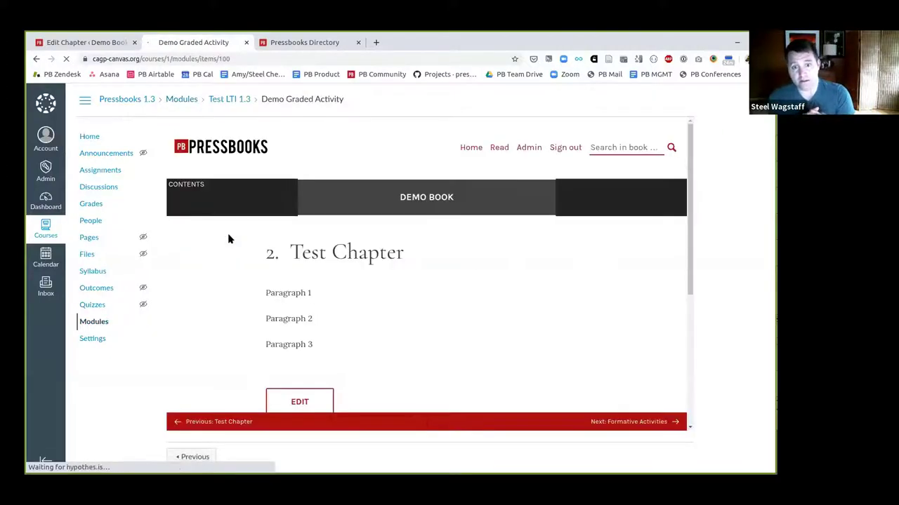
scroll(272, 324, "down", 3)
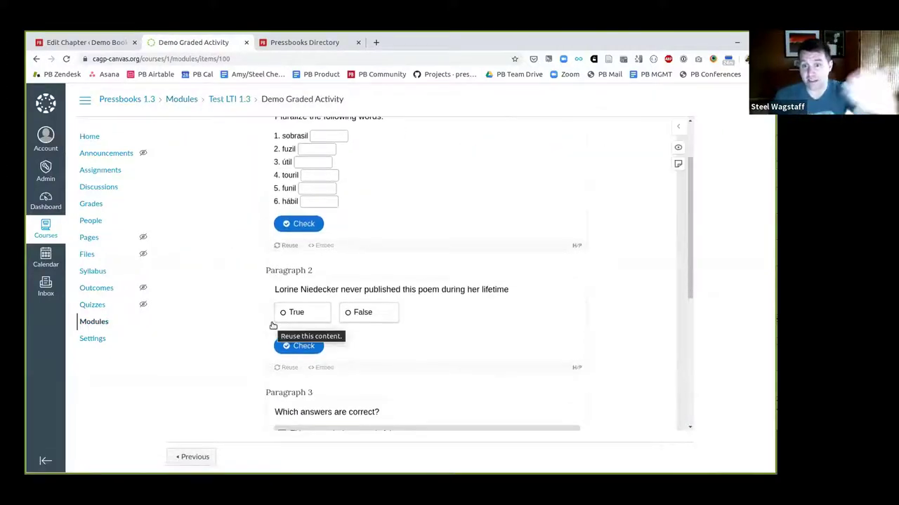
scroll(272, 324, "up", 3)
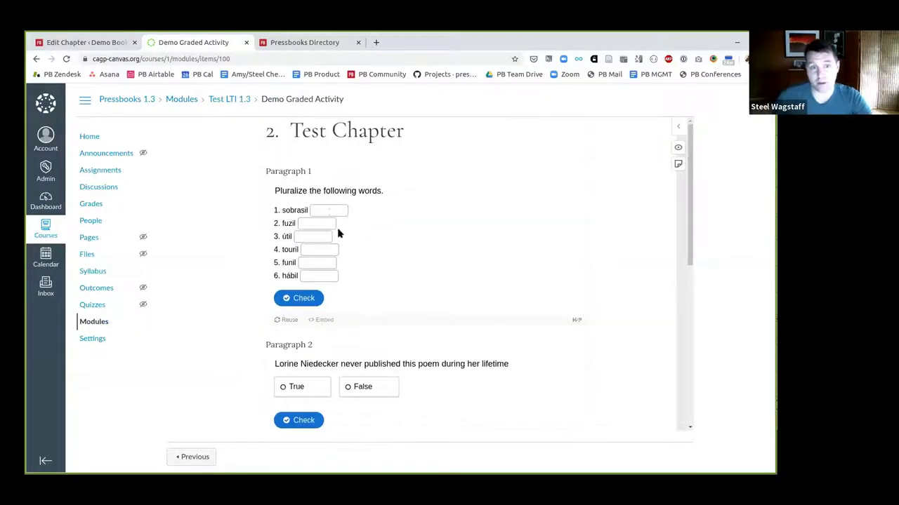
- Fill the six pluralization blanks with sobrasils, fuzils, outils, tourils, funils and habils, and check the answers
left_click(328, 210)
type("s")
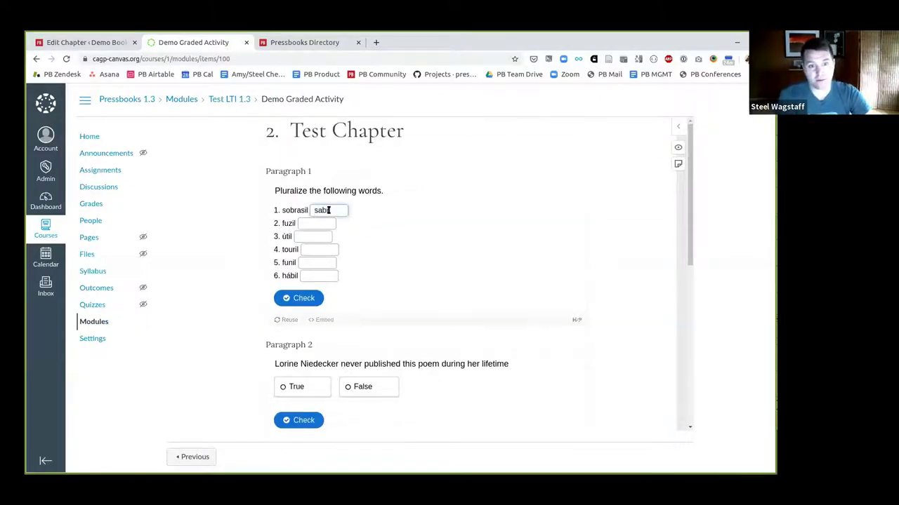
type("obrasils")
key("Tab")
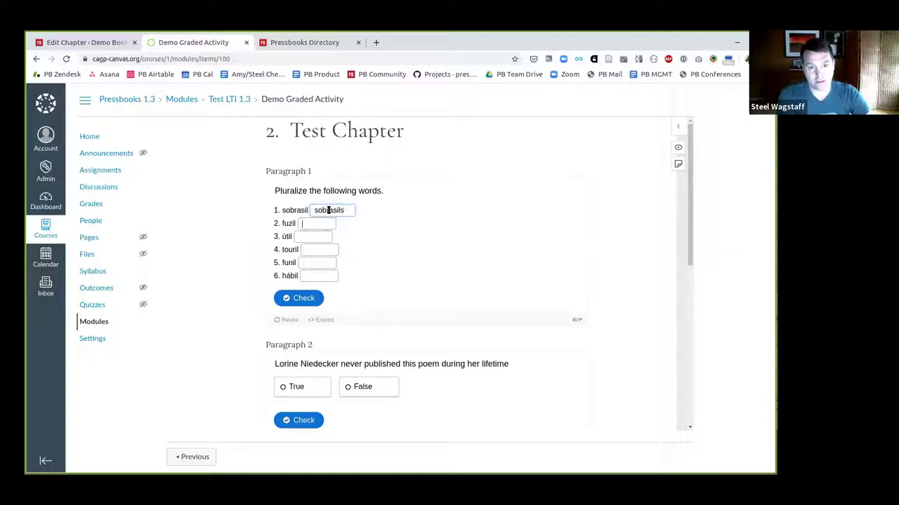
type("út")
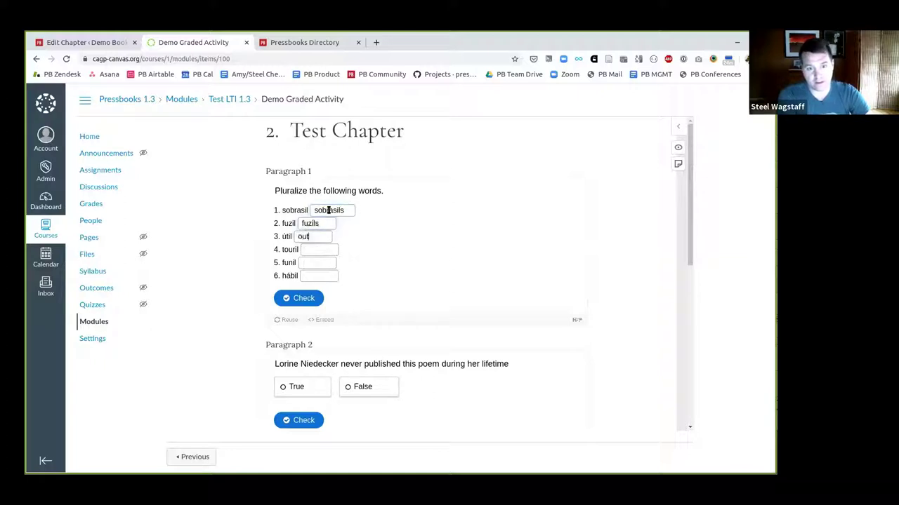
type("eistourils")
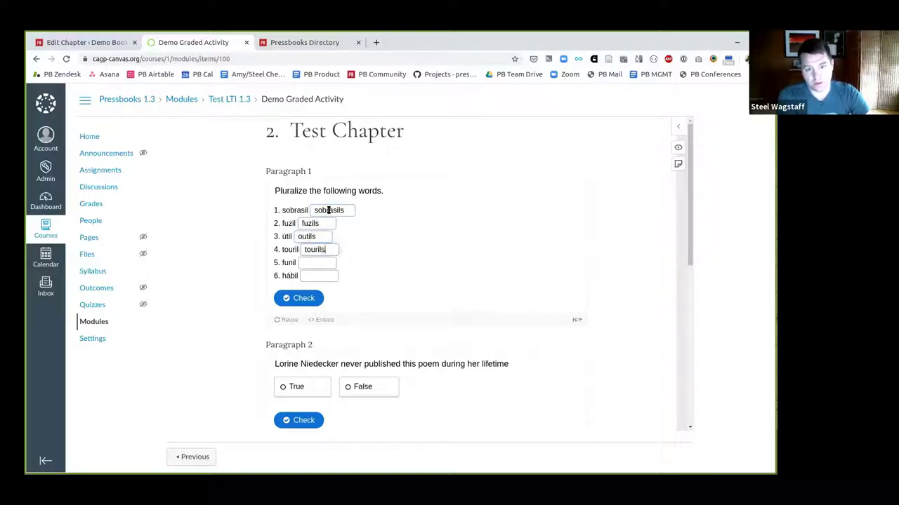
key("Tab")
type("funil")
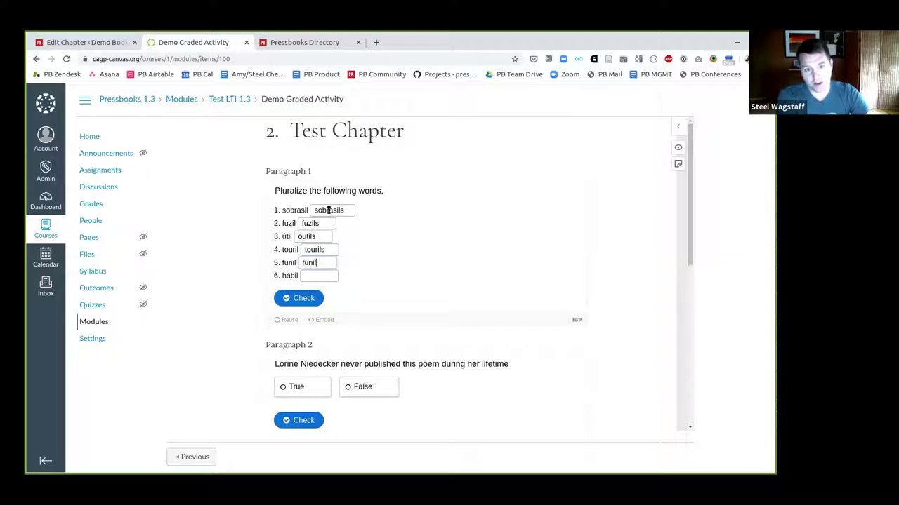
type("s")
key("Tab")
type("habil")
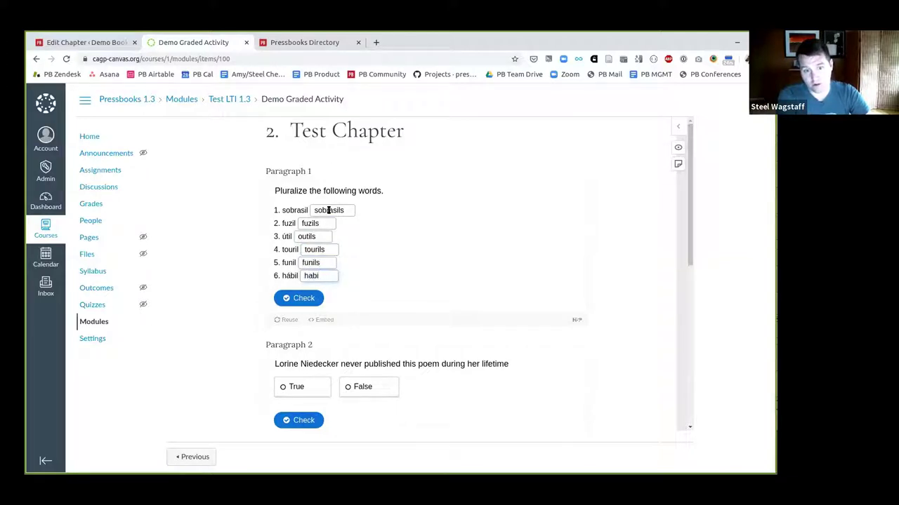
left_click(299, 298)
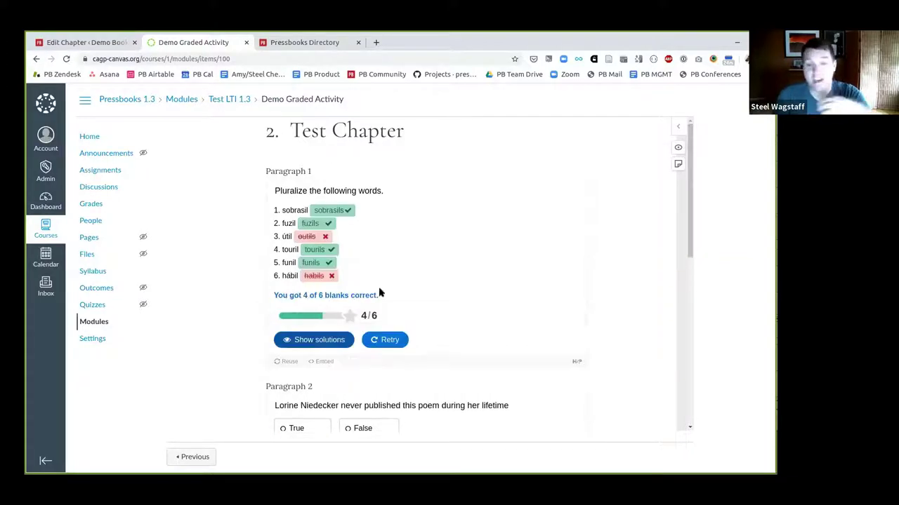
- Answer False to the Lorine Niedecker publication question under Paragraph 2 and check the answer
scroll(379, 291, "down", 3)
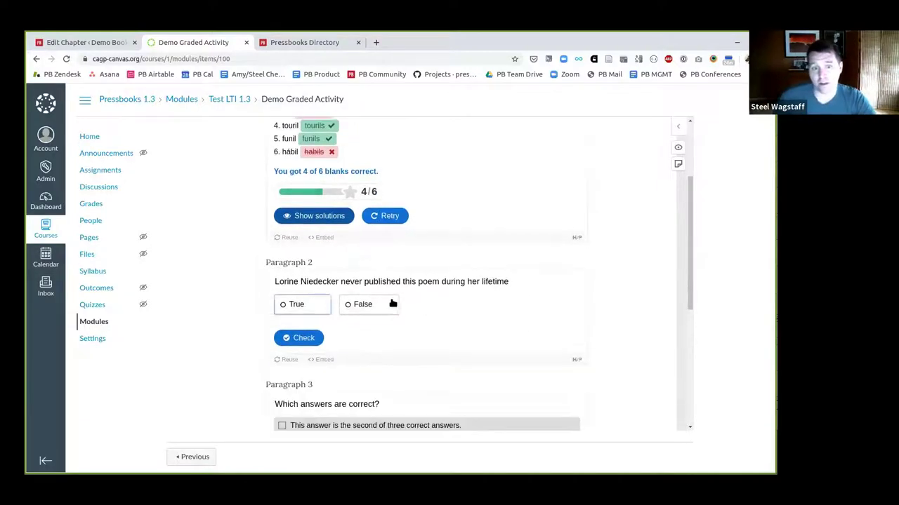
left_click(373, 309)
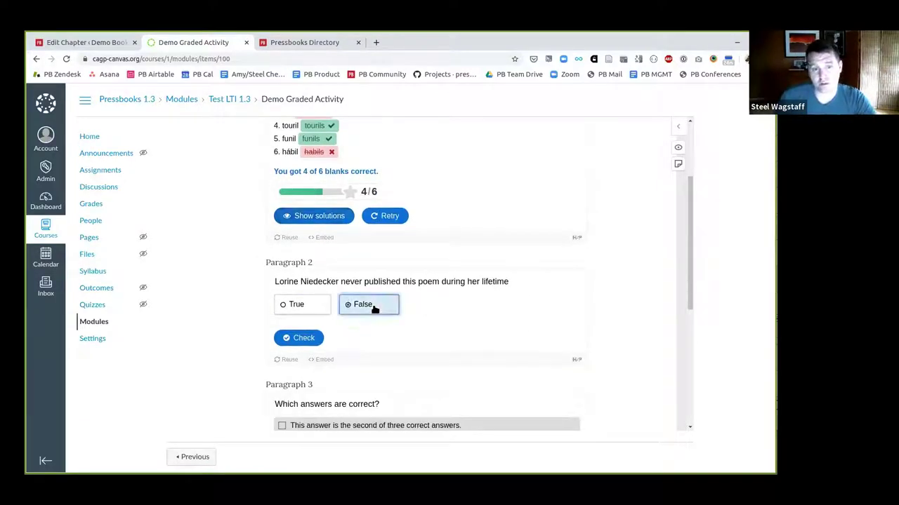
left_click(298, 337)
- Select the three correct answers in the Paragraph 3 multiple choice question, leaving out the incorrect one, and check them
scroll(300, 345, "down", 3)
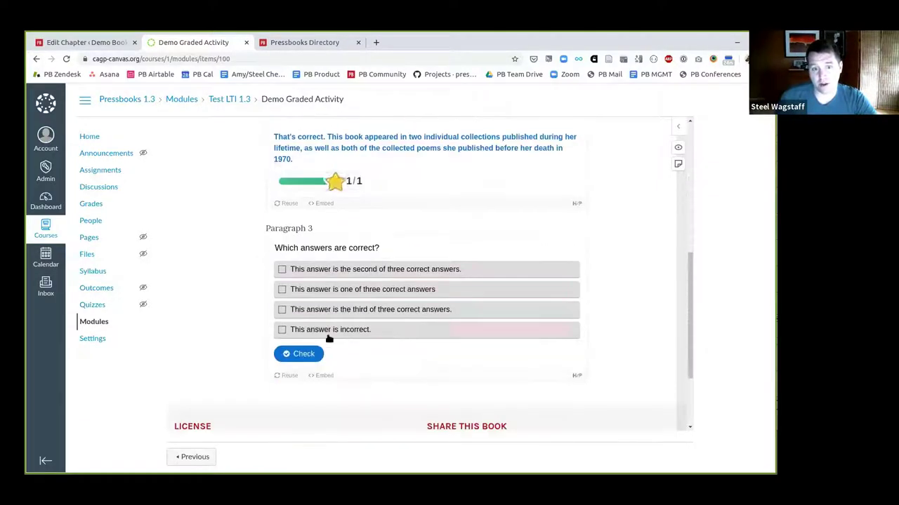
left_click(353, 269)
left_click(357, 291)
left_click(362, 310)
left_click(298, 354)
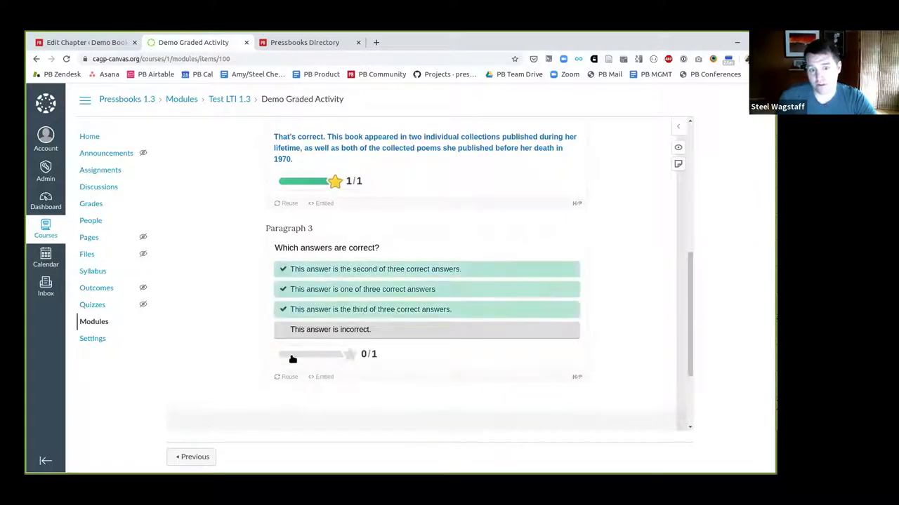
- Review the scored activities in the chapter, look at the course gradebook, and return to the course home page
scroll(293, 358, "up", 3)
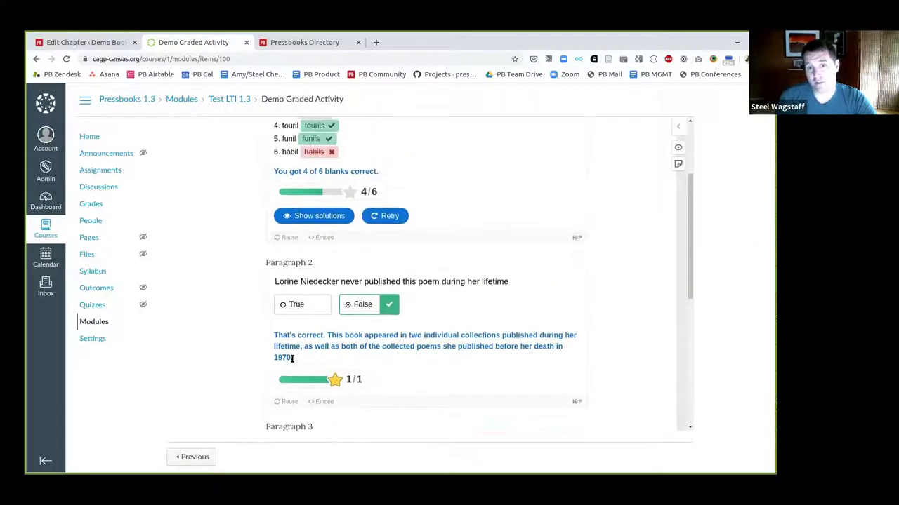
scroll(292, 359, "down", 2)
scroll(292, 359, "down", 1)
scroll(395, 265, "up", 3)
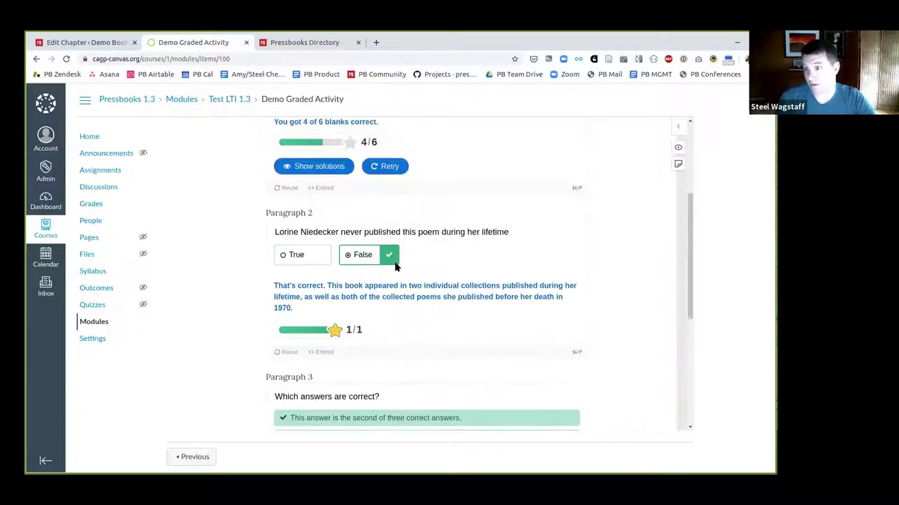
scroll(211, 246, "up", 1)
left_click(91, 205)
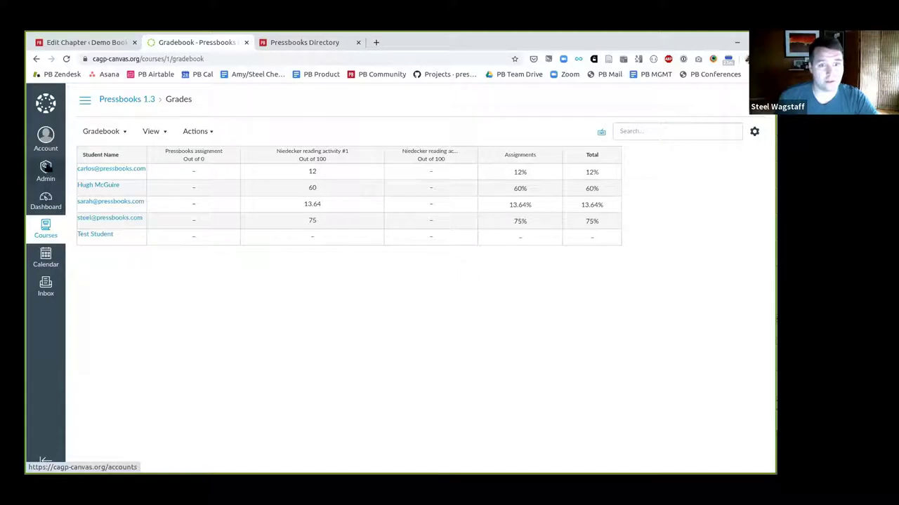
left_click(136, 98)
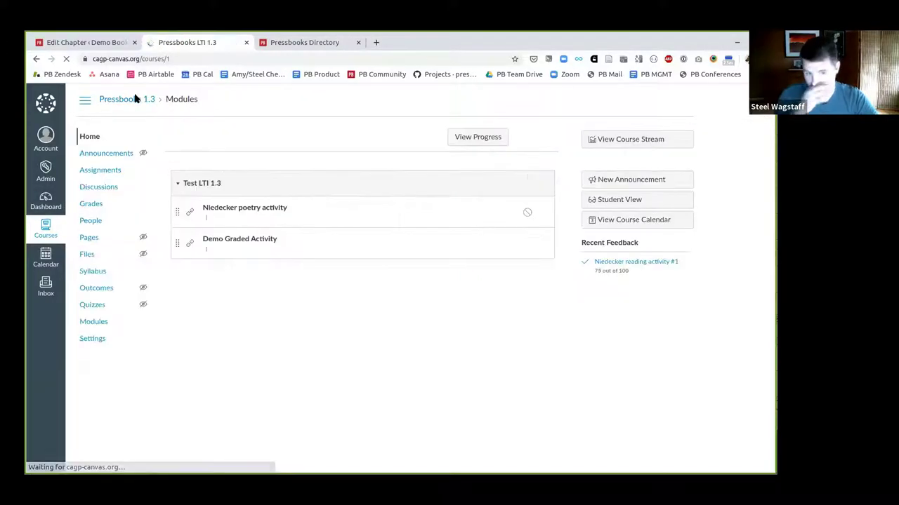
- Switch to the Pressbooks editor, open the Lorine Niedecker's "Black Hawk held:" chapter from the book's organization page, and look through its content
left_click(81, 44)
scroll(225, 196, "up", 1)
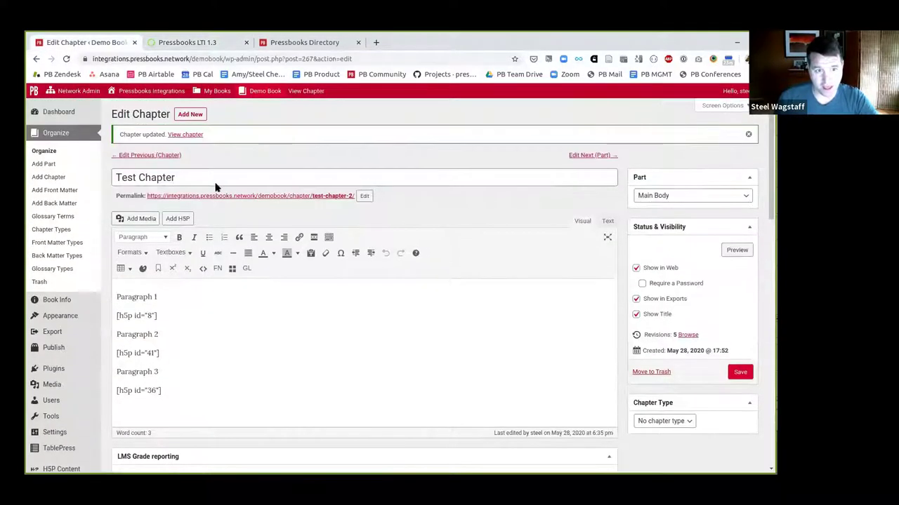
left_click(158, 155)
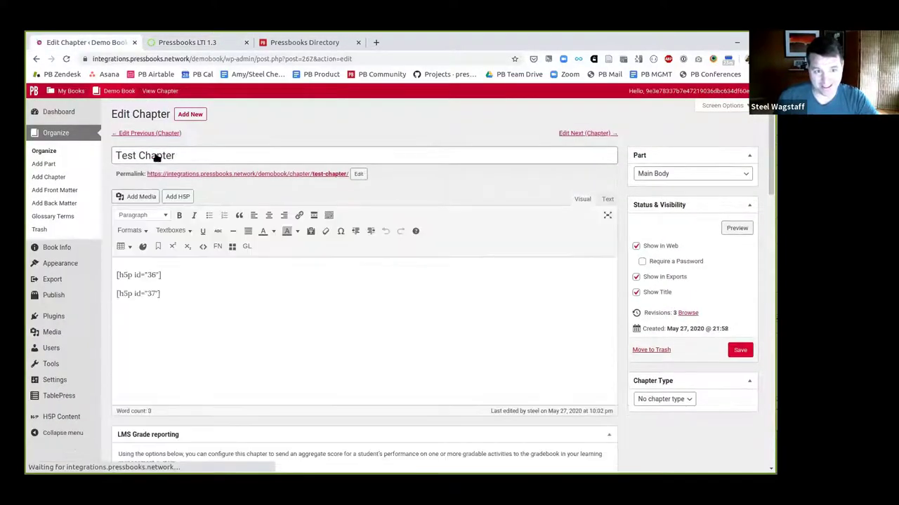
left_click(49, 150)
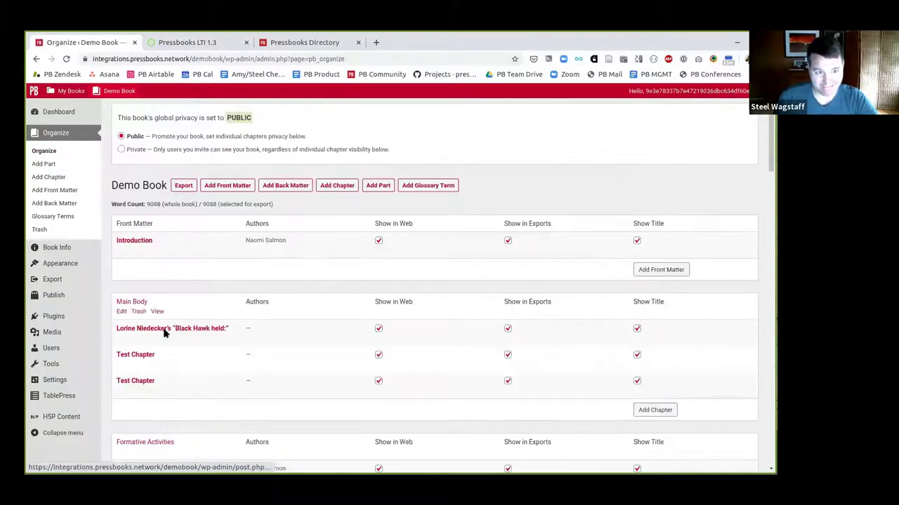
left_click(166, 330)
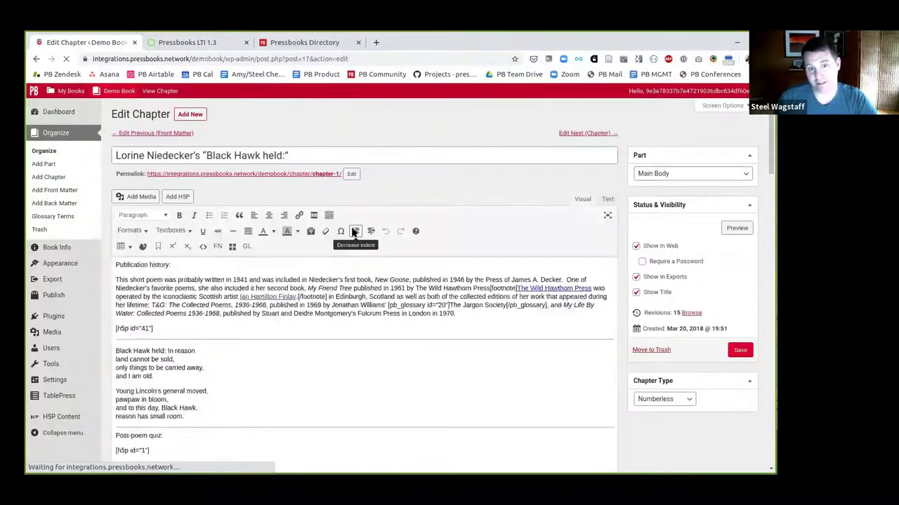
scroll(368, 272, "down", 8)
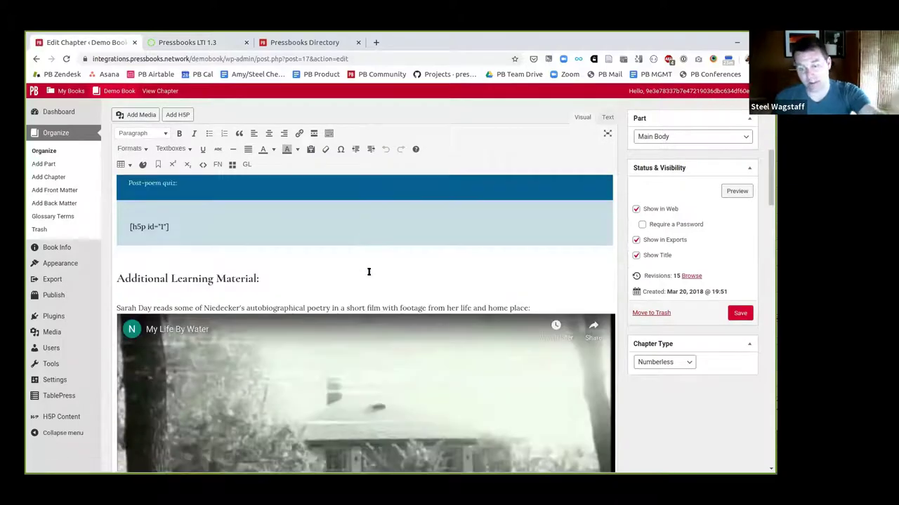
scroll(368, 273, "up", 2)
scroll(368, 271, "down", 4)
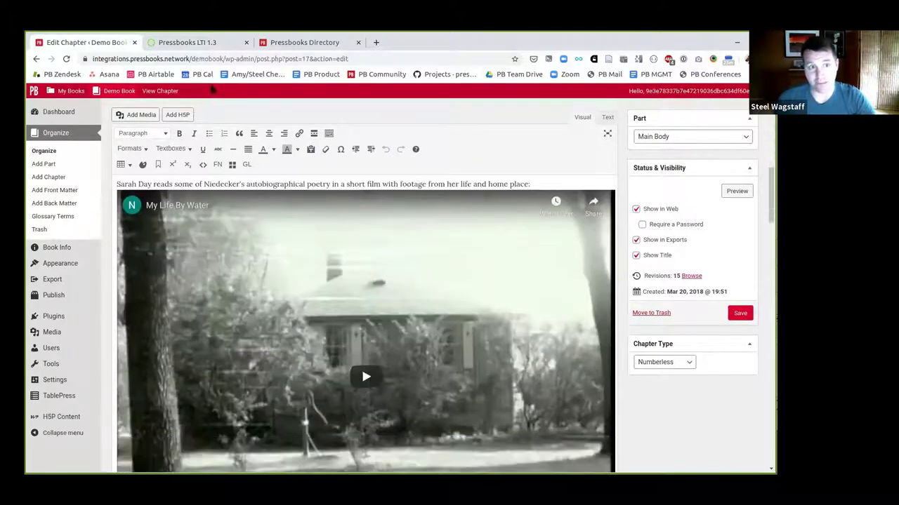
- Switch to the Canvas course and open Niedecker poetry activity at its embedded true/false question
left_click(187, 43)
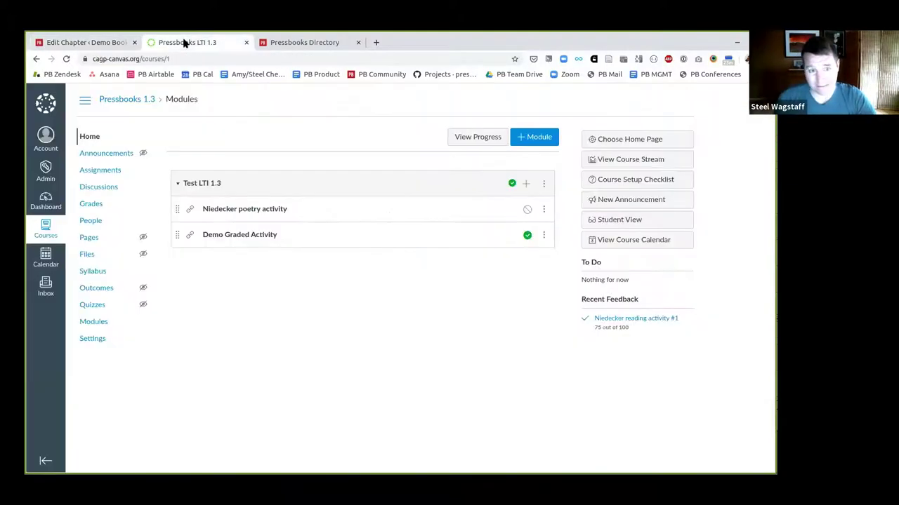
left_click(267, 213)
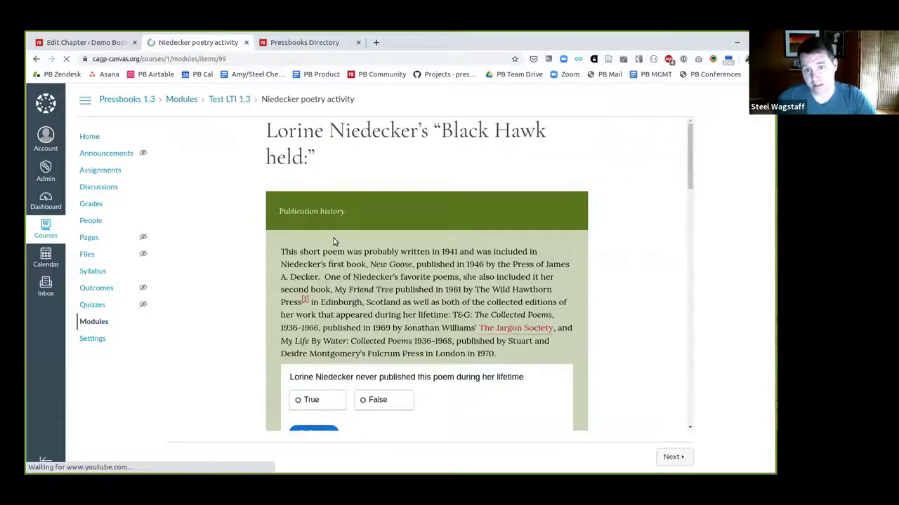
scroll(334, 238, "down", 4)
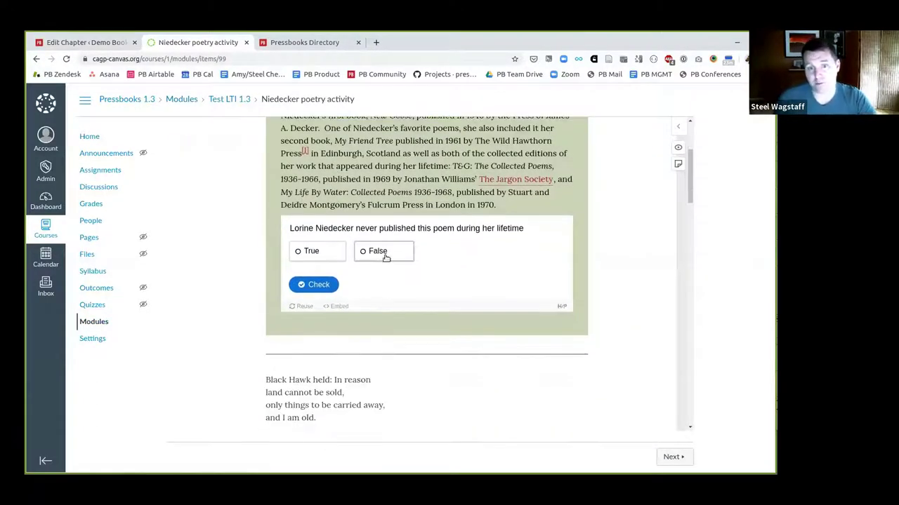
- Open the course gradebook in a separate browser tab to view the Niedecker reading activity #1 grades
left_click(83, 43)
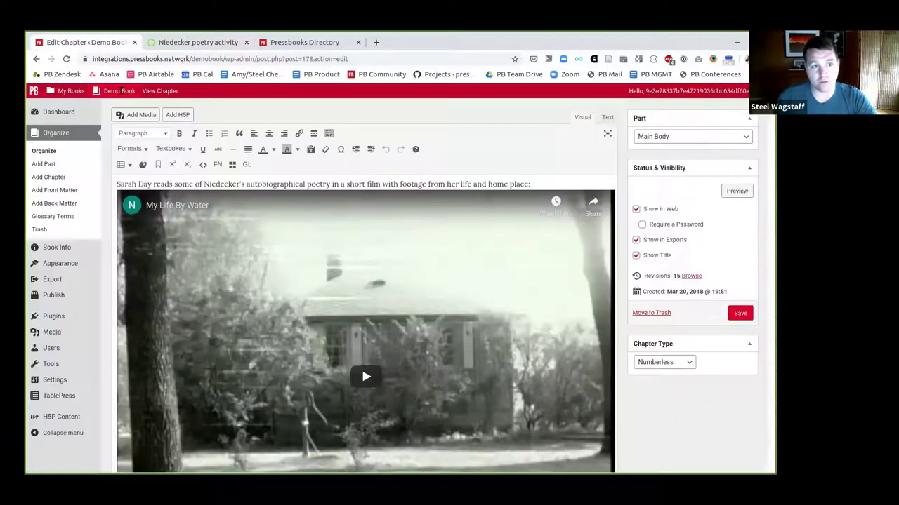
left_click(189, 41)
middle_click(90, 204)
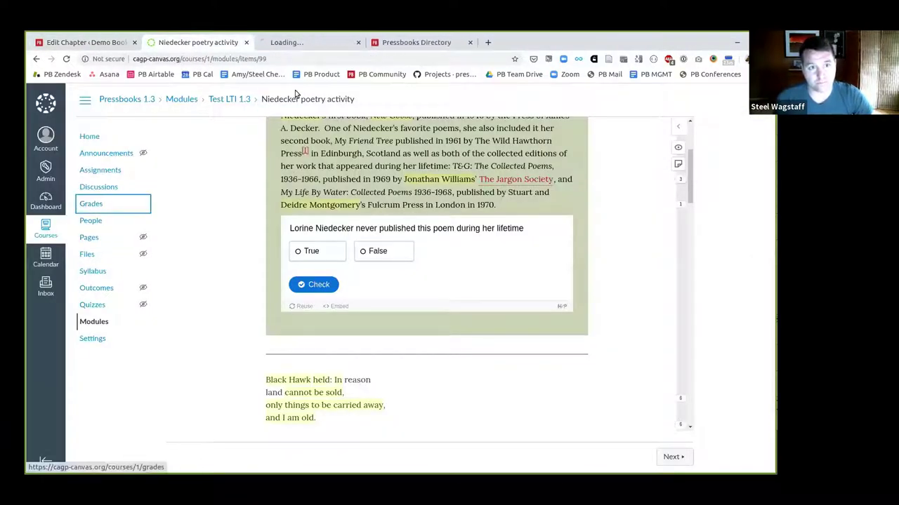
left_click(303, 42)
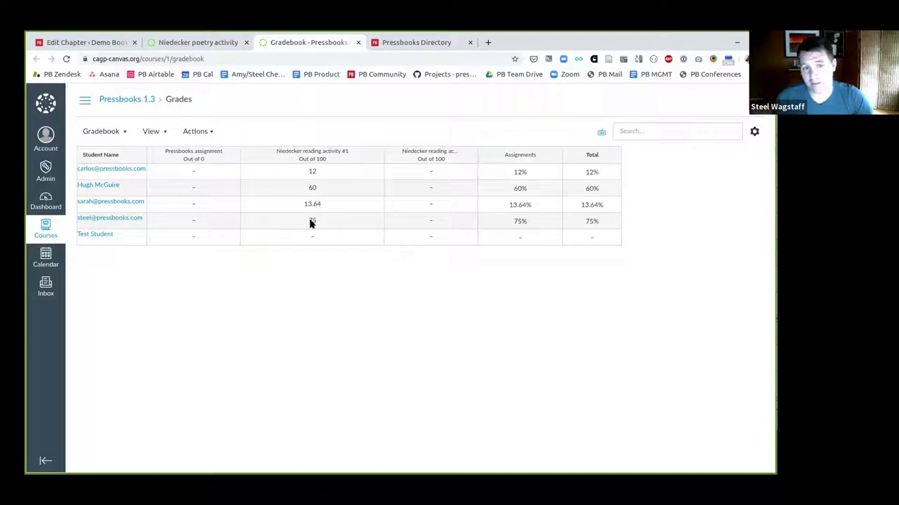
- Return to the Pressbooks chapter editor and examine the LMS Grade reporting activities, dates and grading scheme
left_click(90, 43)
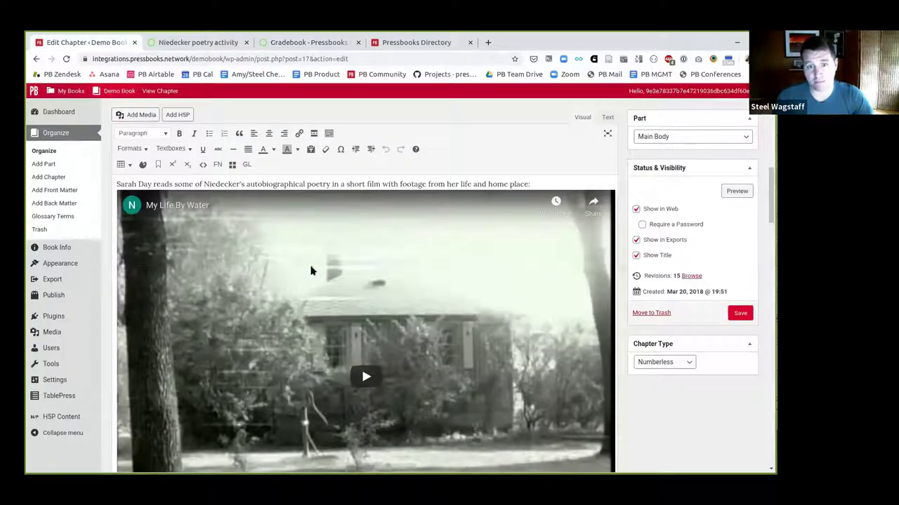
right_click(576, 141)
scroll(640, 415, "down", 3)
left_click(642, 415)
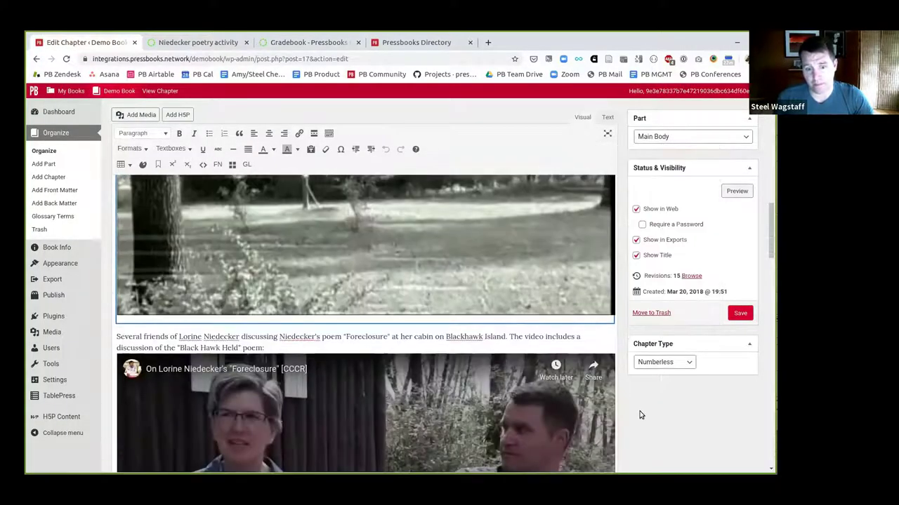
scroll(640, 415, "down", 10)
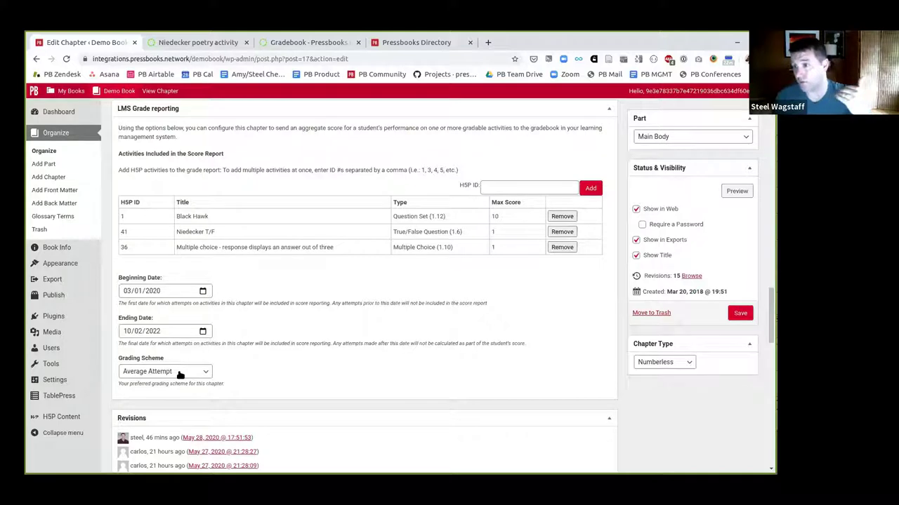
- Switch back to Niedecker poetry activity in Canvas, answer True to the publication question, and check it
left_click(193, 42)
left_click(309, 251)
left_click(313, 284)
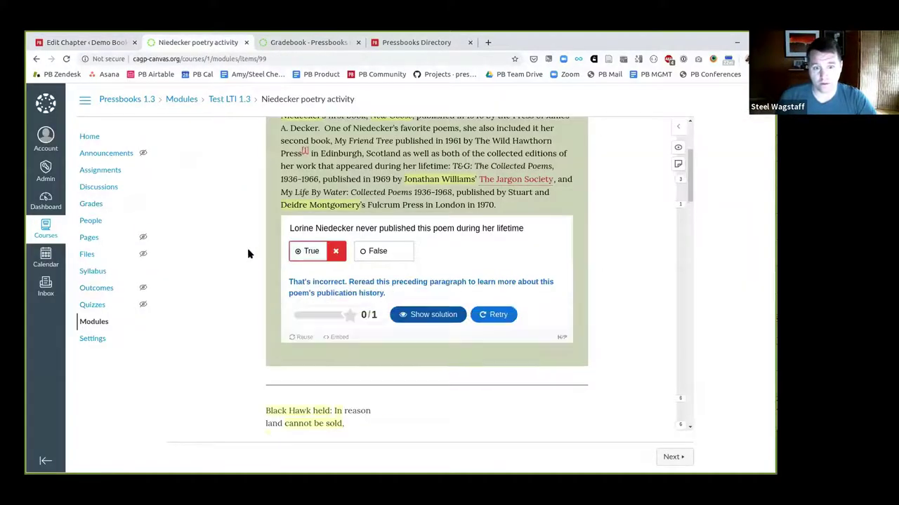
- Answer the post-poem quiz question about Lincoln's general with Henry Atkinson and check it
scroll(252, 246, "down", 3)
scroll(252, 246, "down", 4)
left_click(330, 257)
left_click(317, 301)
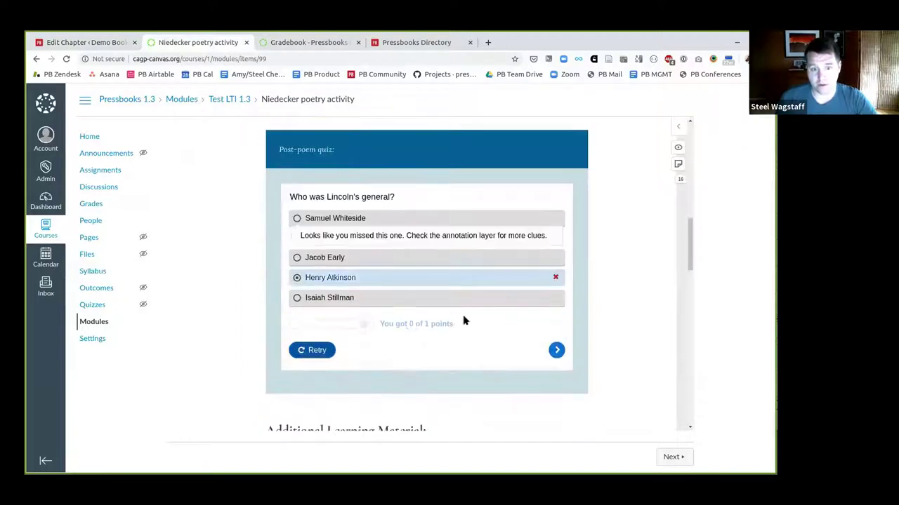
- Go to the quiz's missing words question and fill its blanks with "w", "w" and "6721"
left_click(556, 352)
left_click(415, 216)
type("w")
key("Tab")
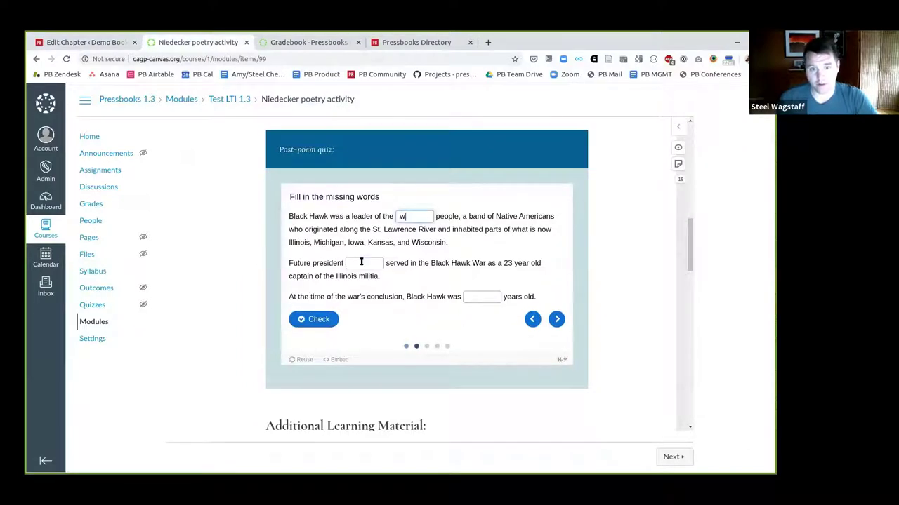
type("w")
left_click(471, 297)
type("872")
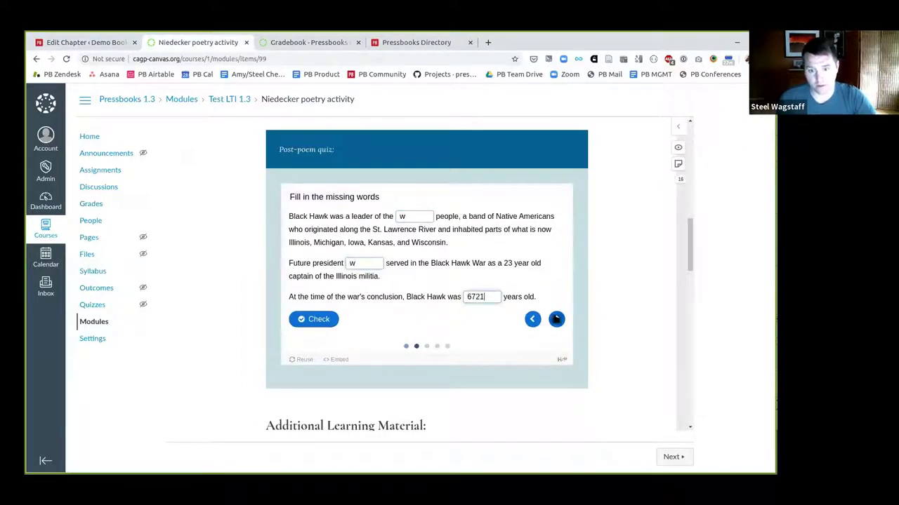
- Go to the quiz's end rhyme question, mark "sold", "carried", "bloom" and "room" in the poem, and check the answer
left_click(555, 319)
left_click(355, 230)
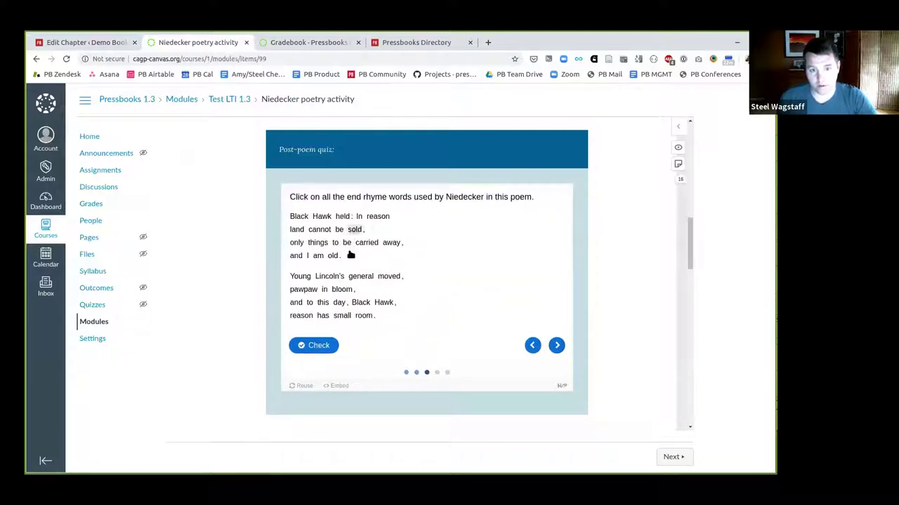
left_click(367, 242)
left_click(342, 289)
left_click(364, 315)
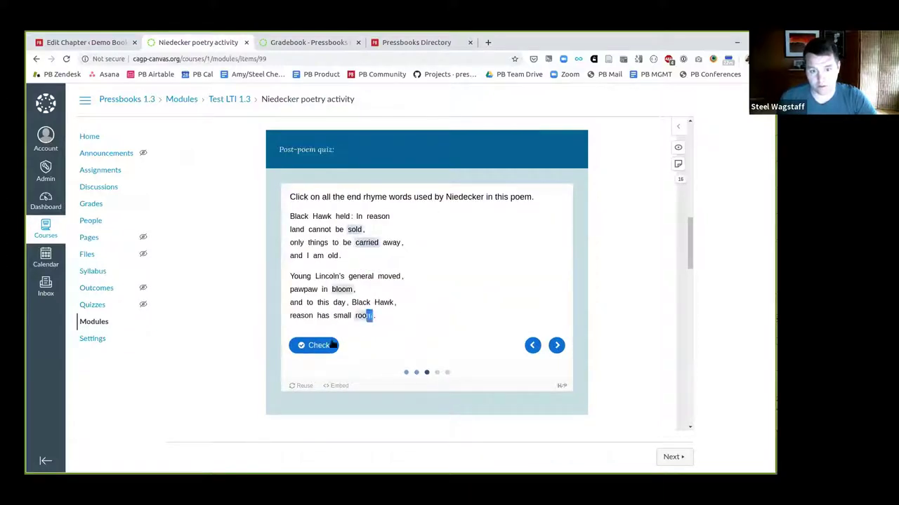
left_click(313, 345)
- Answer False to the quiz's questions on sympathy towards Black Hawk and admiration for Abraham Lincoln, check each, and finish the quiz
left_click(556, 376)
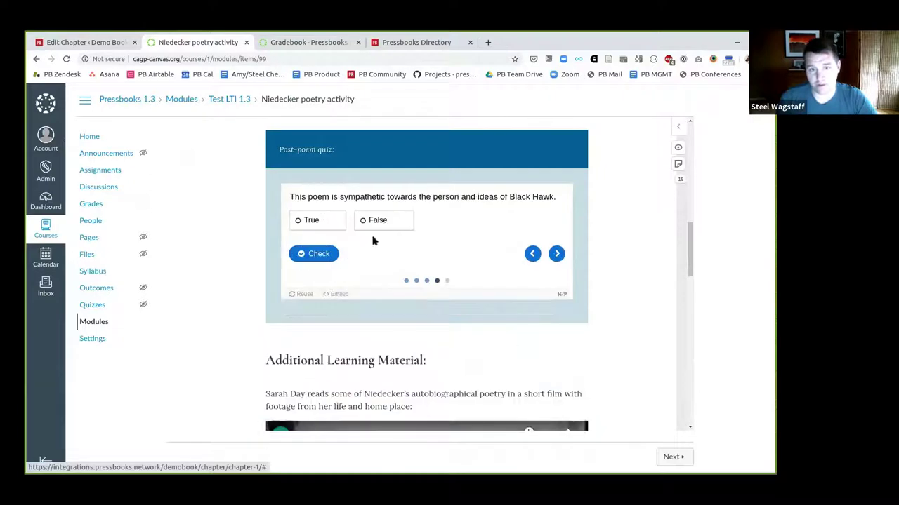
left_click(377, 222)
left_click(314, 254)
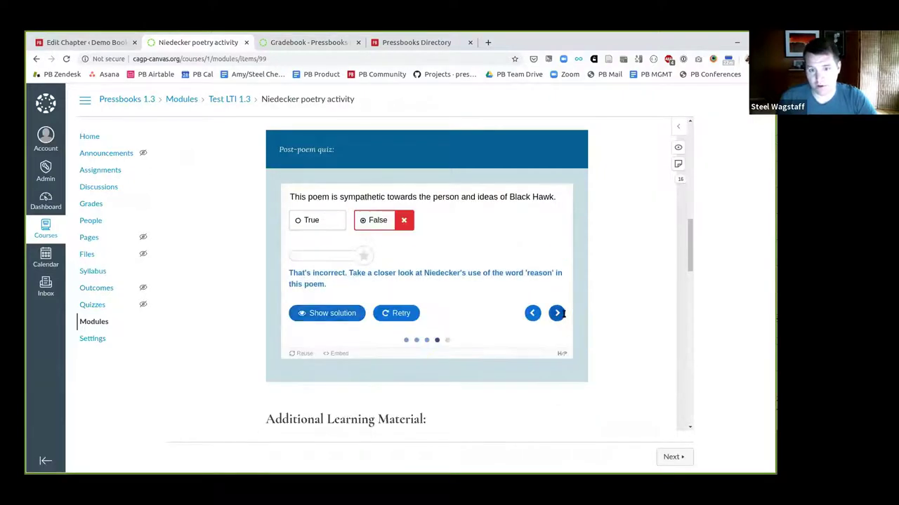
left_click(556, 313)
left_click(377, 220)
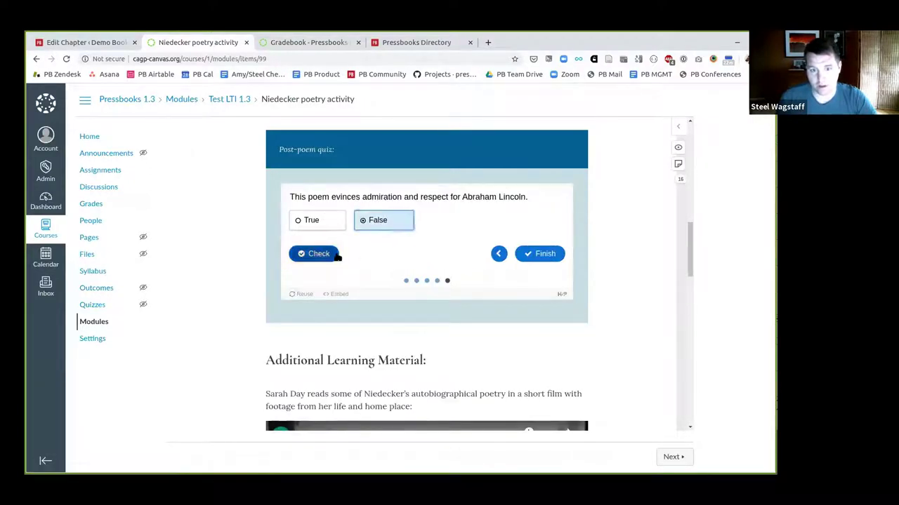
left_click(314, 254)
left_click(546, 285)
- Check the chapter's last multiple-choice activity with the second correct answer and the incorrect answer selected, and open the course's gradebook
scroll(565, 288, "down", 5)
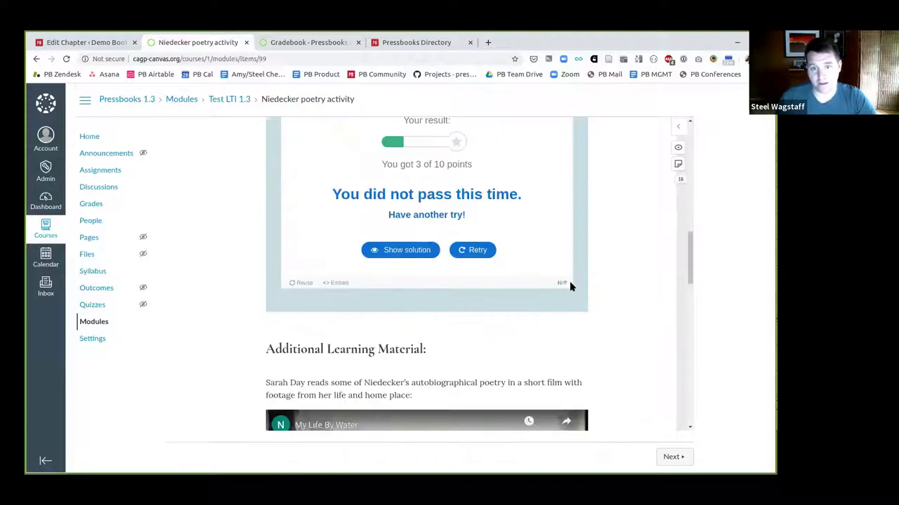
scroll(564, 291, "down", 5)
scroll(559, 295, "up", 6)
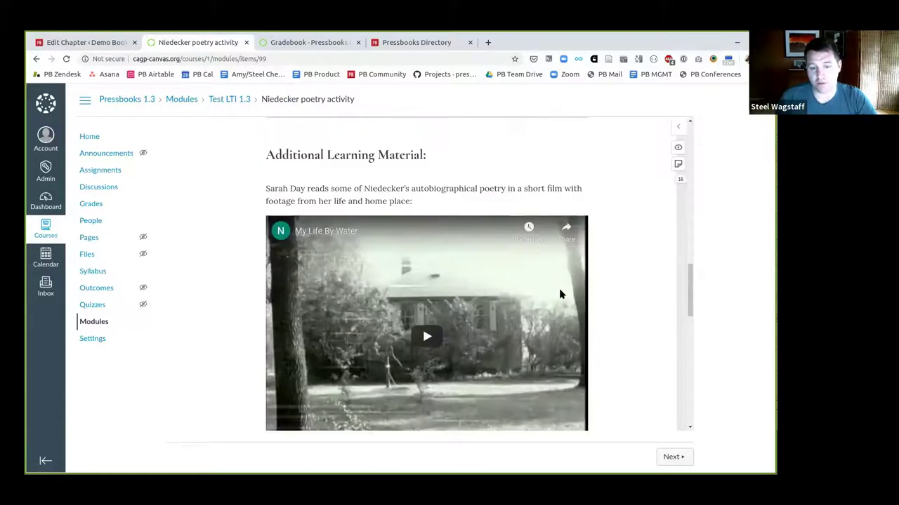
scroll(559, 295, "down", 3)
scroll(335, 226, "down", 4)
left_click(337, 210)
left_click(343, 251)
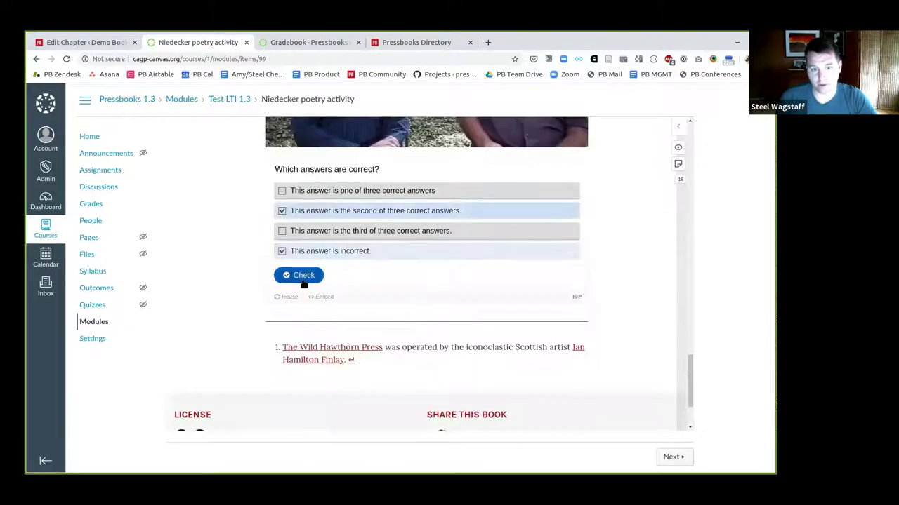
left_click(296, 275)
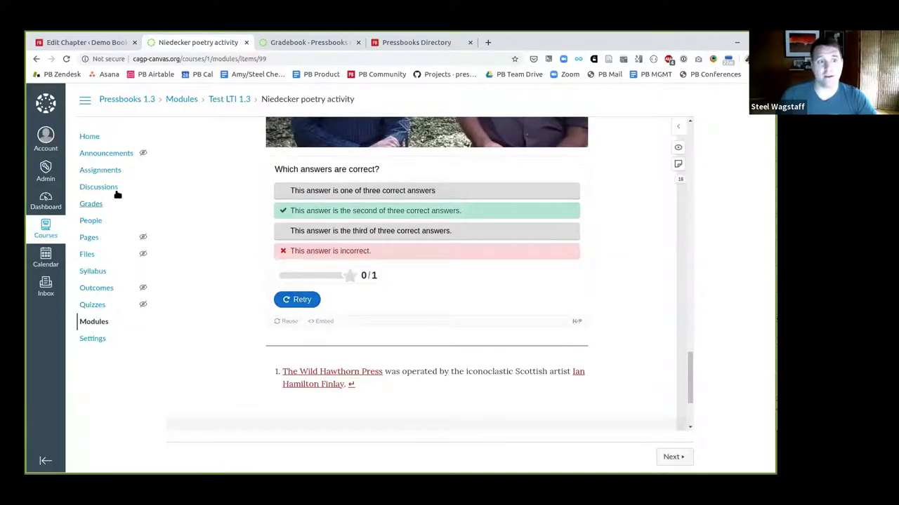
left_click(87, 207)
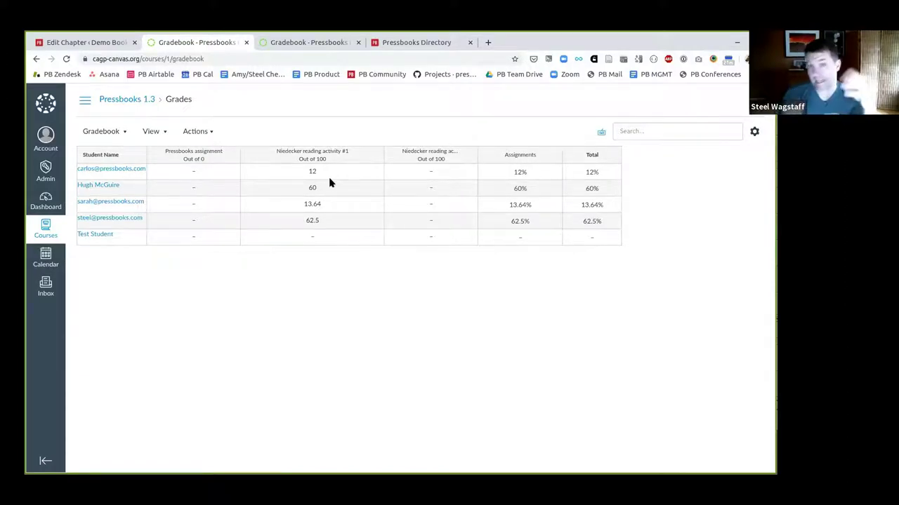
- Switch to the Pressbooks chapter editor, delete the [h5p id="41"] shortcode from the Publication history box, and save the chapter
left_click(89, 42)
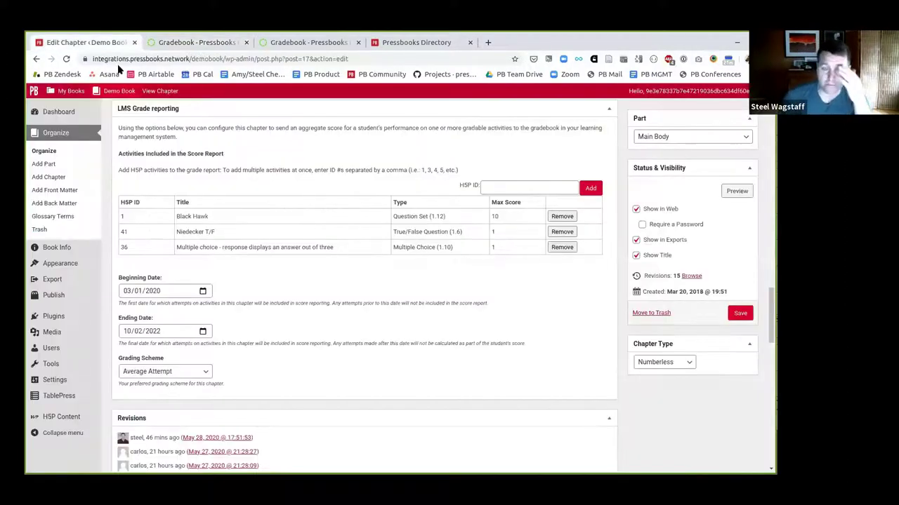
scroll(369, 232, "up", 10)
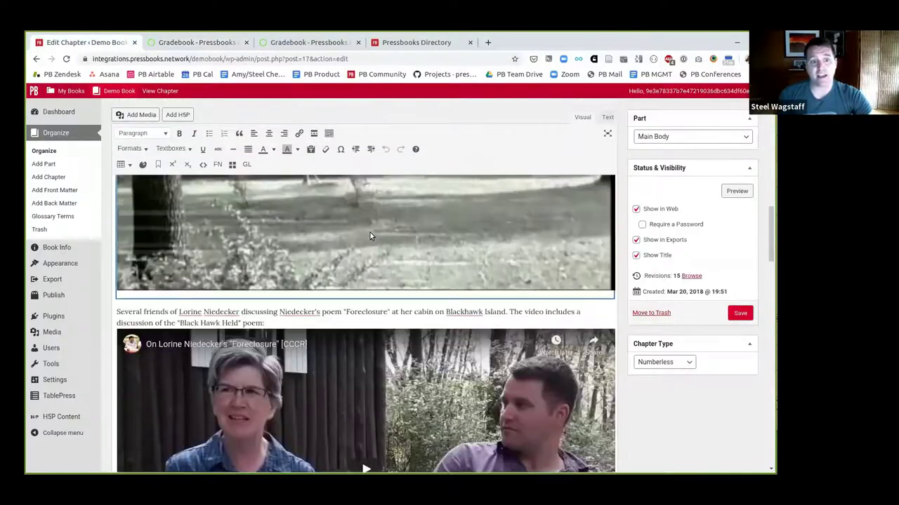
scroll(370, 236, "up", 8)
scroll(367, 239, "down", 1)
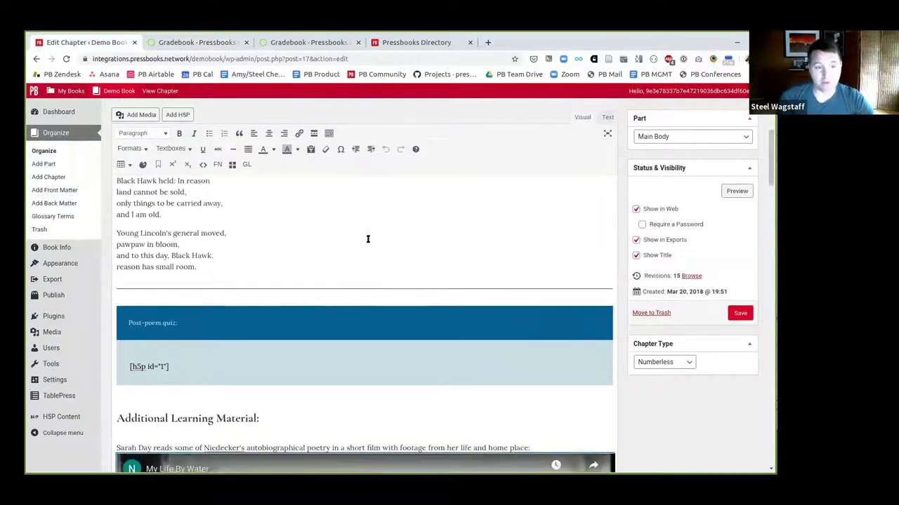
scroll(363, 256, "up", 5)
scroll(363, 256, "down", 3)
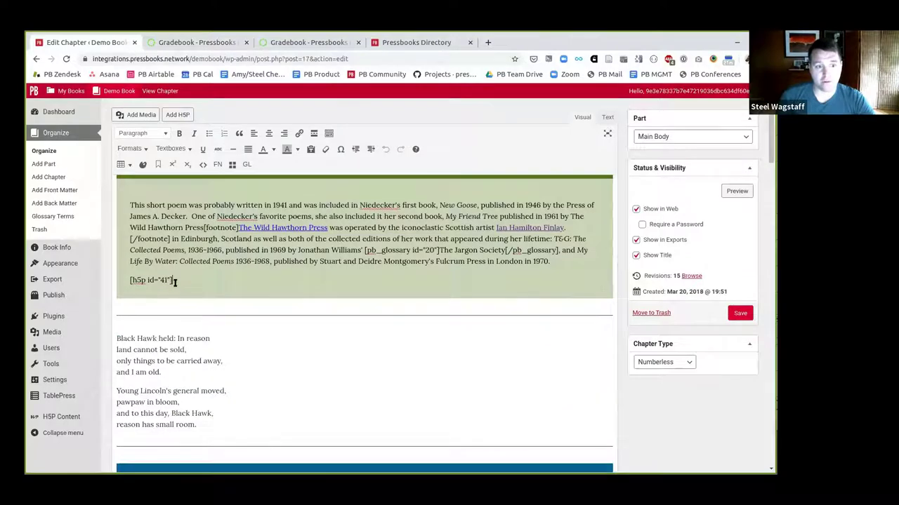
left_click_drag(175, 281, 128, 281)
key("BackSpace")
key("BackSpace")
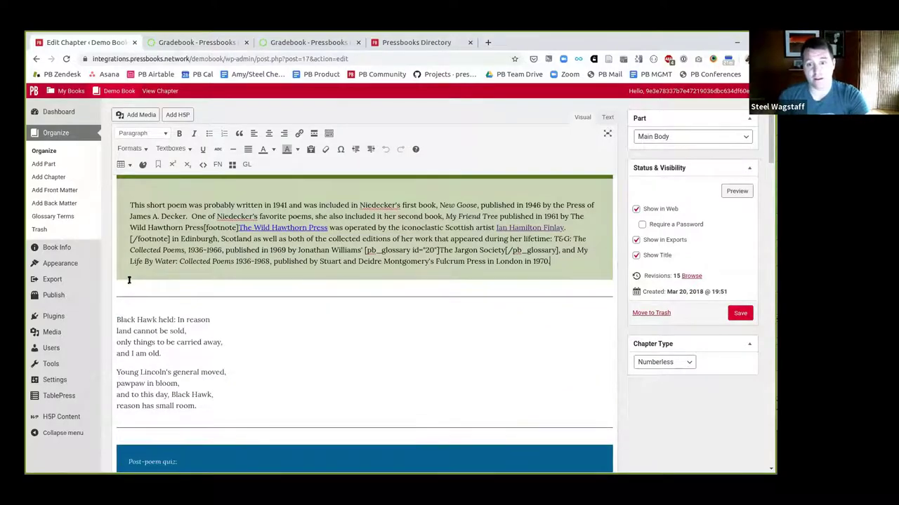
left_click(741, 313)
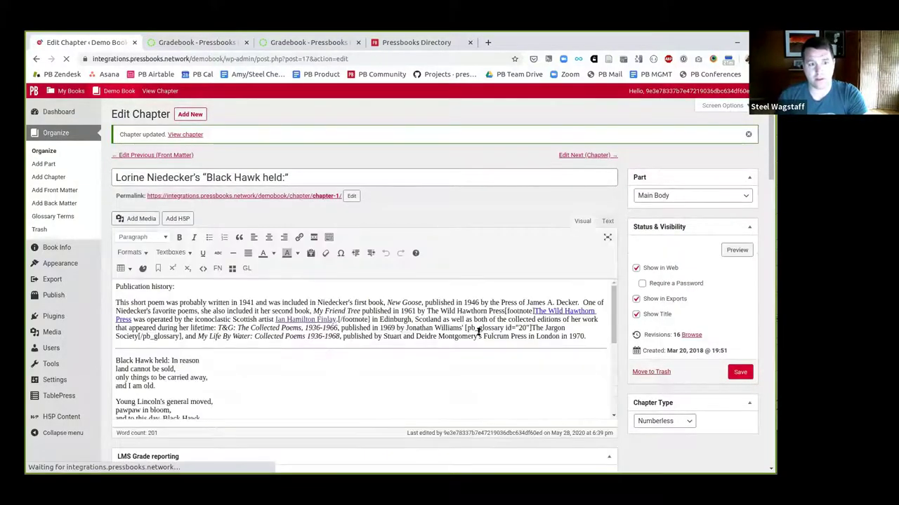
- Examine the chapter's LMS Grade reporting section for its notice about removed activities and the list of activities included in the report
scroll(330, 354, "down", 2)
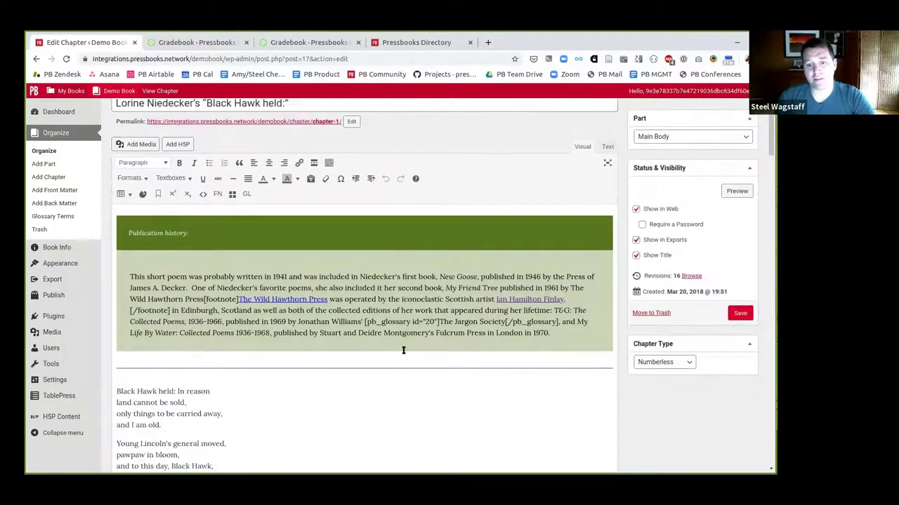
scroll(401, 351, "down", 5)
scroll(603, 382, "down", 15)
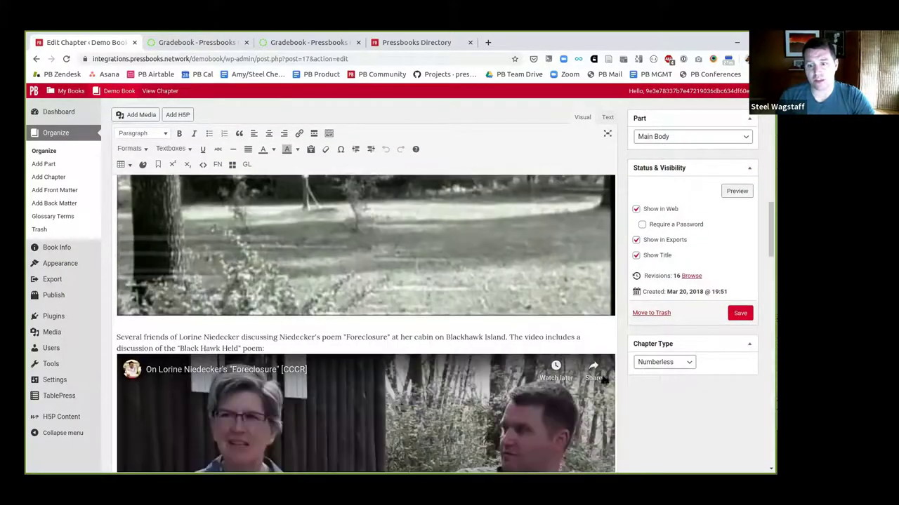
scroll(592, 386, "down", 2)
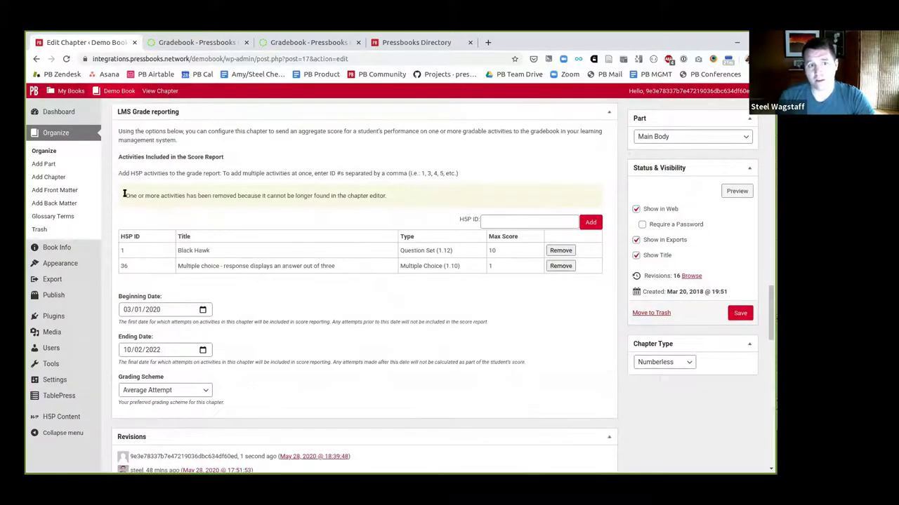
left_click_drag(125, 196, 397, 205)
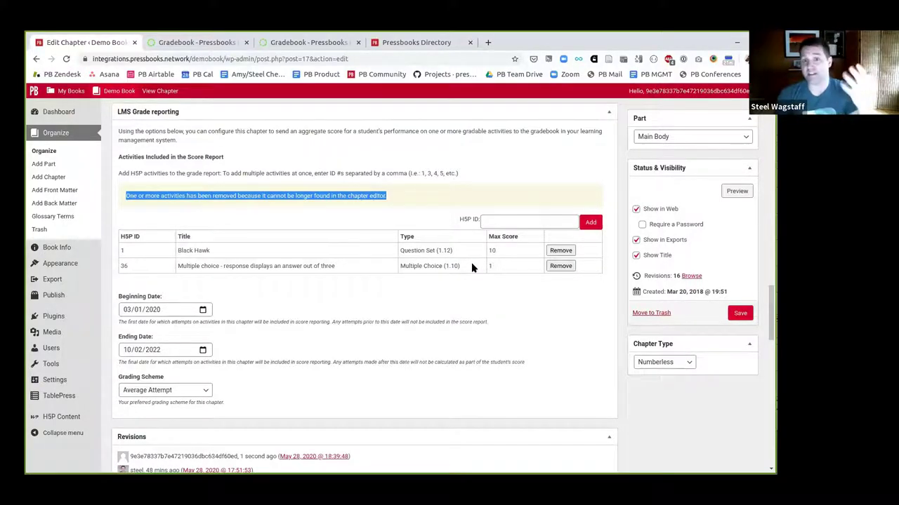
scroll(472, 267, "up", 5)
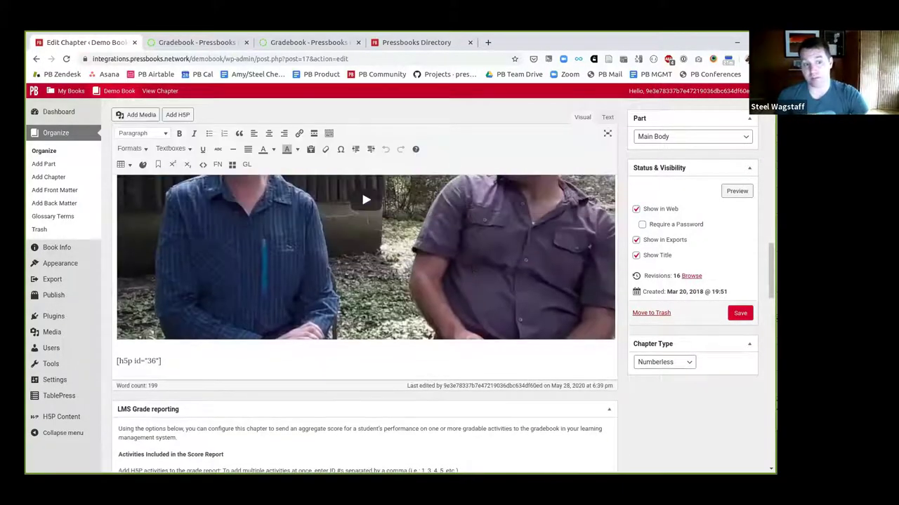
scroll(194, 359, "down", 3)
scroll(189, 323, "up", 1)
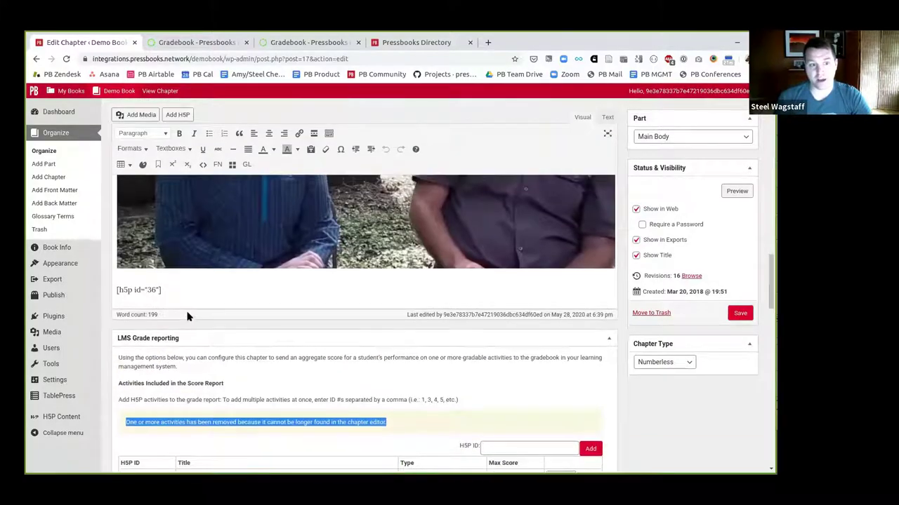
- Insert the Niedecker T/F H5P activity below the Publication history paragraph and save the chapter
scroll(189, 316, "up", 10)
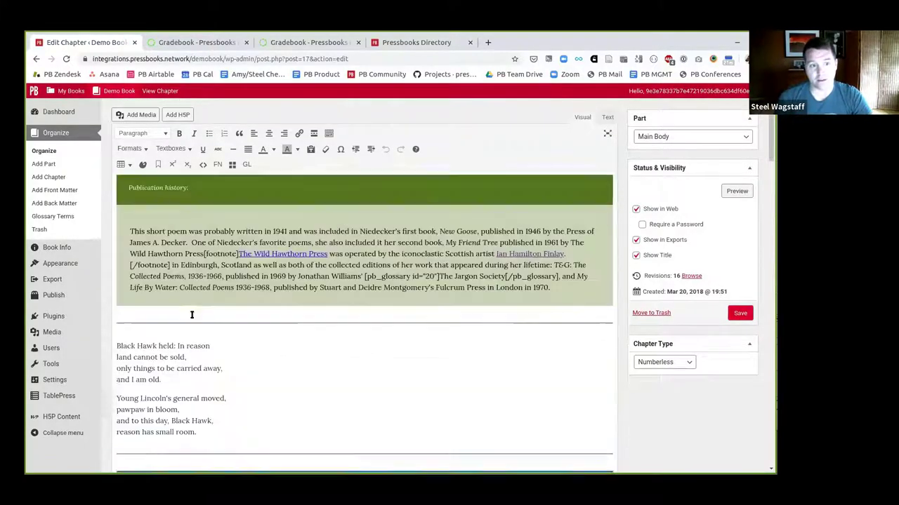
scroll(191, 314, "up", 1)
scroll(560, 336, "down", 1)
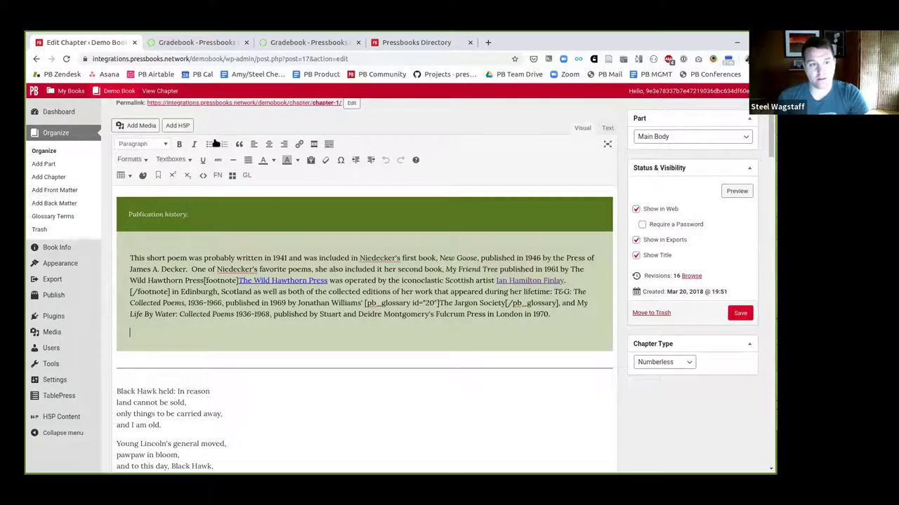
left_click(183, 127)
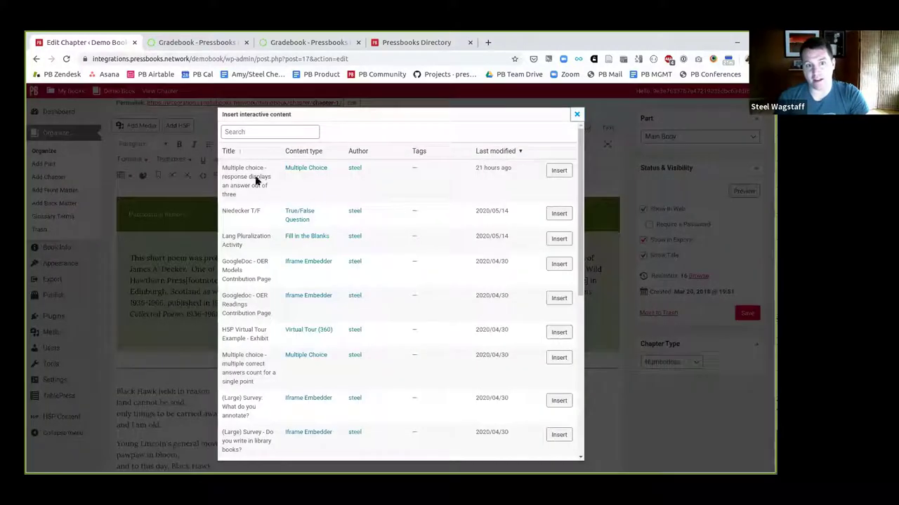
left_click(559, 214)
scroll(482, 316, "down", 4)
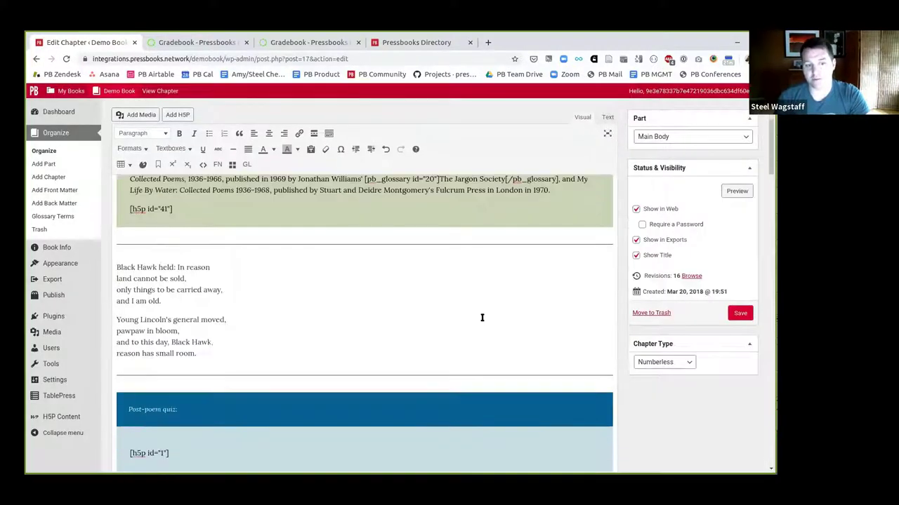
left_click(740, 314)
- Add H5P activity 41 to the chapter's LMS grade report and remove it from the report again
scroll(606, 348, "down", 2)
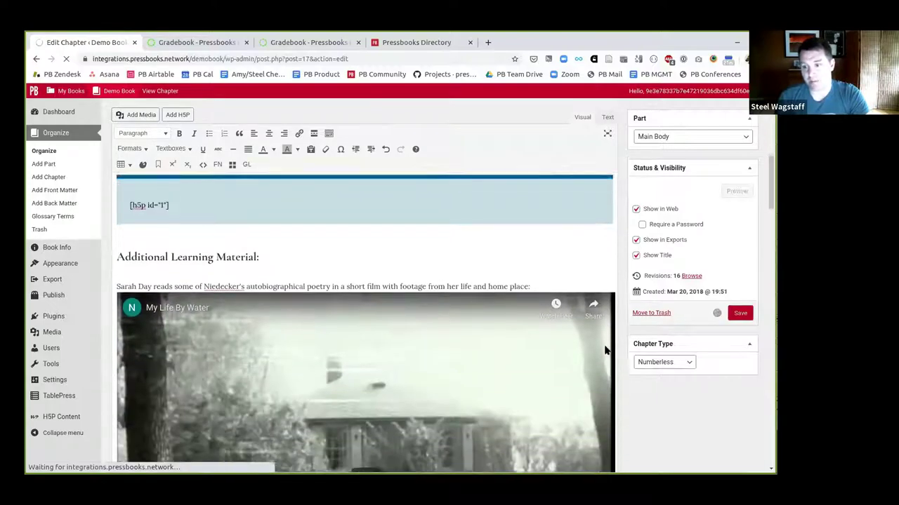
scroll(605, 349, "down", 10)
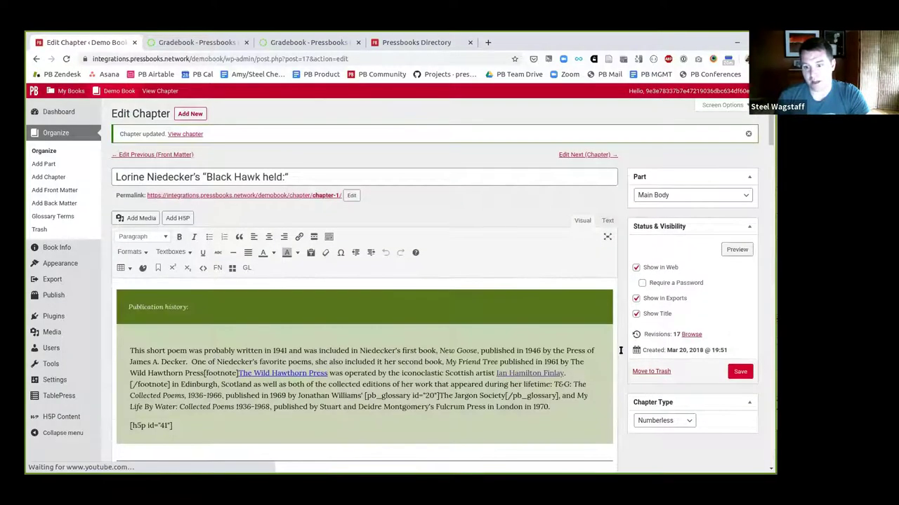
scroll(622, 356, "down", 8)
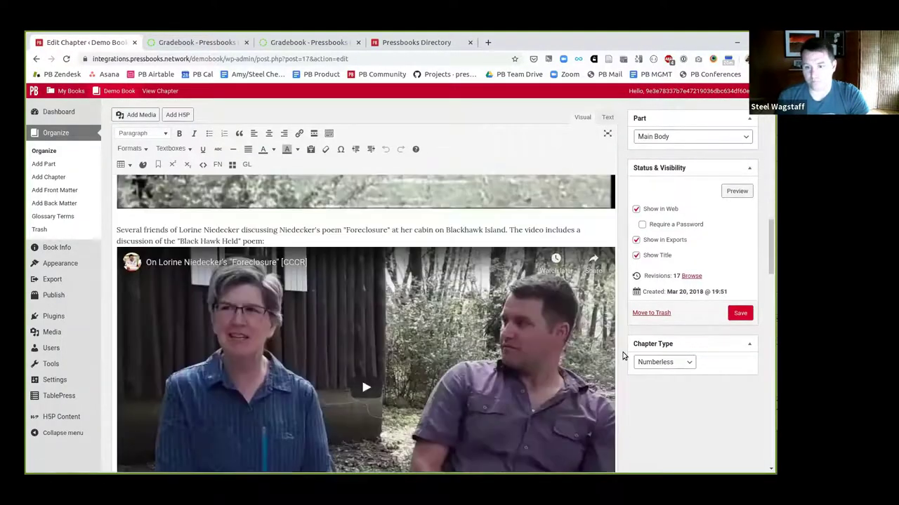
scroll(491, 174, "up", 1)
left_click(496, 187)
type("41")
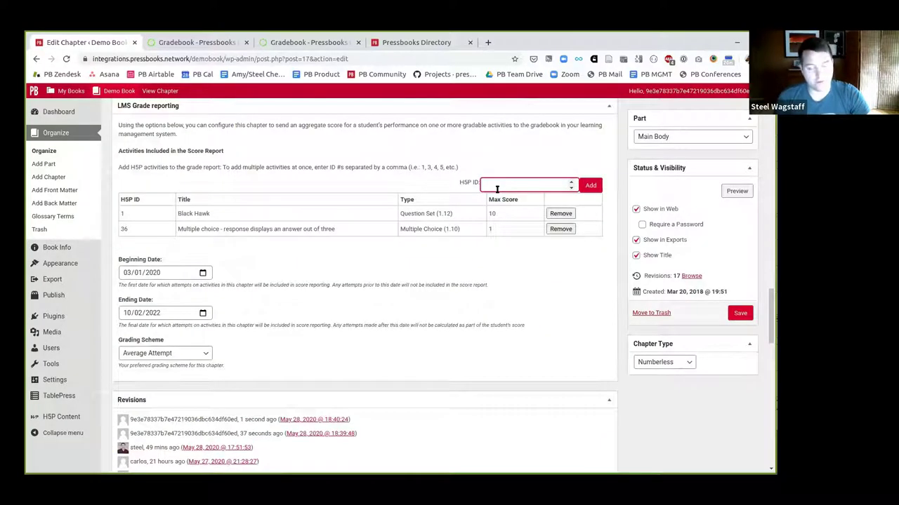
left_click(591, 187)
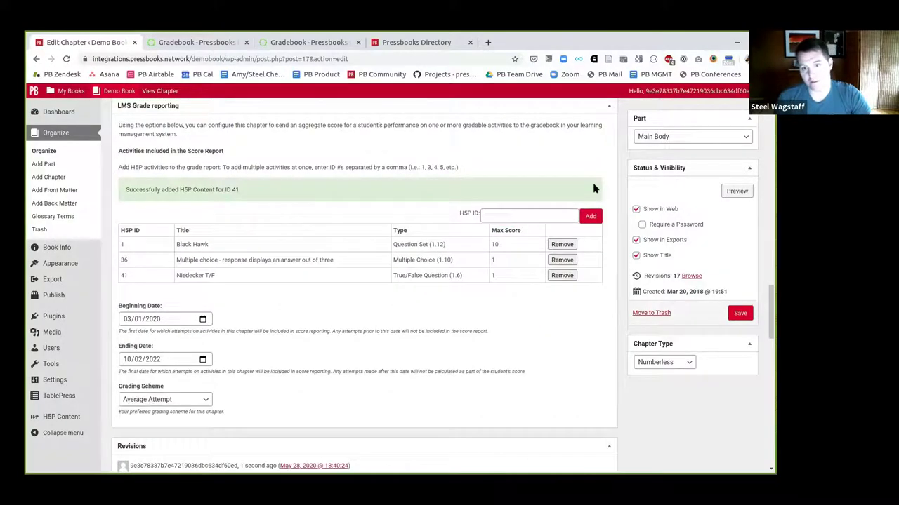
left_click(563, 275)
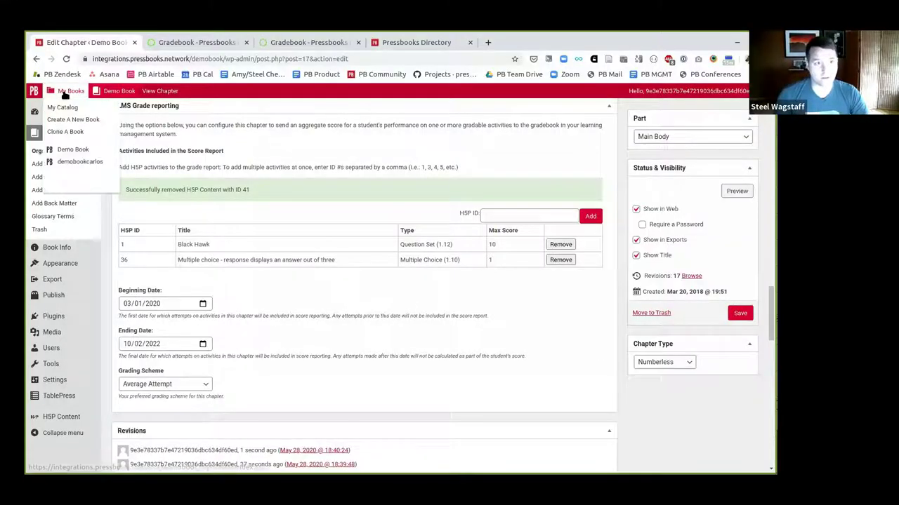
- Leave the chapter editor for the Demo Book dashboard and open the Network Admin dashboard
left_click(67, 92)
left_click(438, 455)
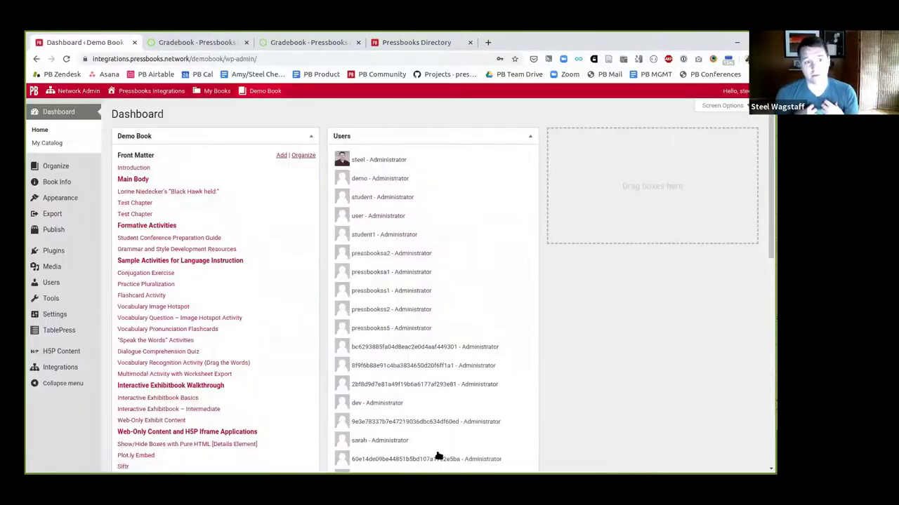
mouse_move(57, 368)
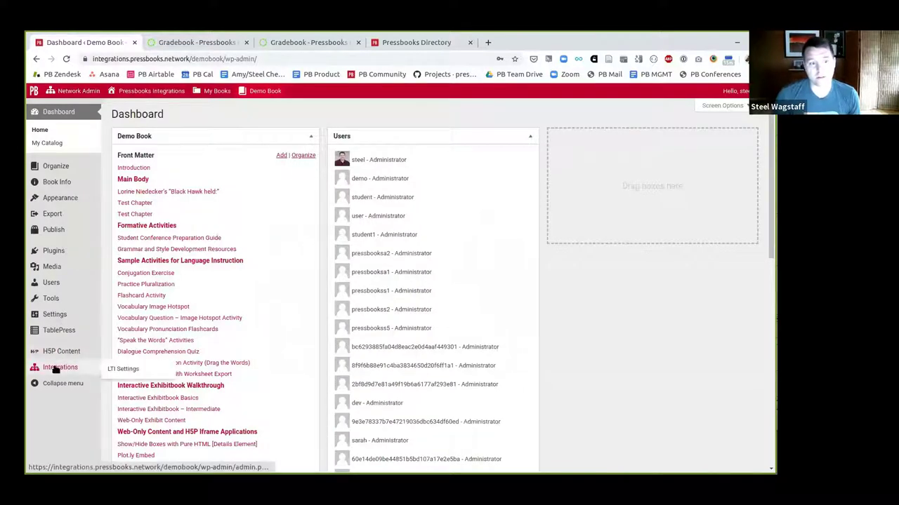
left_click(65, 107)
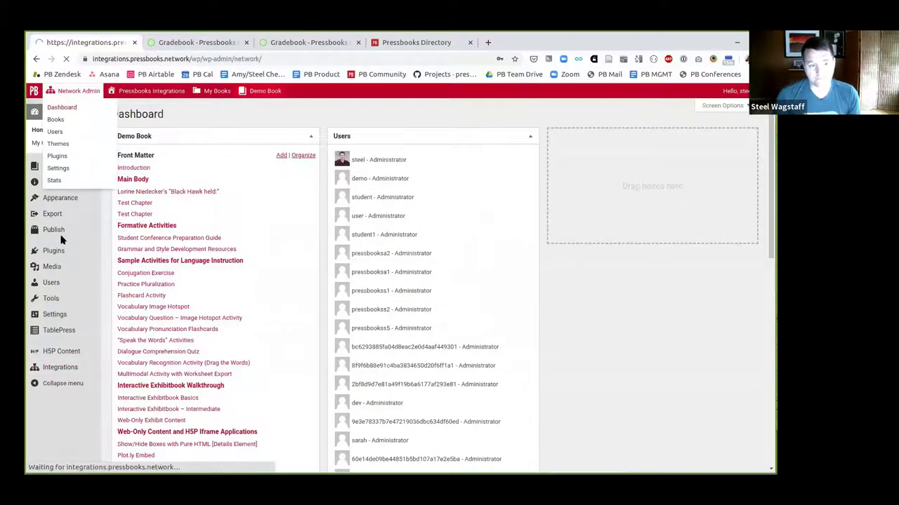
- Open the network's LTI 1.3 Consumers list under Integrations and bring up the form for adding a new consumer
mouse_move(68, 284)
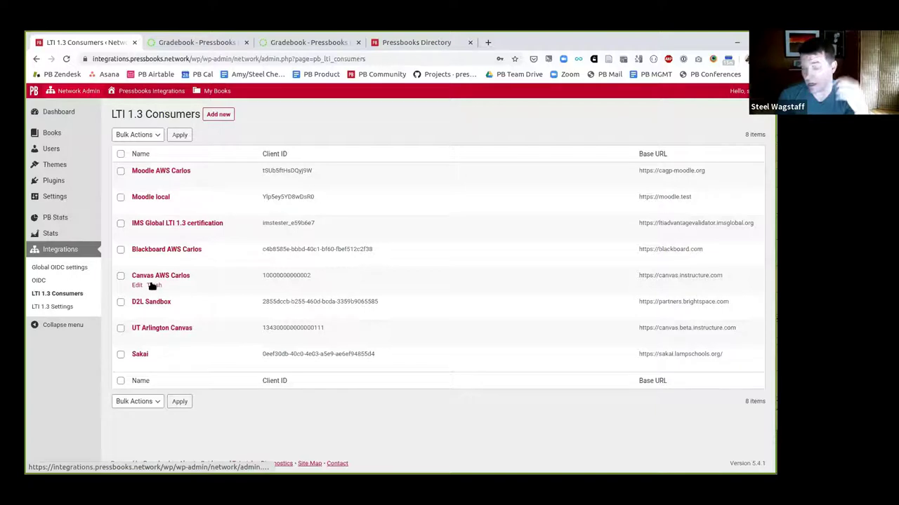
left_click(218, 114)
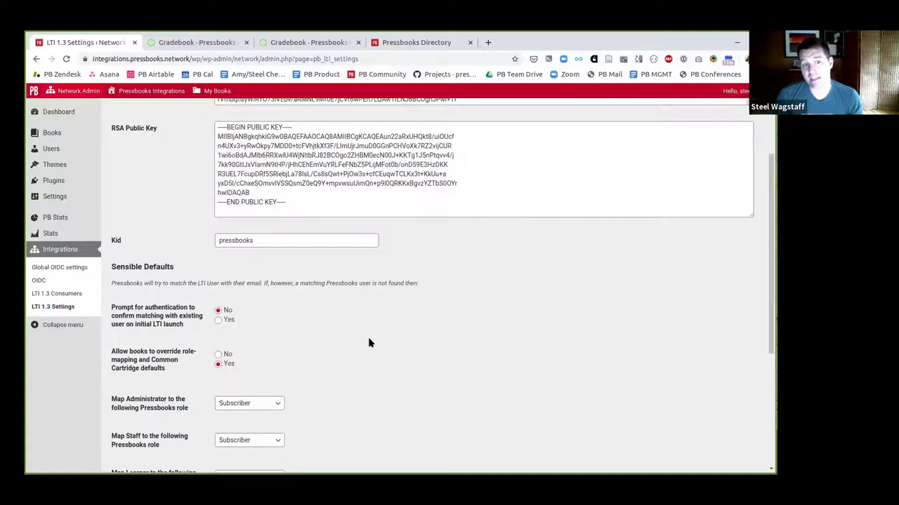
- Map the Learner role to the Pressbooks role Editor in the Sensible Defaults of the LTI 1.3 Settings
scroll(367, 337, "down", 2)
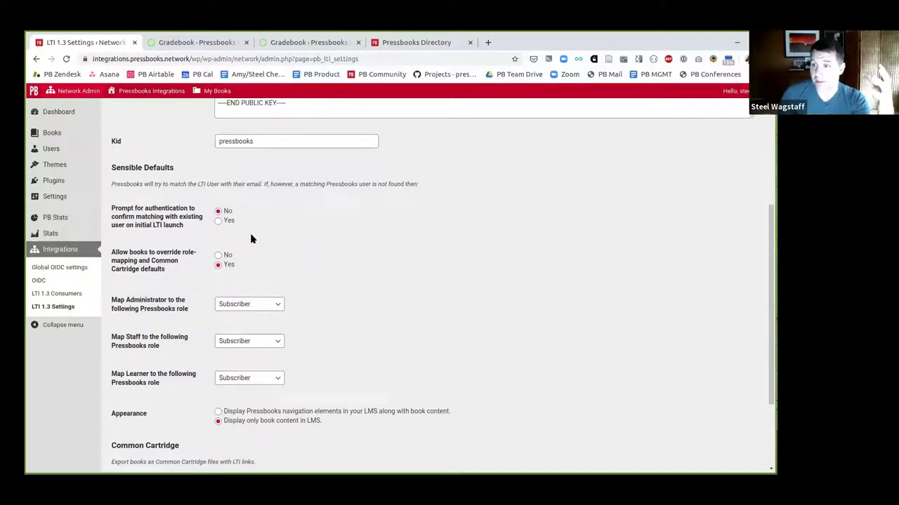
scroll(260, 265, "down", 1)
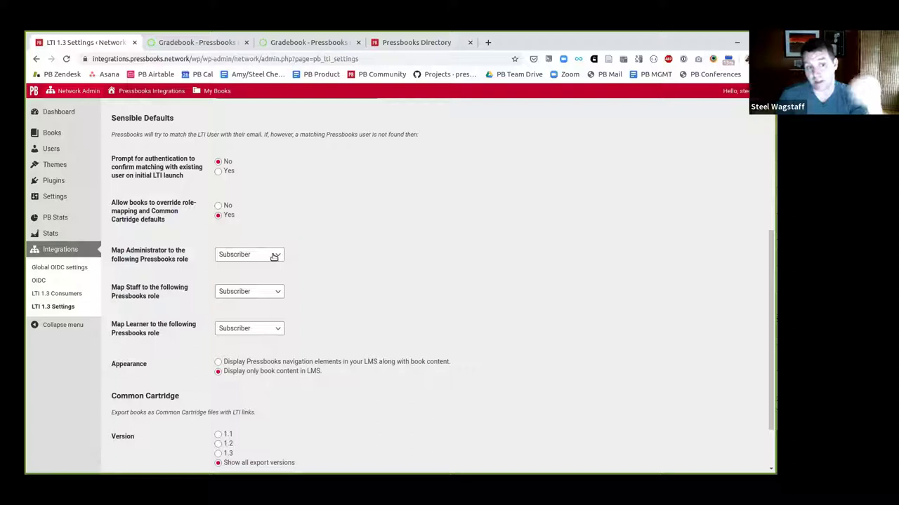
left_click(254, 333)
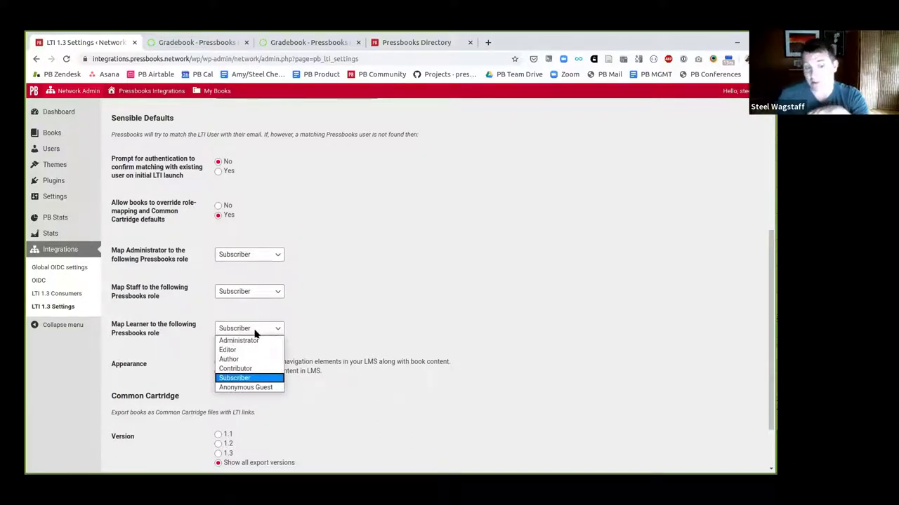
left_click(246, 350)
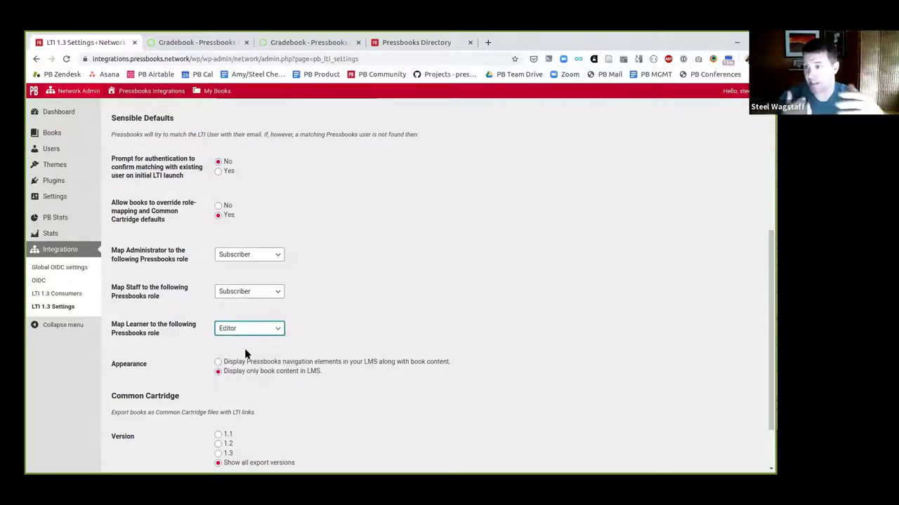
scroll(244, 348, "down", 2)
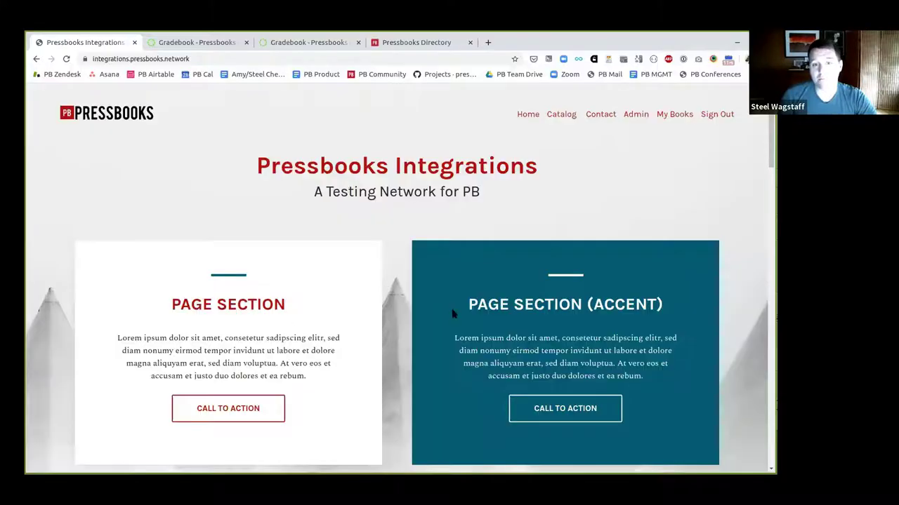
- Examine the Pressbooks Integrations network home page, from its page sections and featured titles down to the contact form and footer
scroll(475, 288, "down", 9)
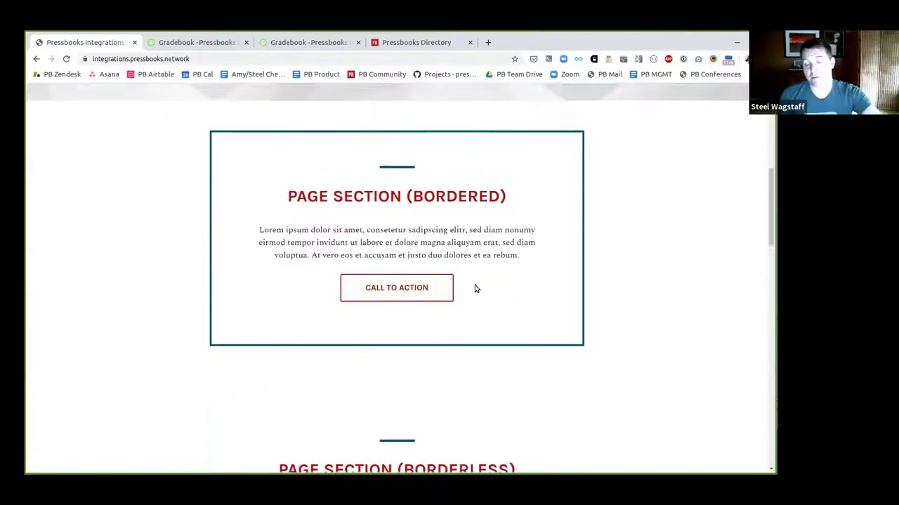
scroll(471, 289, "up", 10)
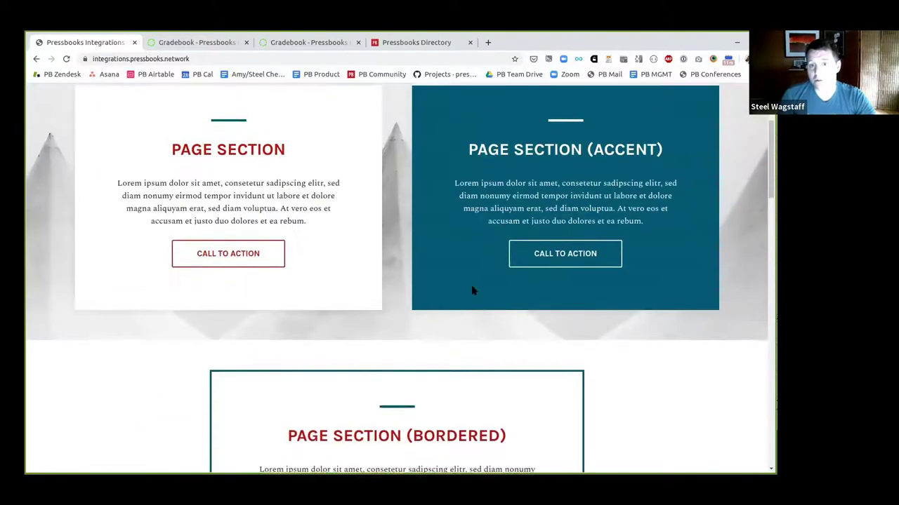
scroll(472, 288, "down", 10)
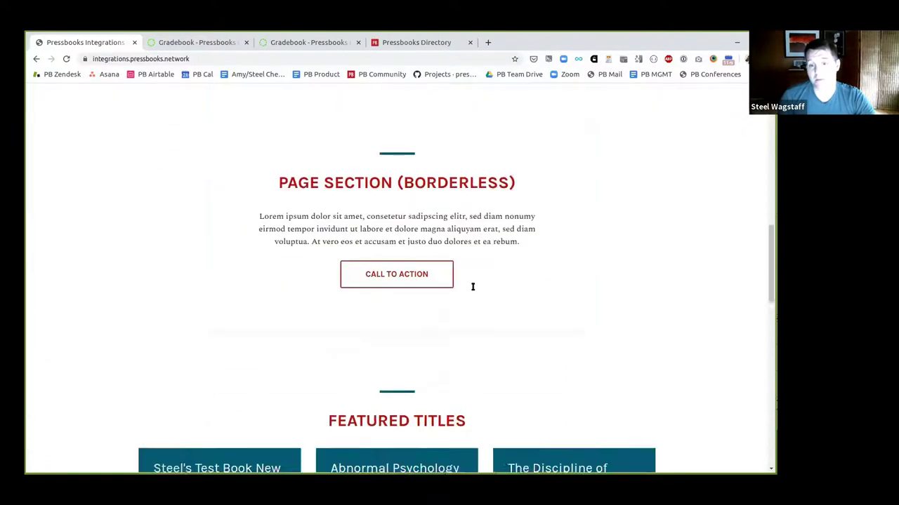
scroll(472, 289, "up", 2)
scroll(472, 289, "down", 15)
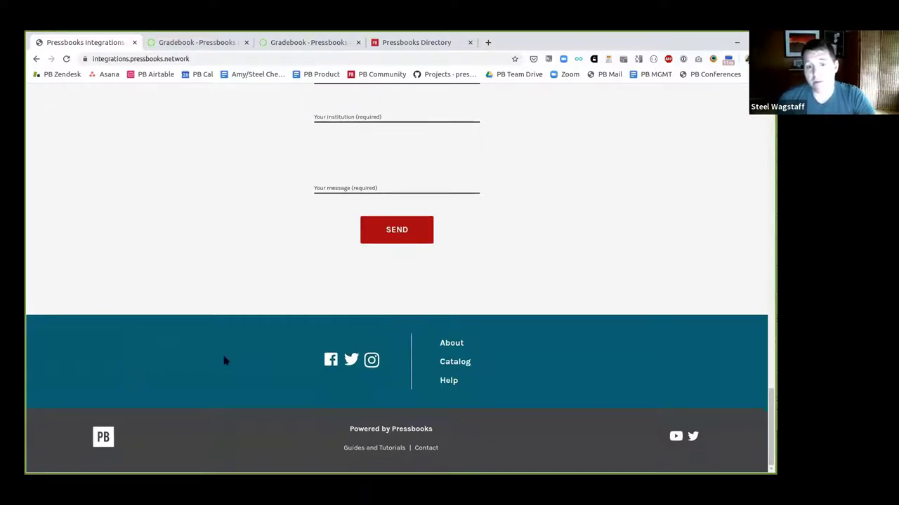
scroll(224, 360, "up", 10)
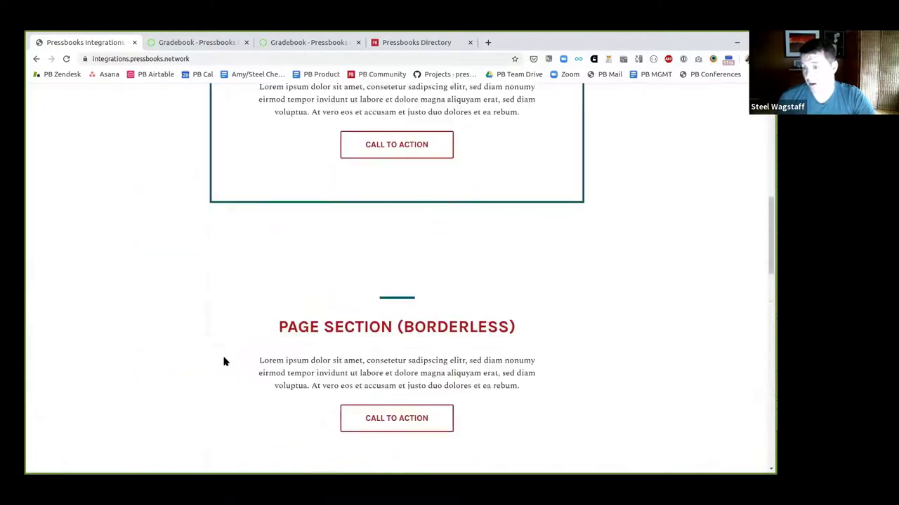
scroll(224, 362, "up", 10)
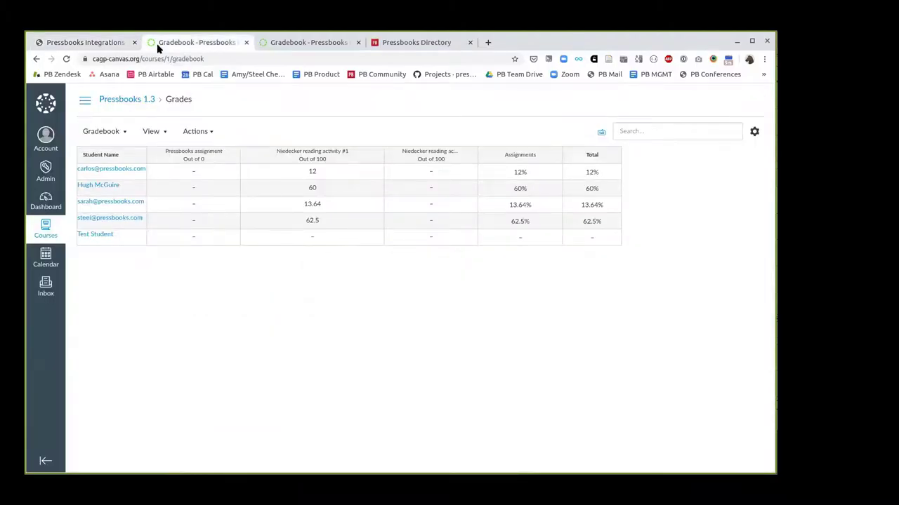
- Switch to Canvas and open the assignments list of the Pressbooks LTI 1.3 course
left_click(44, 204)
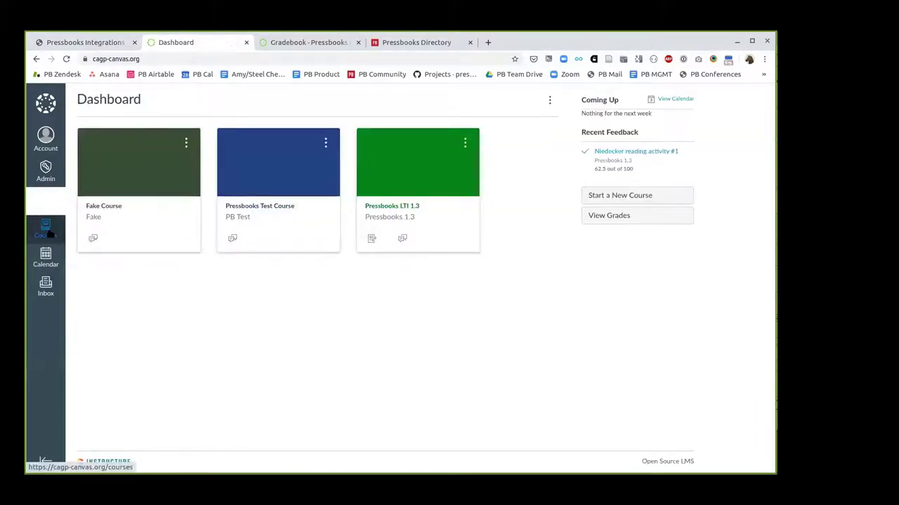
left_click(45, 228)
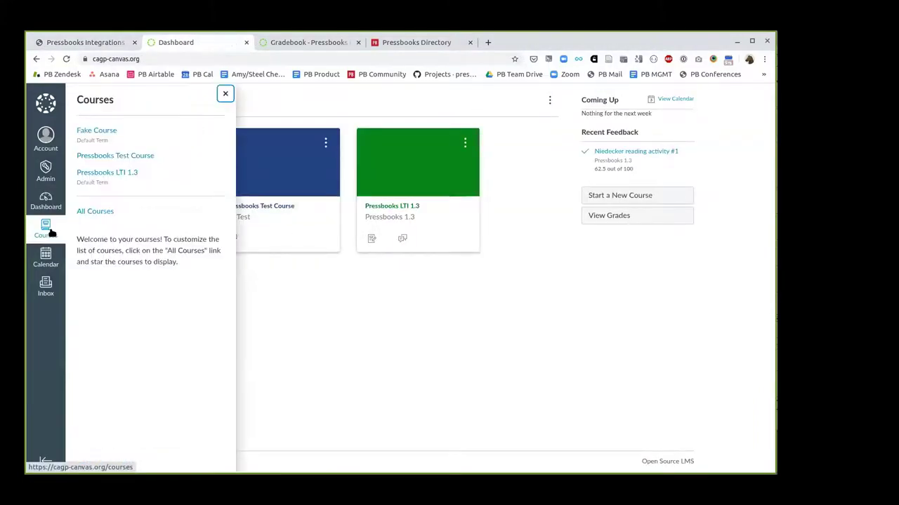
left_click(121, 176)
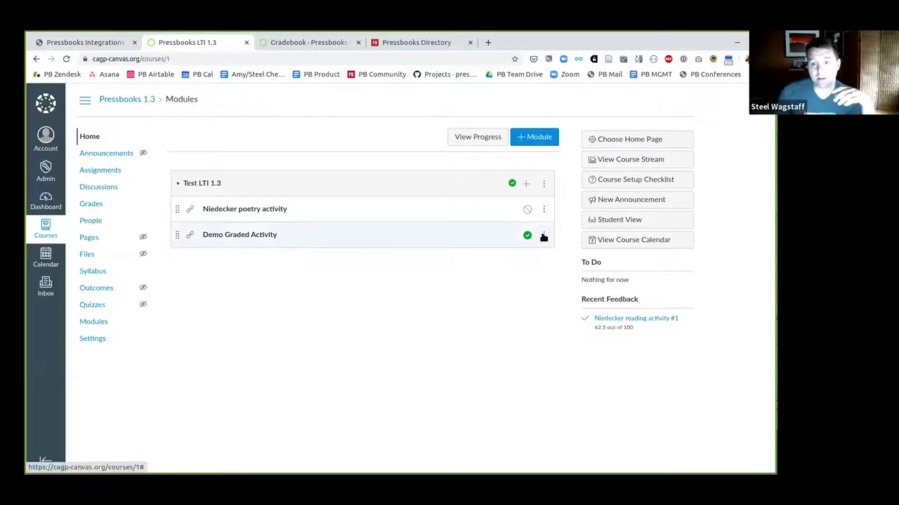
left_click(115, 170)
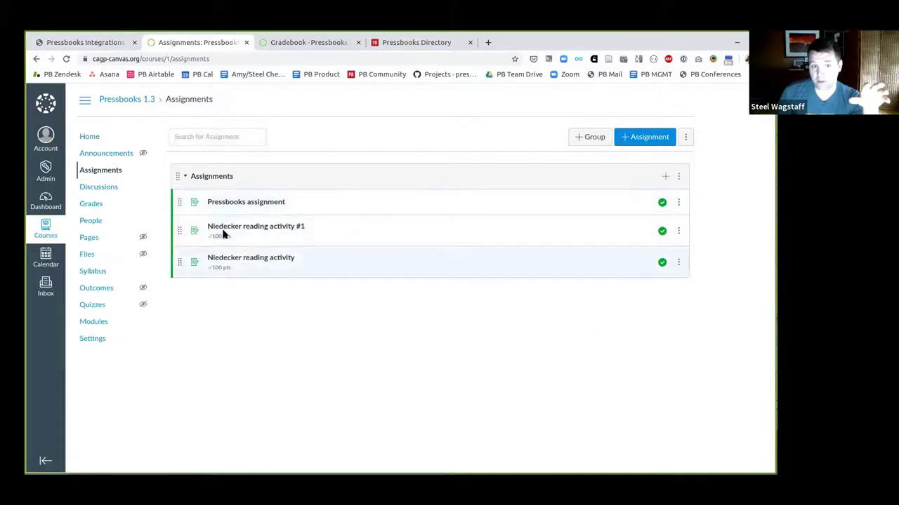
- Inspect the points setting of the Niedecker reading activity #1 assignment, close it without saving, and open the course's Grades
left_click(678, 231)
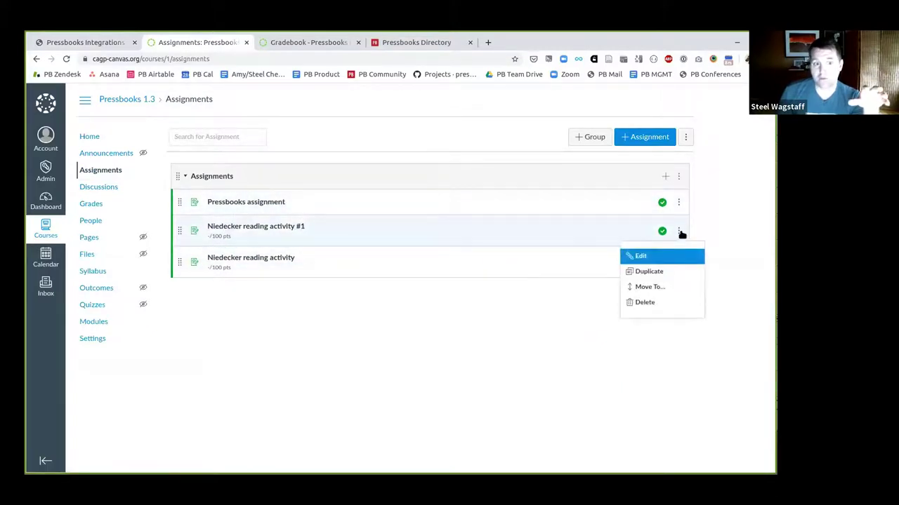
left_click(667, 256)
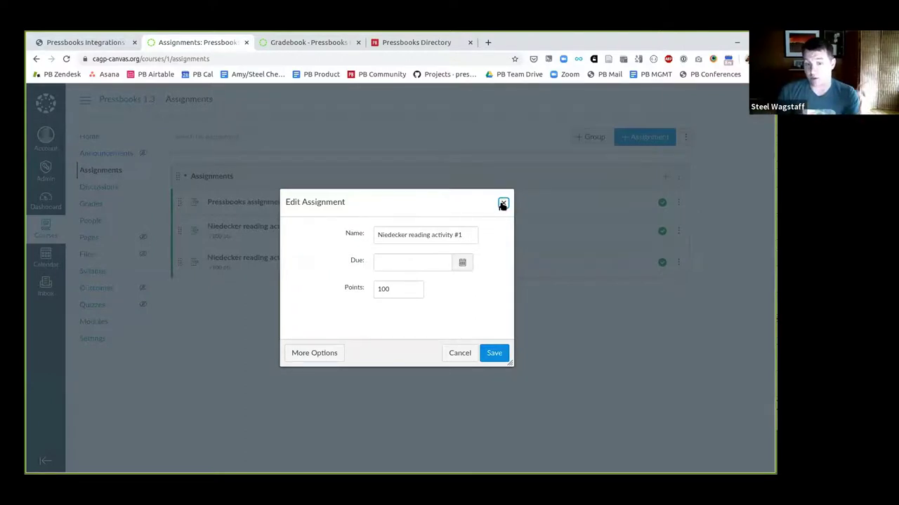
left_click_drag(395, 293, 367, 296)
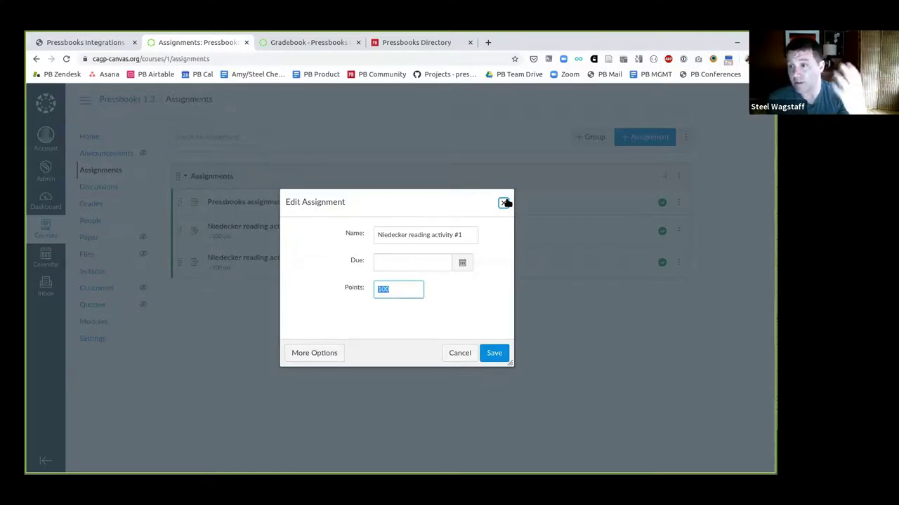
left_click(397, 289)
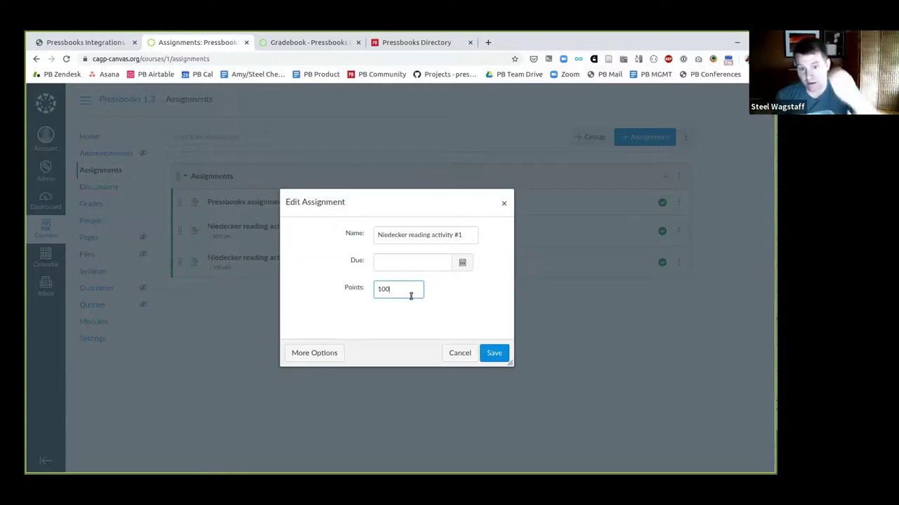
double_click(372, 290)
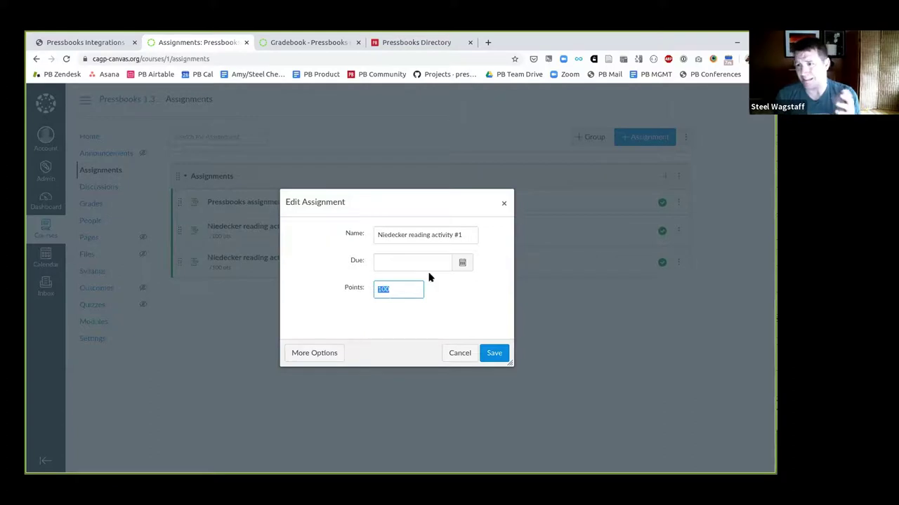
left_click(503, 204)
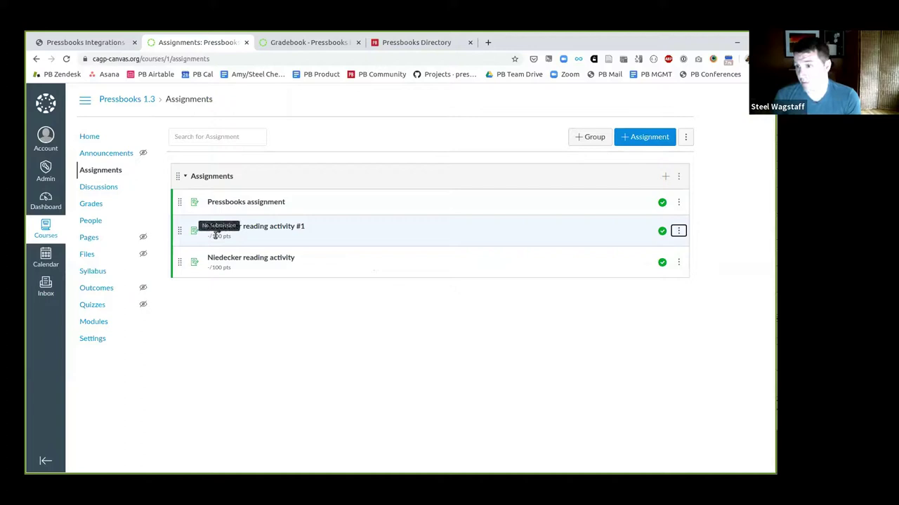
left_click(102, 205)
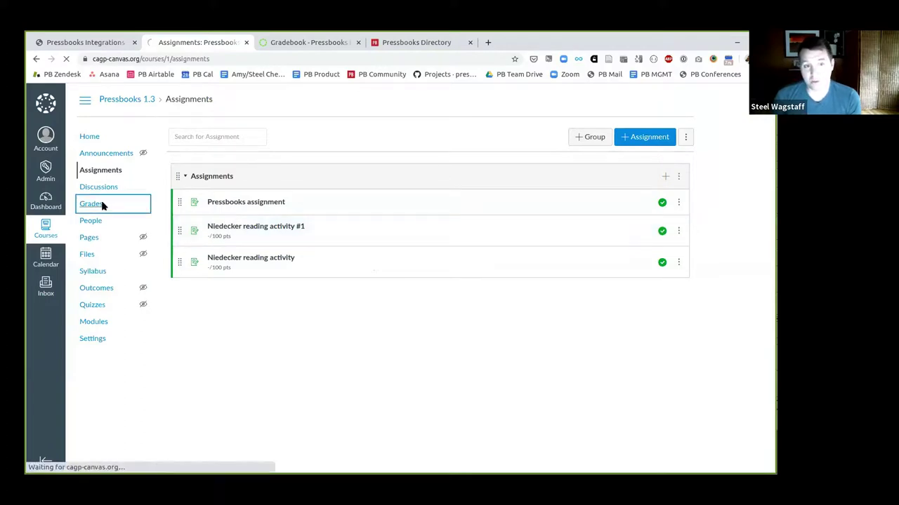